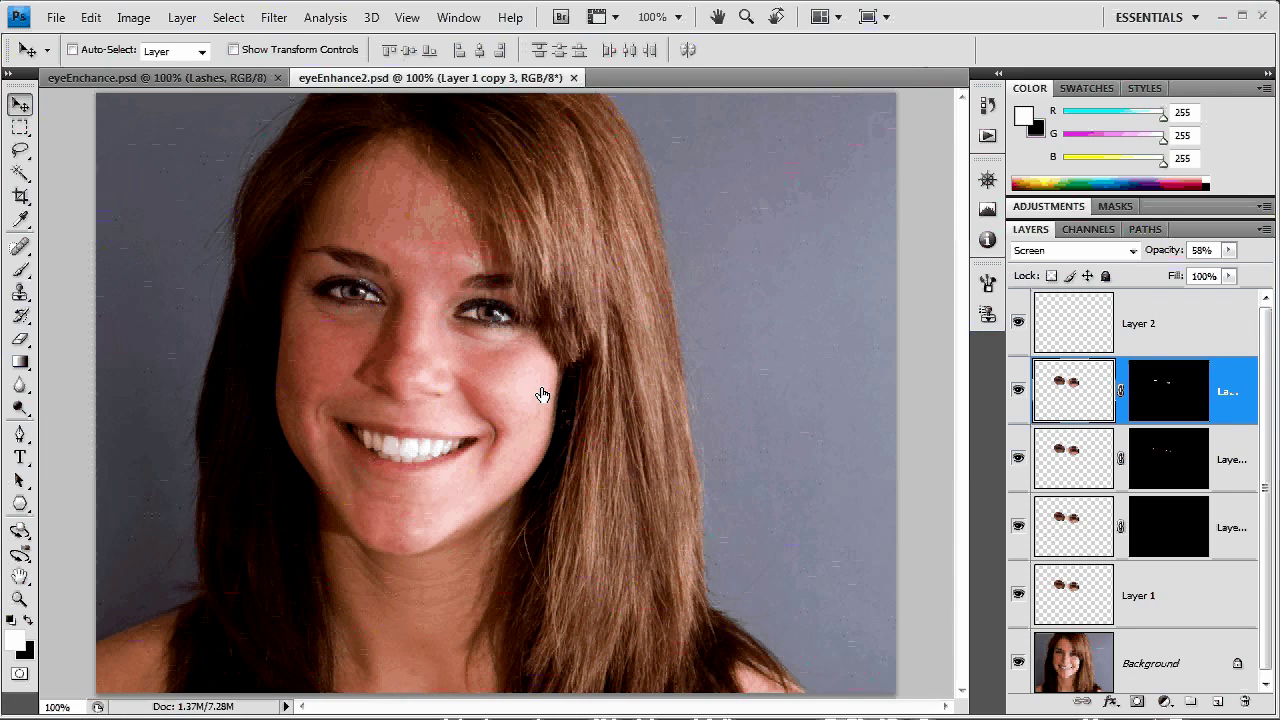
Compare the retouched eyes in eyeEnhance2.psd with its Background layer alone, and close the document without saving
left_click(1018, 664, "alt")
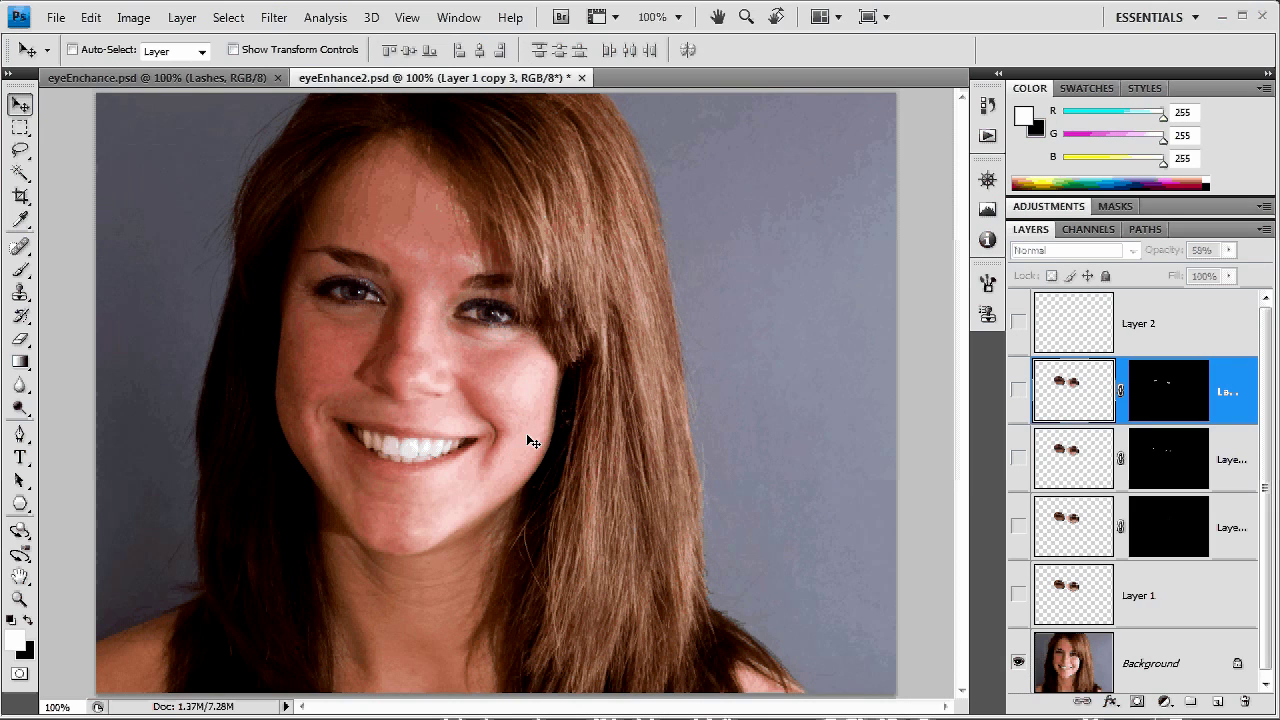
left_click(1019, 662, "alt")
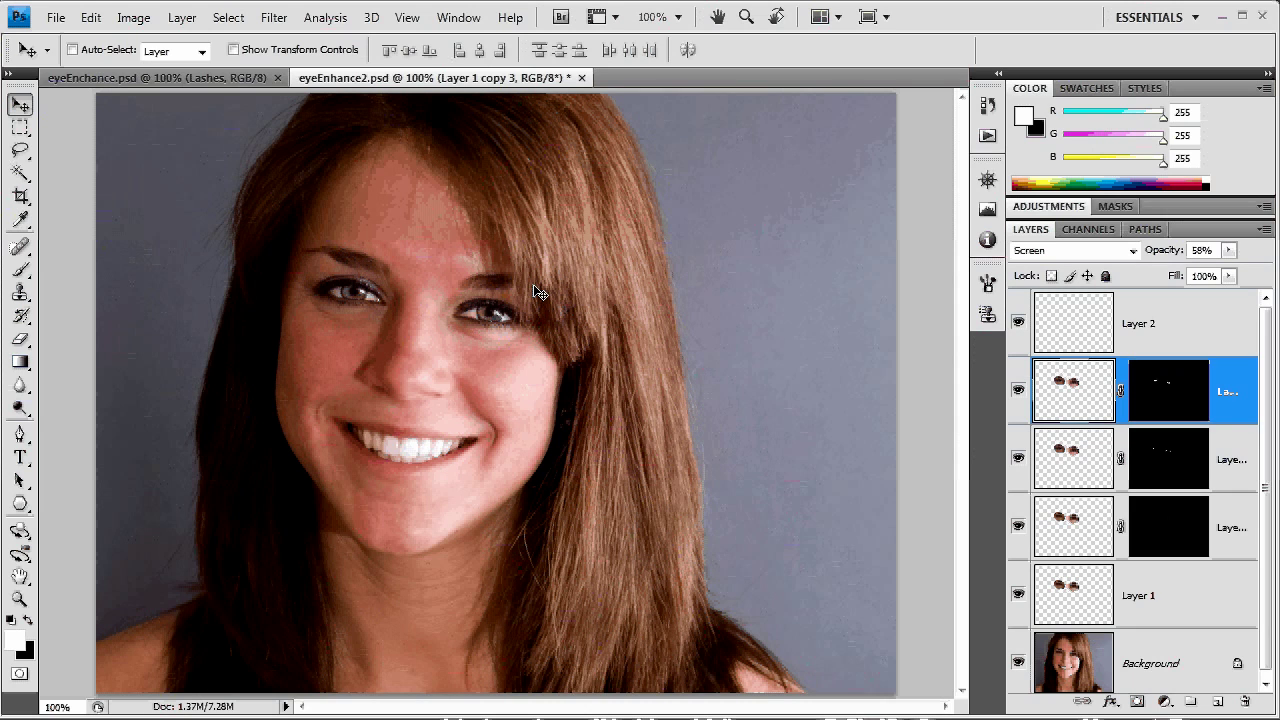
key("ctrl+w")
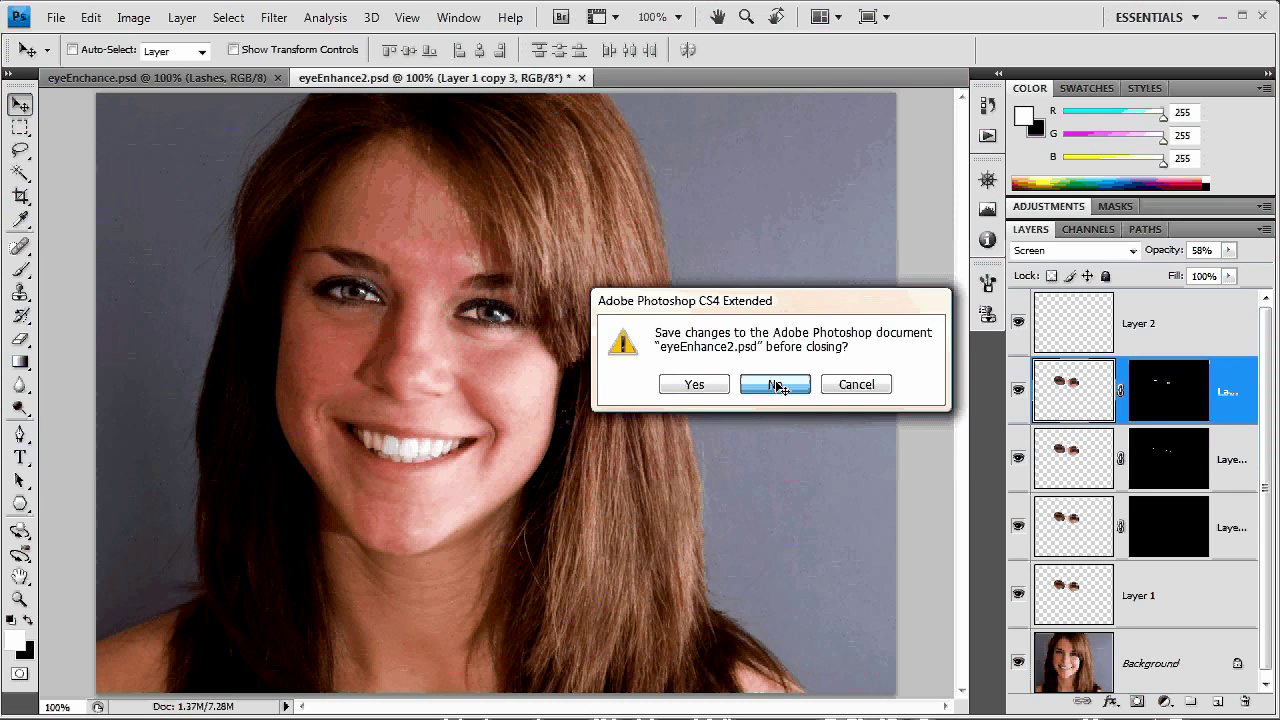
left_click(776, 386)
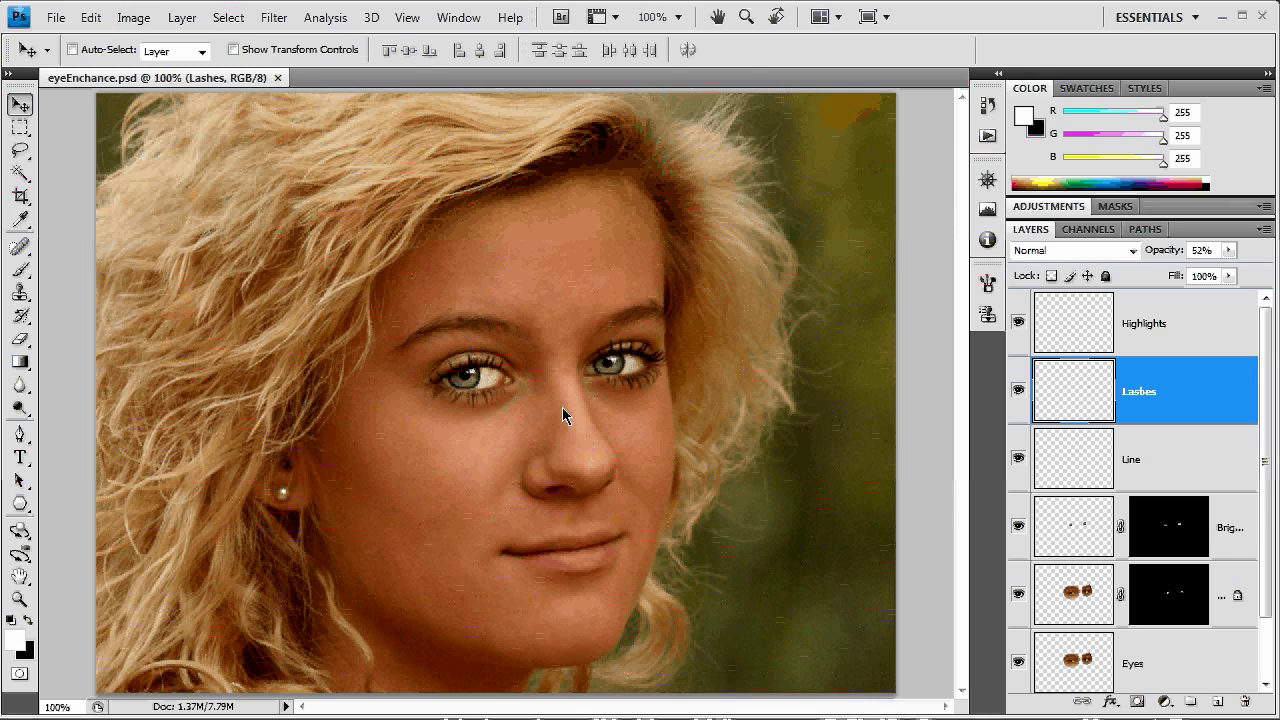
Compare the retouched eyes in eyeEnchance.psd with the original photo by isolating Layer 0 and restoring all layers
scroll(1140, 560, "down", 1)
left_click(1019, 660, "alt")
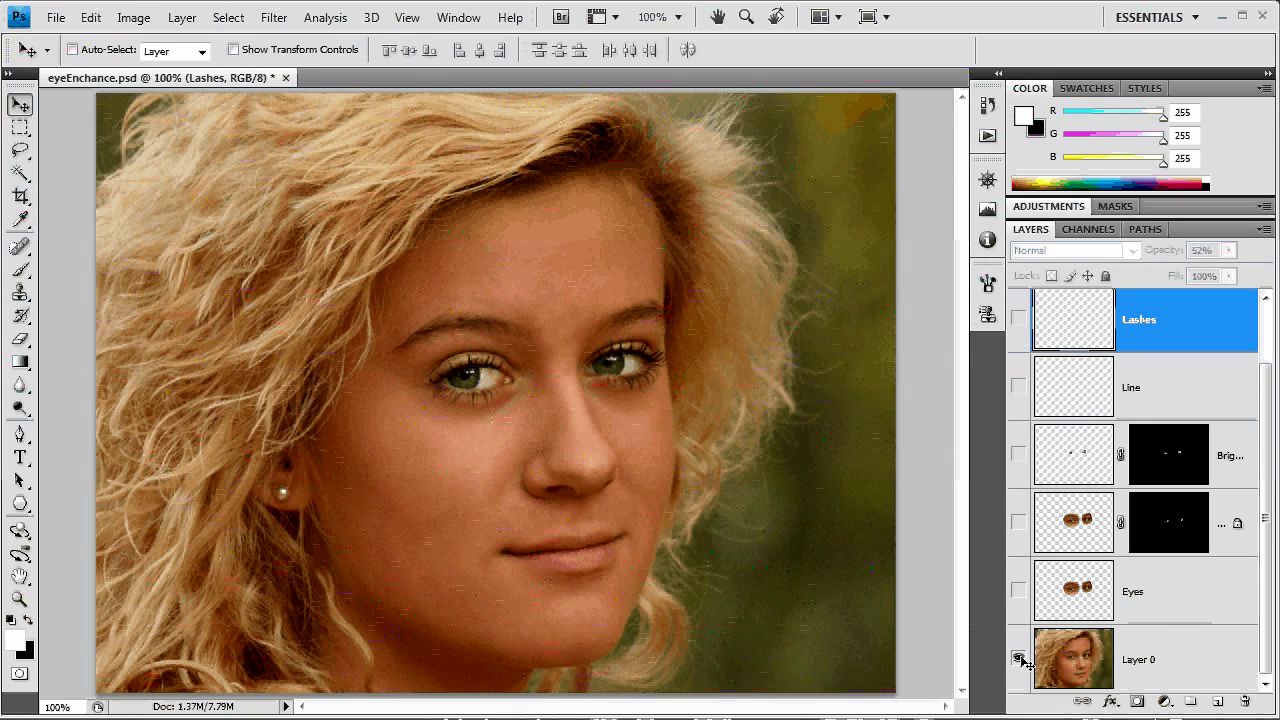
left_click(1019, 660, "alt")
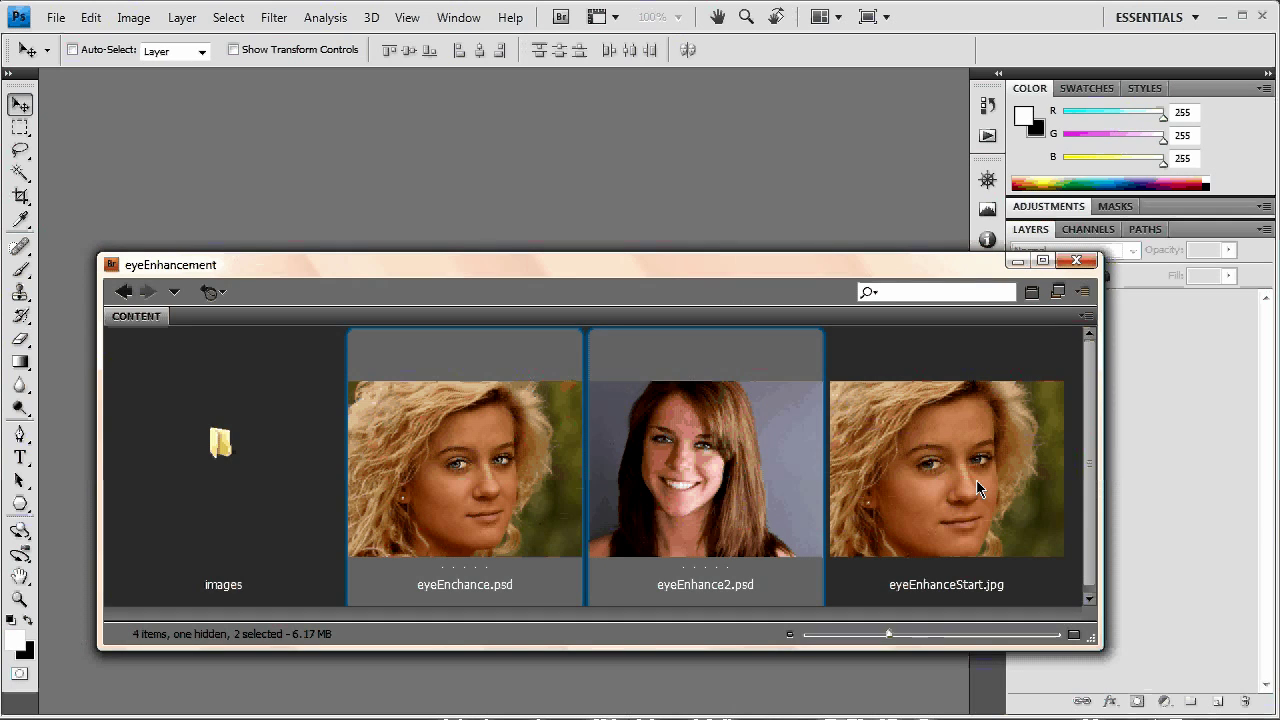
Open eyeEnhanceStart.jpg from the eyeEnhancement folder in Bridge and display it at 100%
double_click(976, 479)
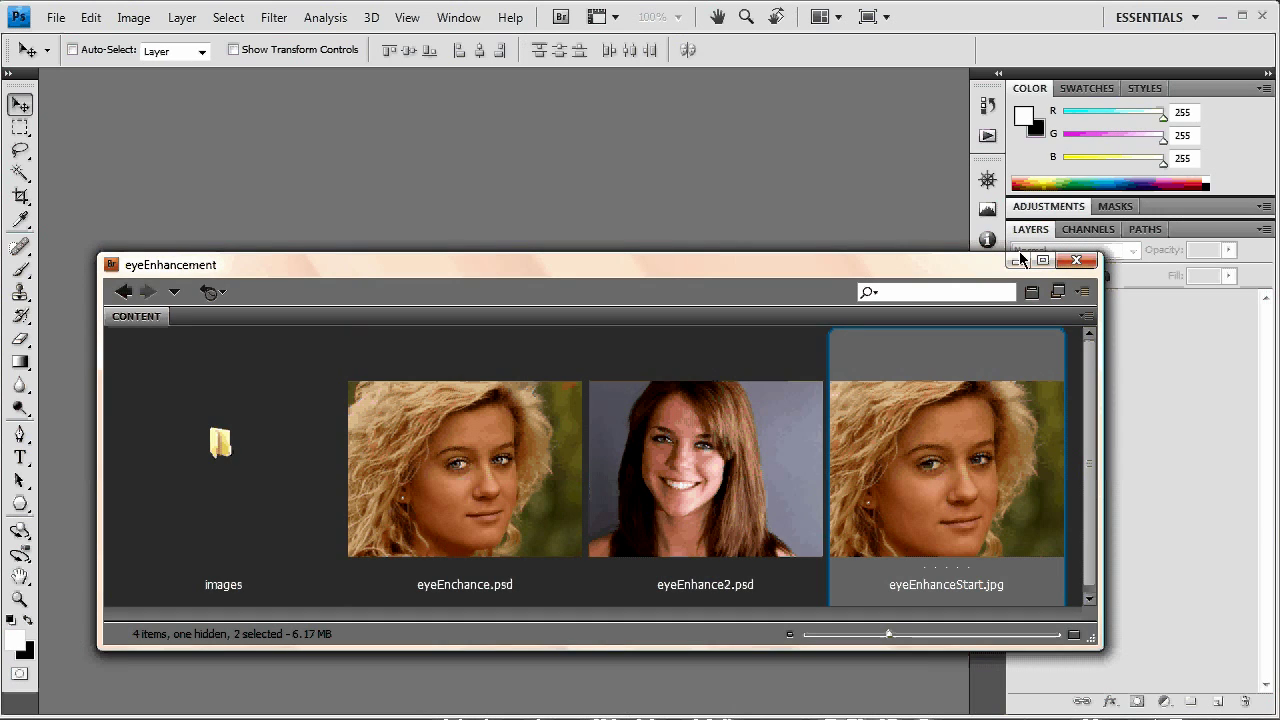
left_click(1020, 258)
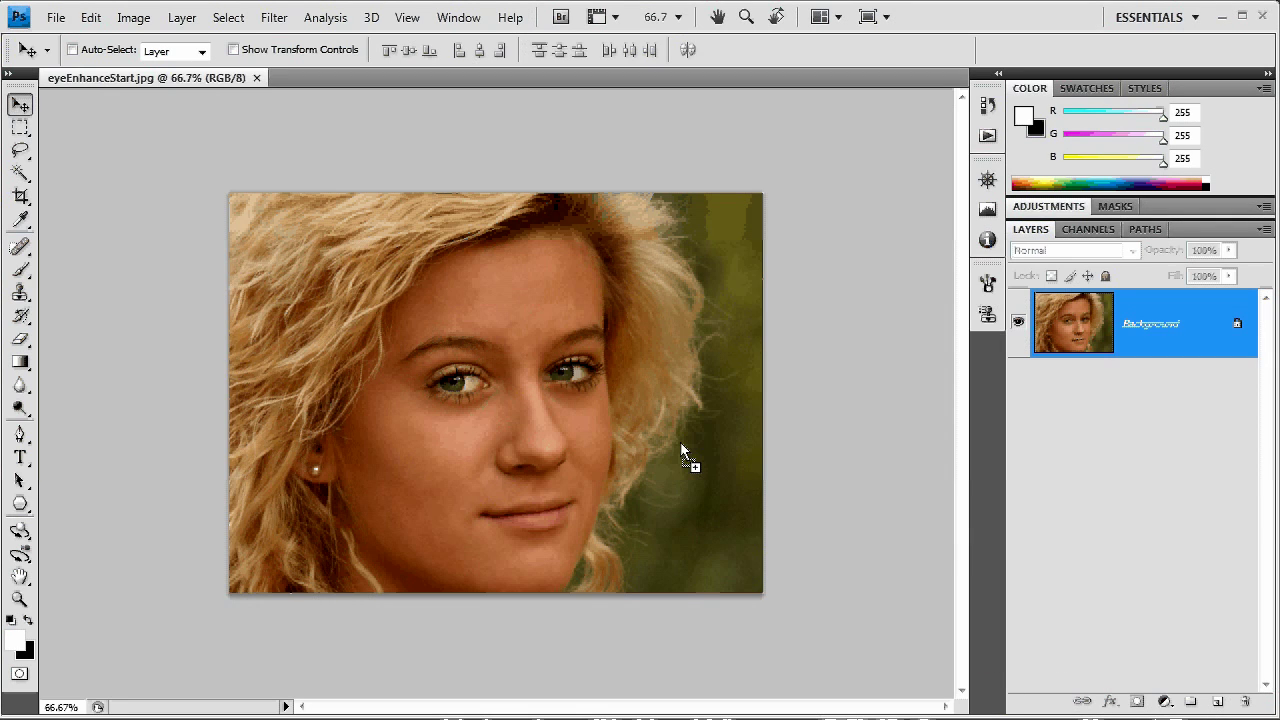
key("ctrl+plus")
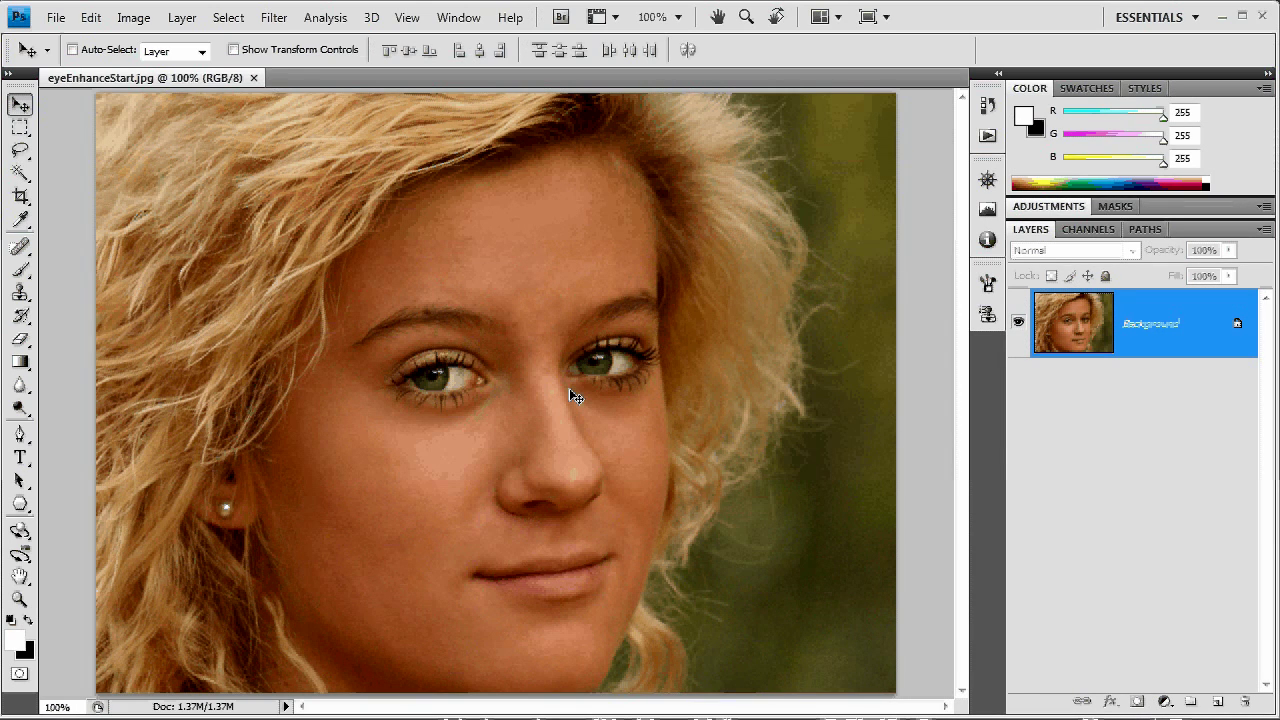
Add a new empty layer above the photo for painting with the Brush tool on the enlarged eye
key("z")
left_click_drag(391, 317, 522, 425)
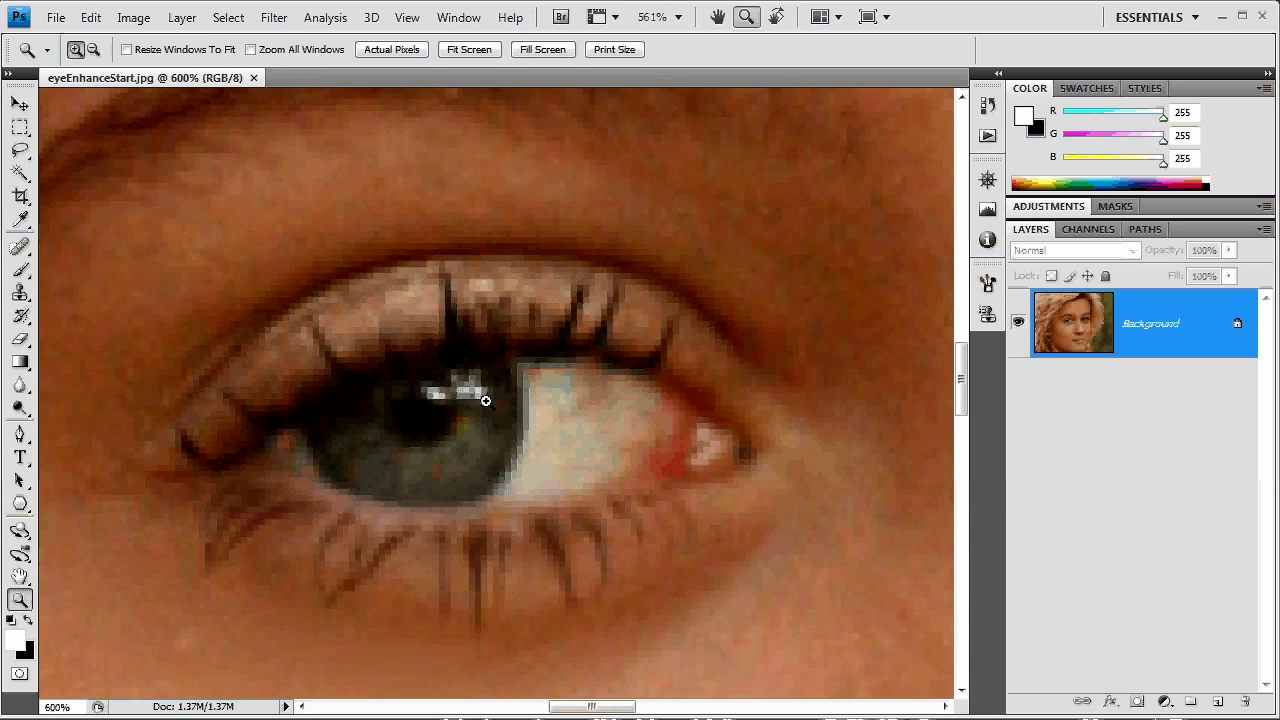
left_click(486, 395)
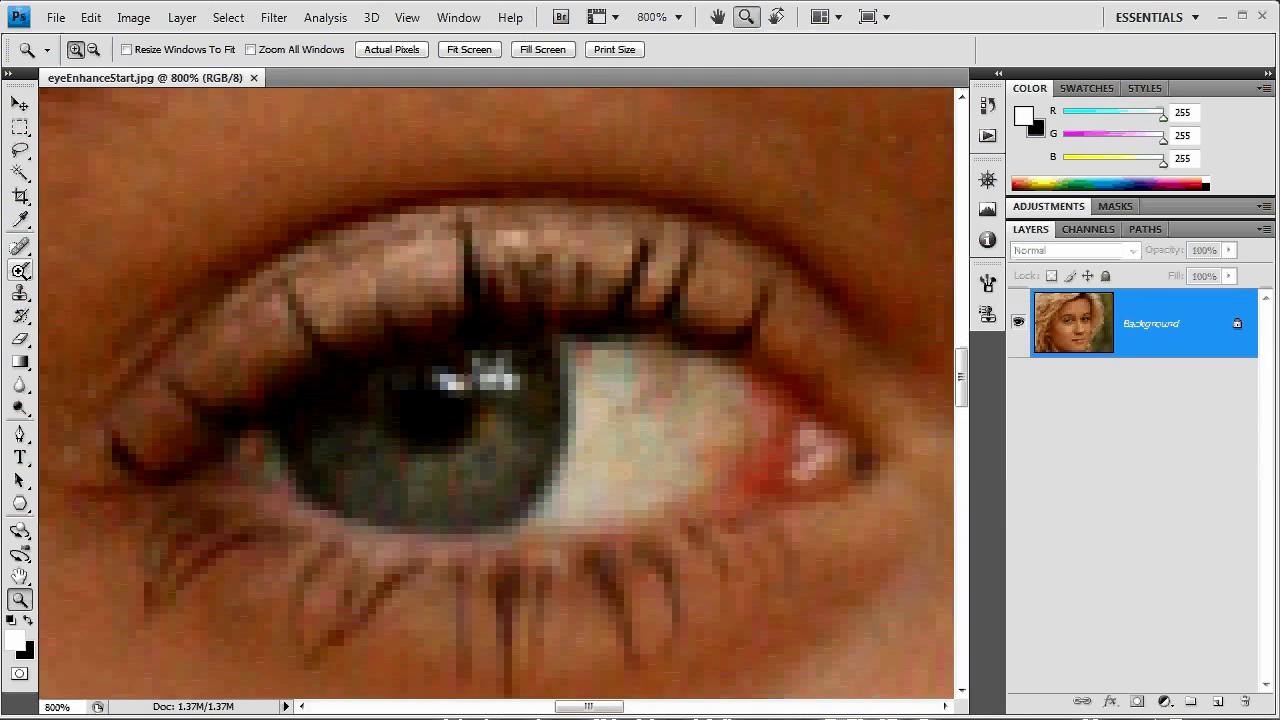
left_click(19, 270)
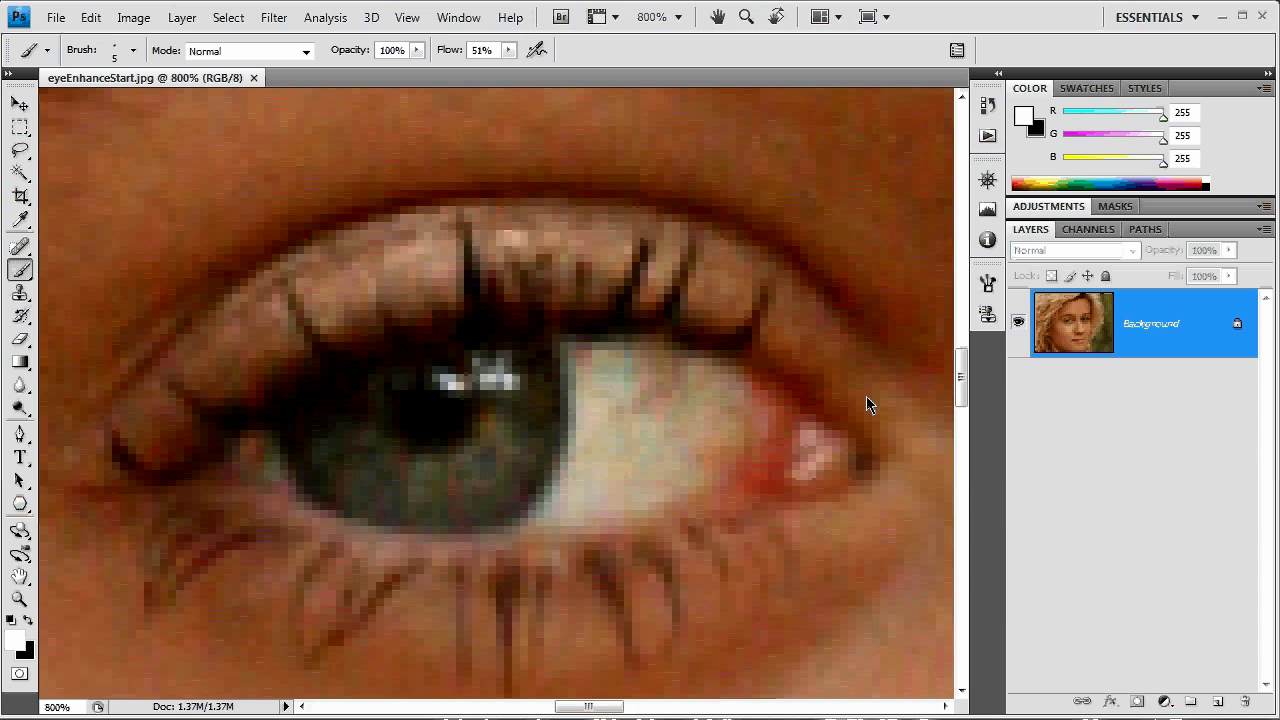
left_click(1218, 701)
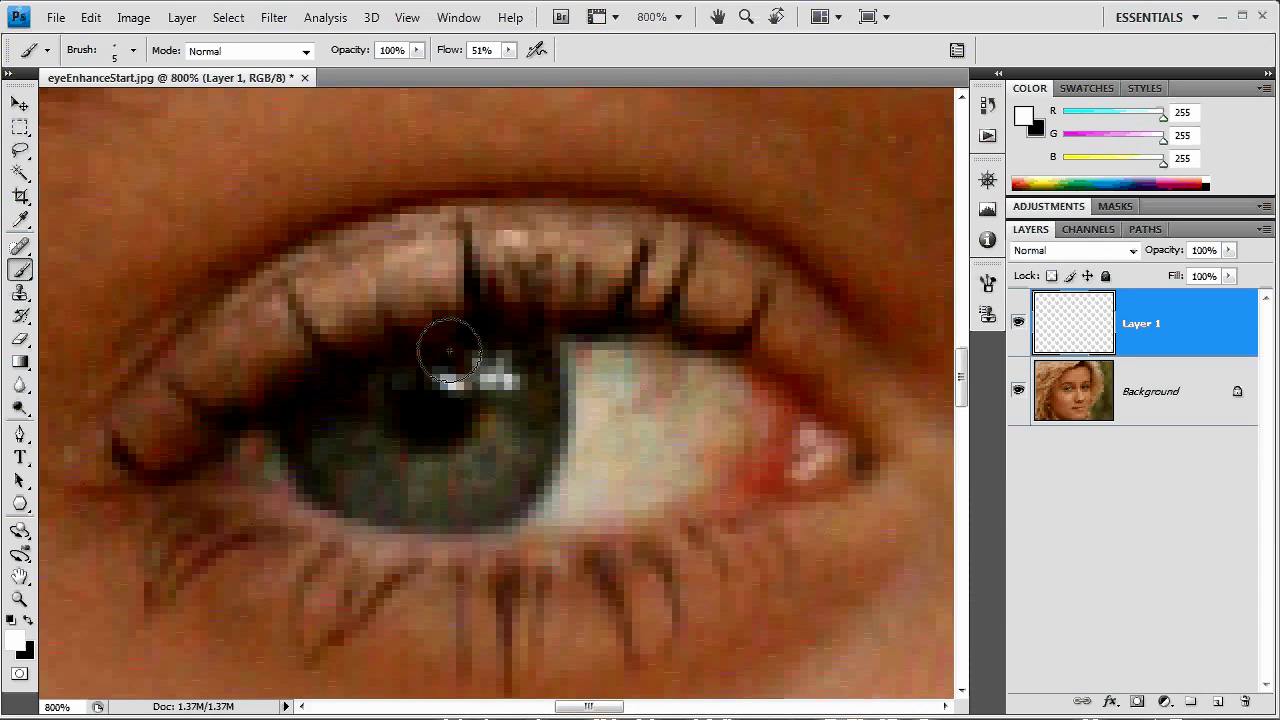
Set the brush to the 1 px soft round preset with 40% hardness
key("bracketleft")
key("bracketleft")
key("bracketleft")
key("bracketleft")
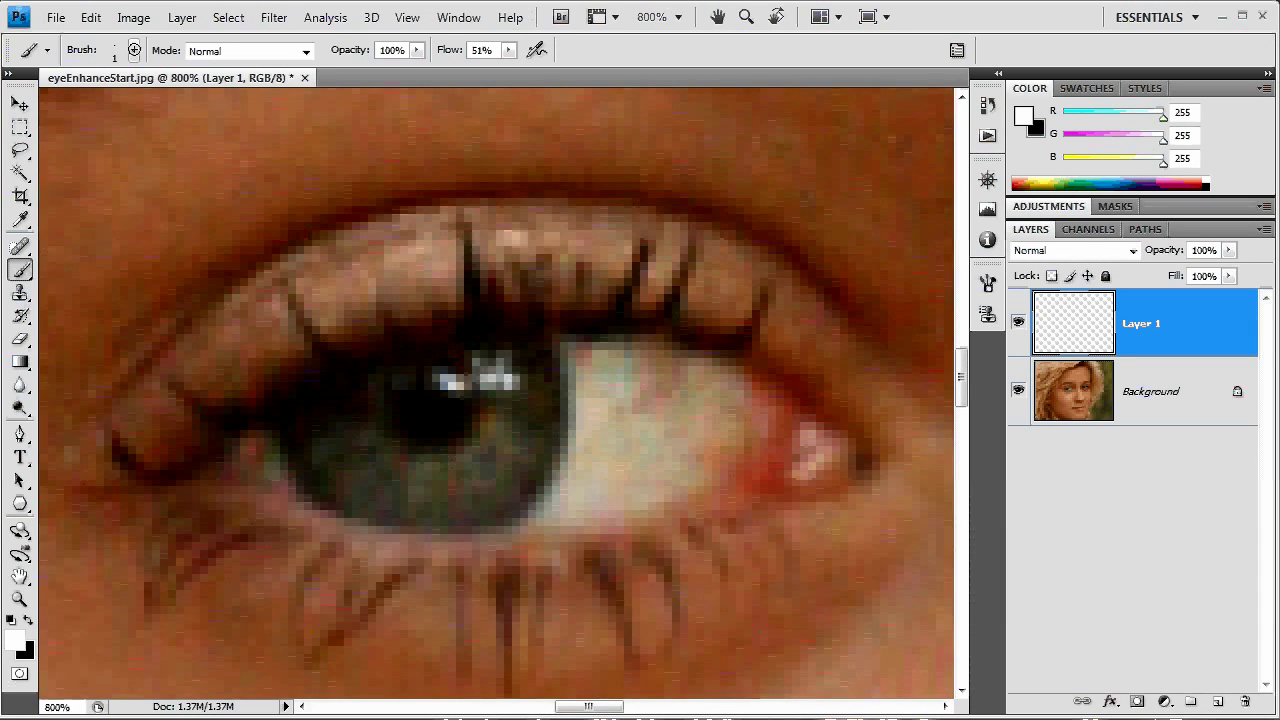
left_click(134, 50)
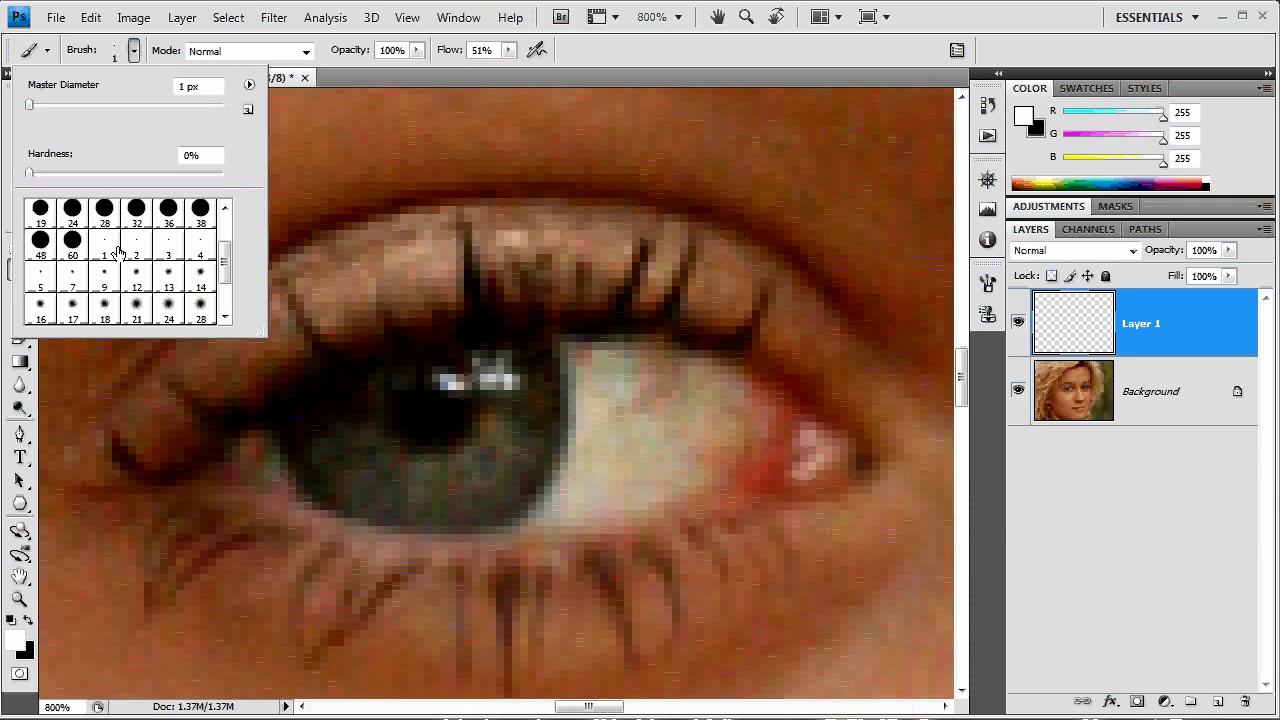
left_click(104, 247)
left_click_drag(92, 174, 106, 173)
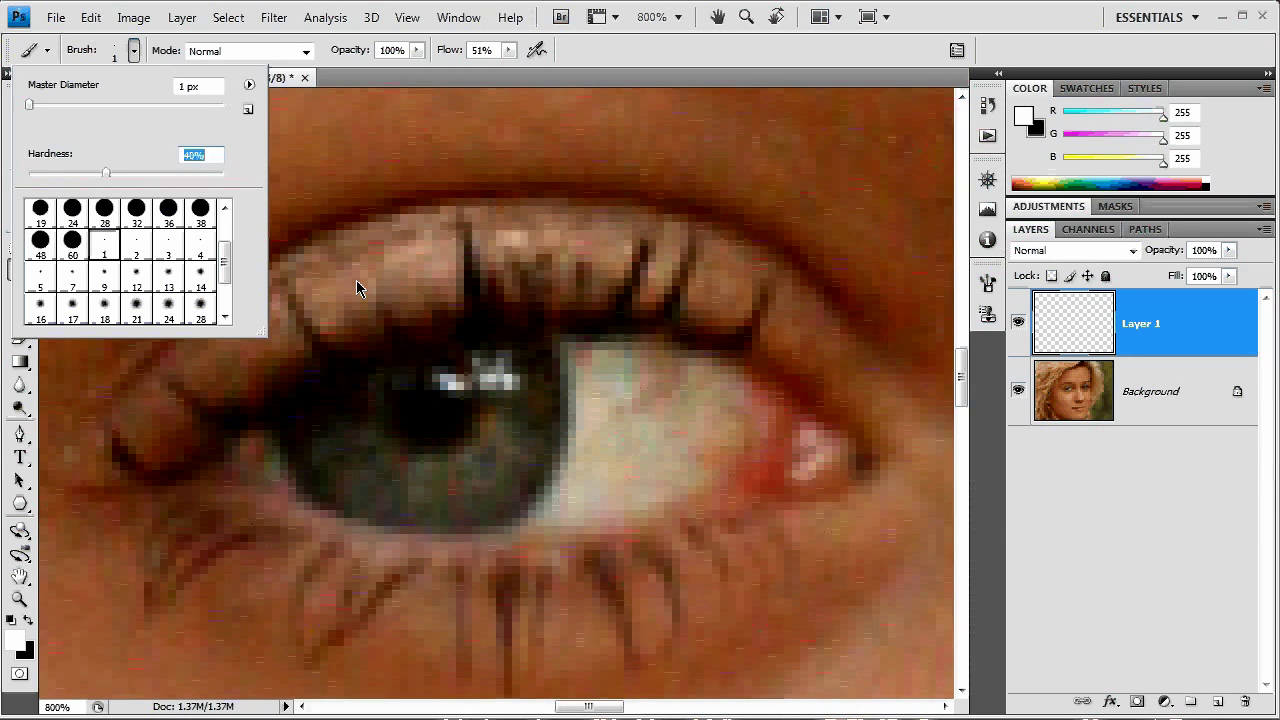
Paint three short white highlight strokes over the catchlights at the top of the iris
mouse_move(457, 387)
left_mouse_down()
mouse_move(444, 376)
mouse_move(454, 384)
left_mouse_up()
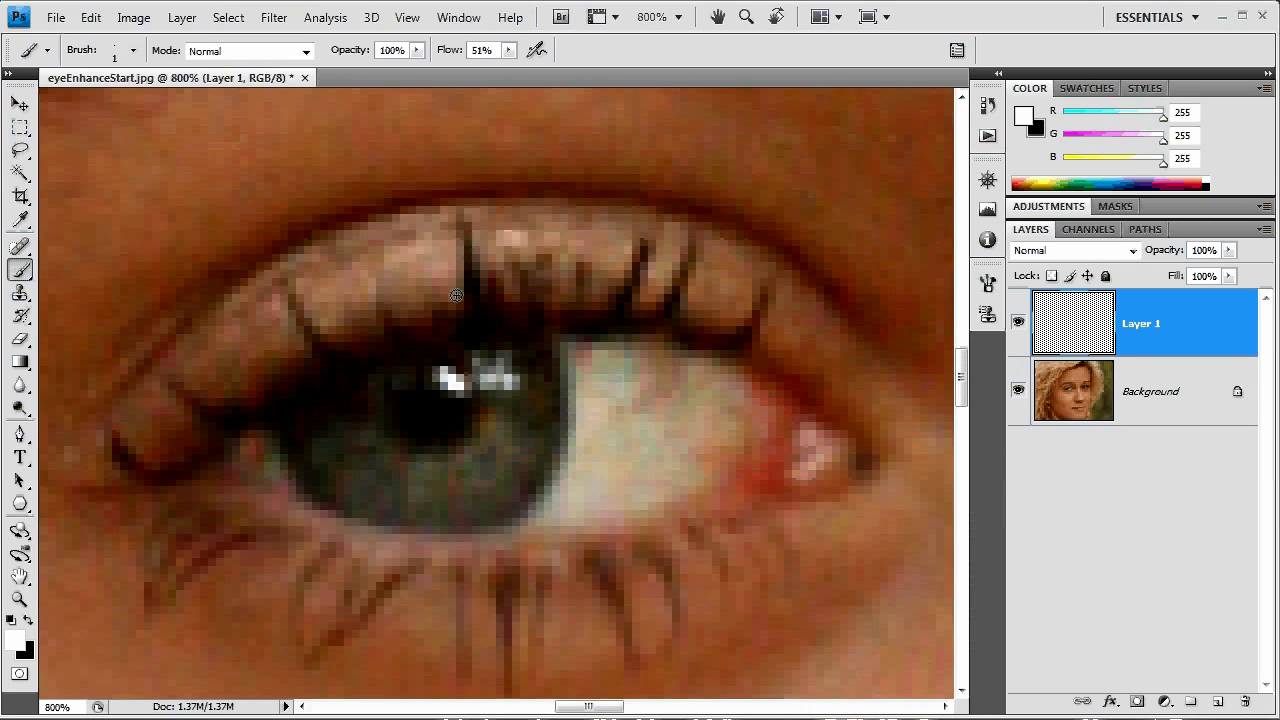
mouse_move(478, 354)
left_mouse_down()
mouse_move(485, 384)
mouse_move(516, 390)
mouse_move(514, 352)
left_mouse_up()
left_click(483, 384)
mouse_move(483, 384)
left_mouse_down()
mouse_move(518, 347)
mouse_move(517, 372)
mouse_move(477, 355)
mouse_move(462, 394)
mouse_move(501, 385)
mouse_move(531, 351)
left_mouse_up()
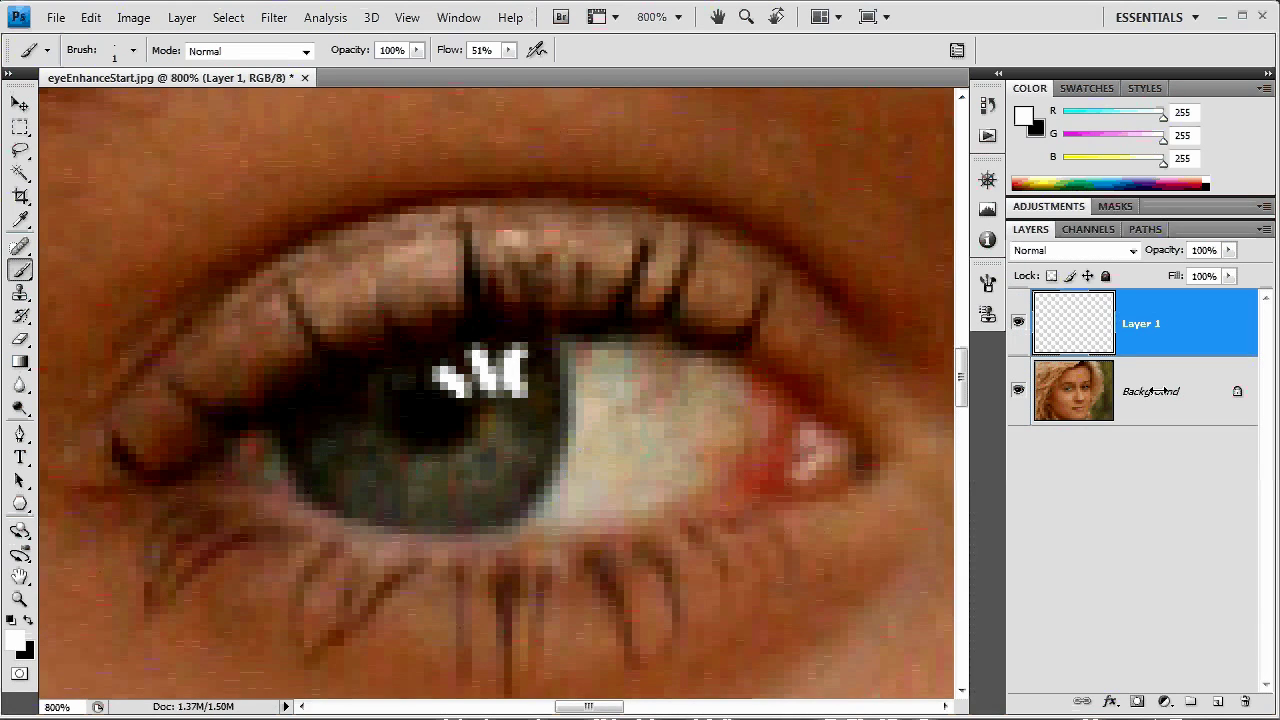
Hide the Background layer and invert the white highlight strokes to black
left_click(1018, 391)
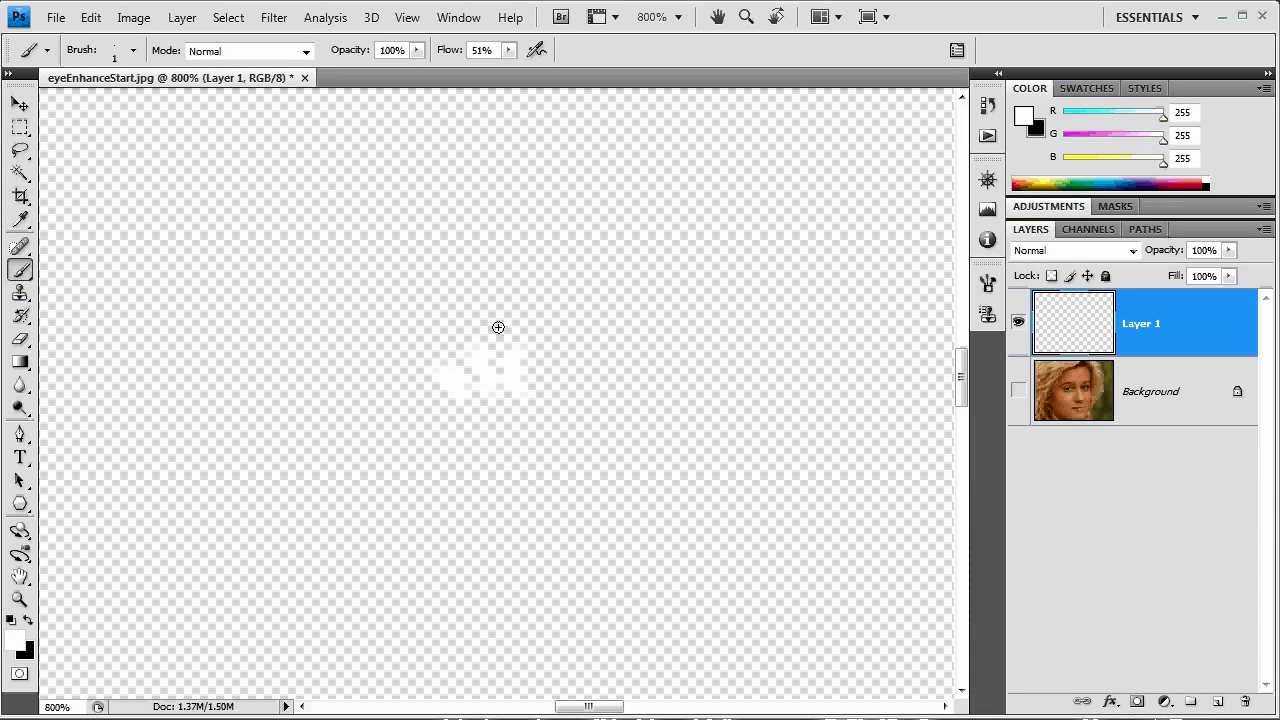
key("ctrl")
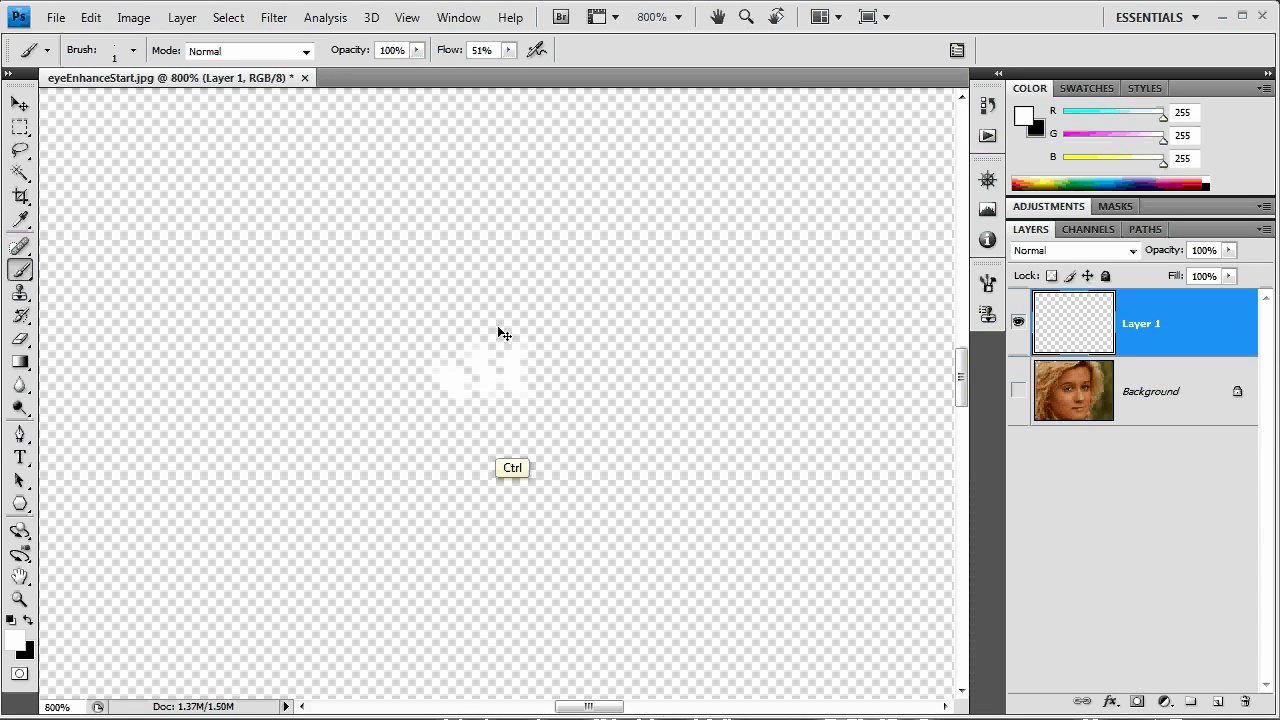
key("ctrl+i")
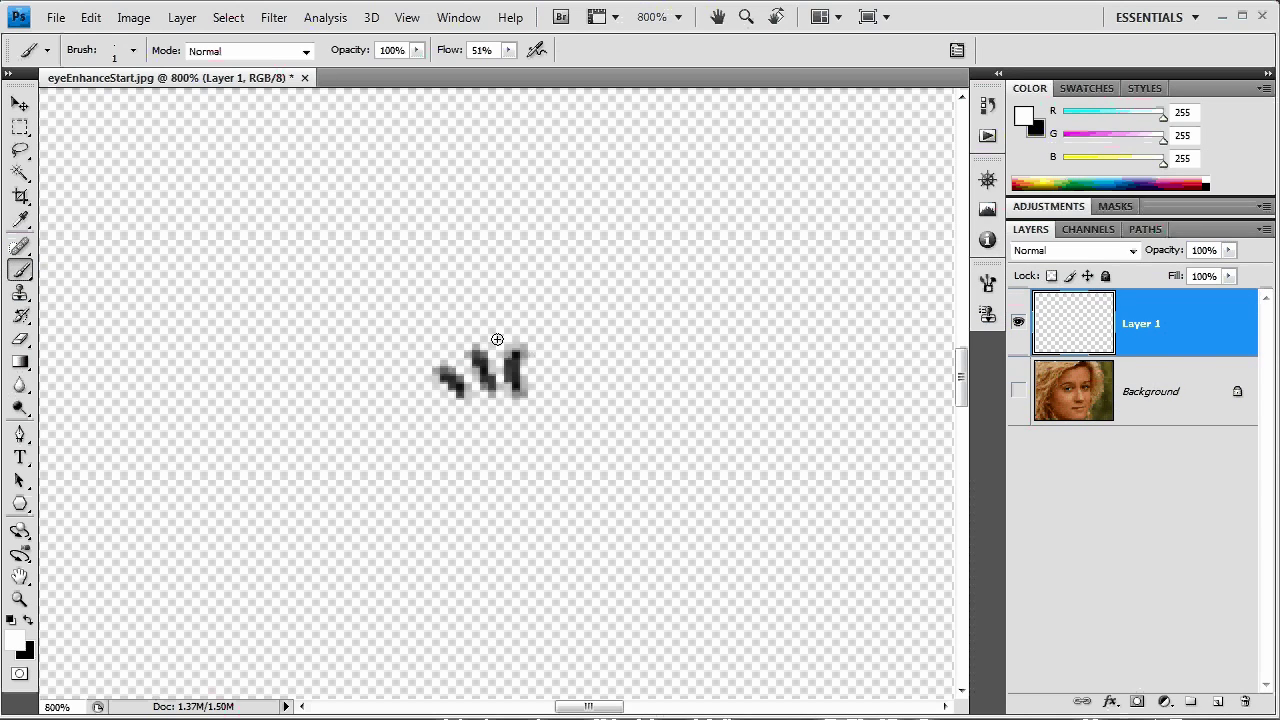
Darken the strokes by duplicating their layer and merging the copy down into Layer 1
key("ctrl")
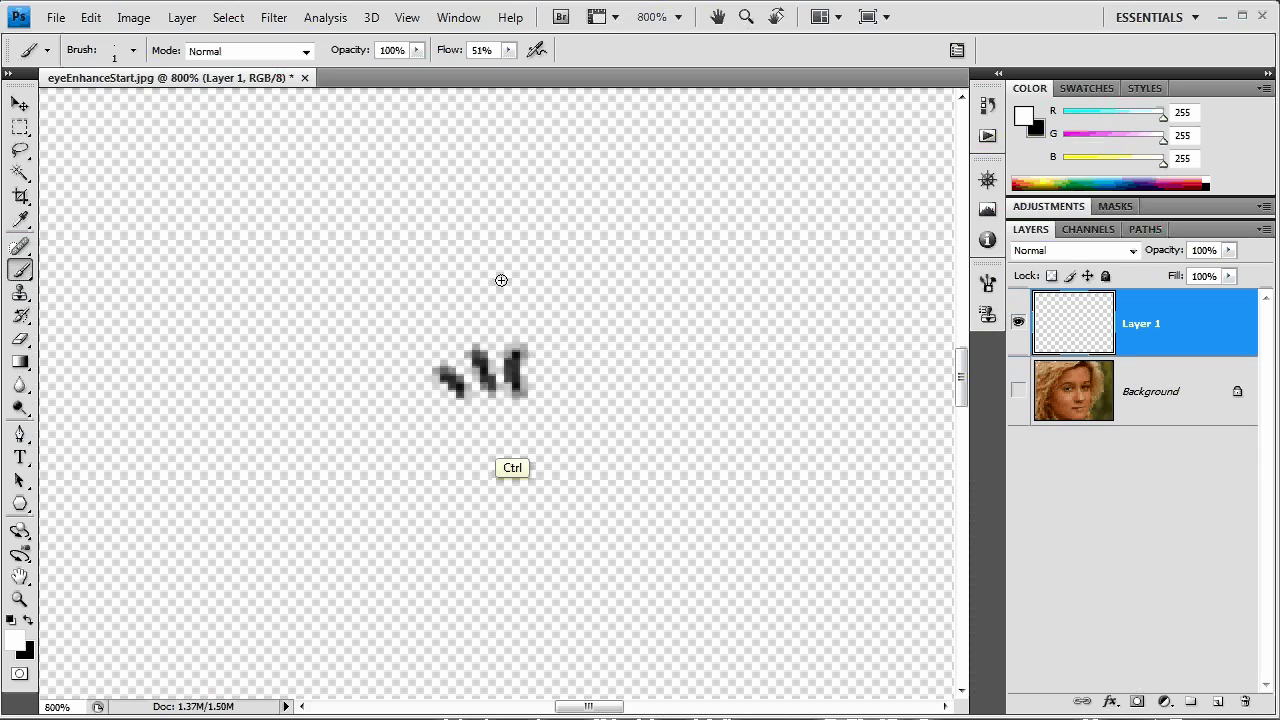
key("ctrl+j")
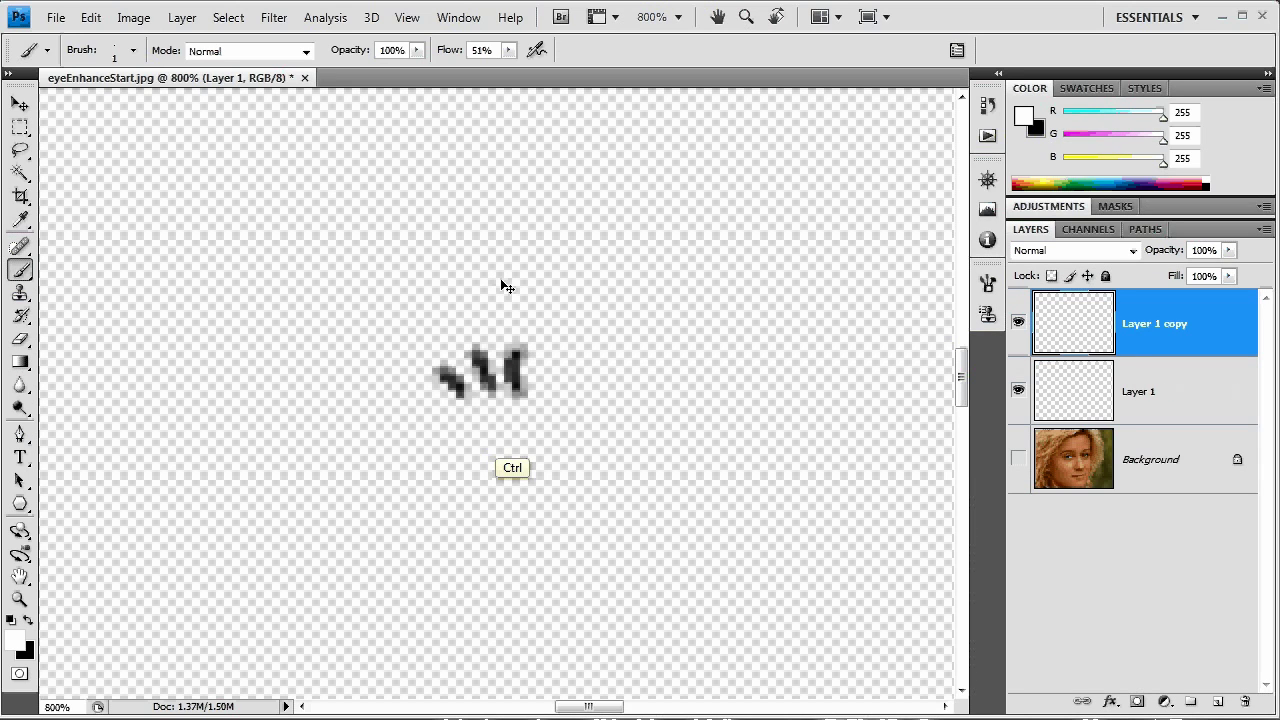
left_click(1181, 376)
left_click(1183, 329)
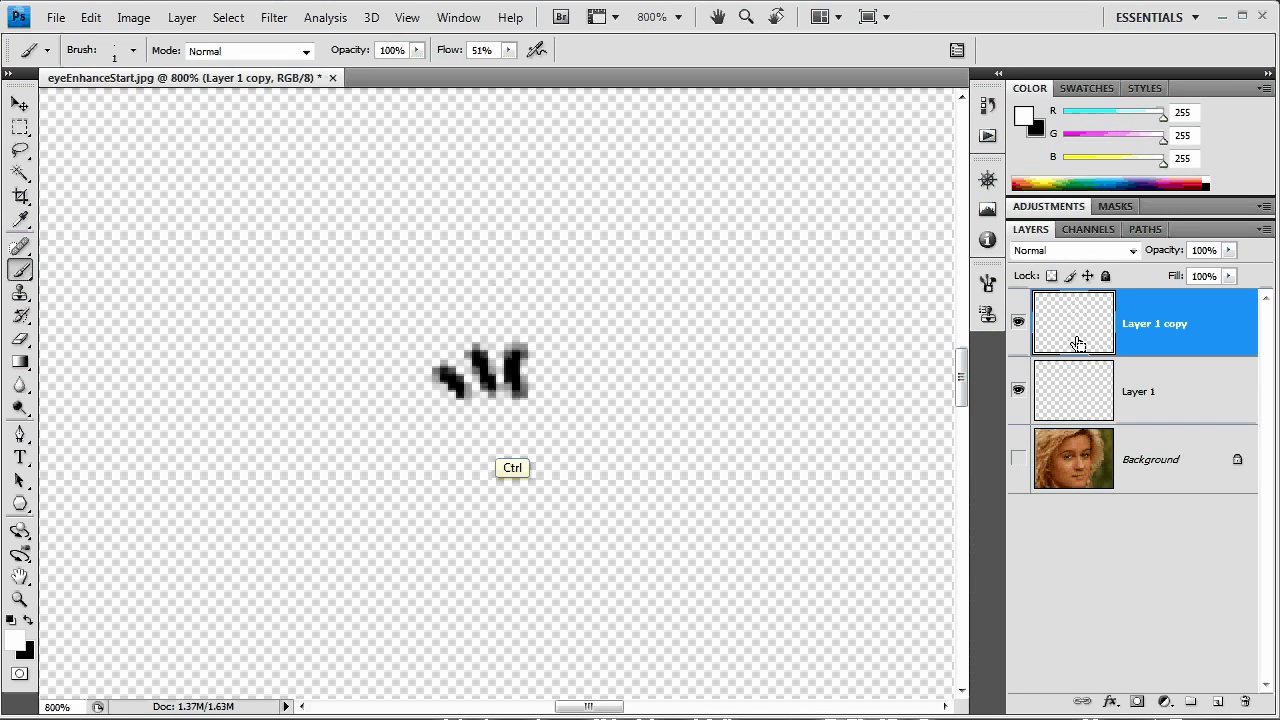
key("ctrl+e")
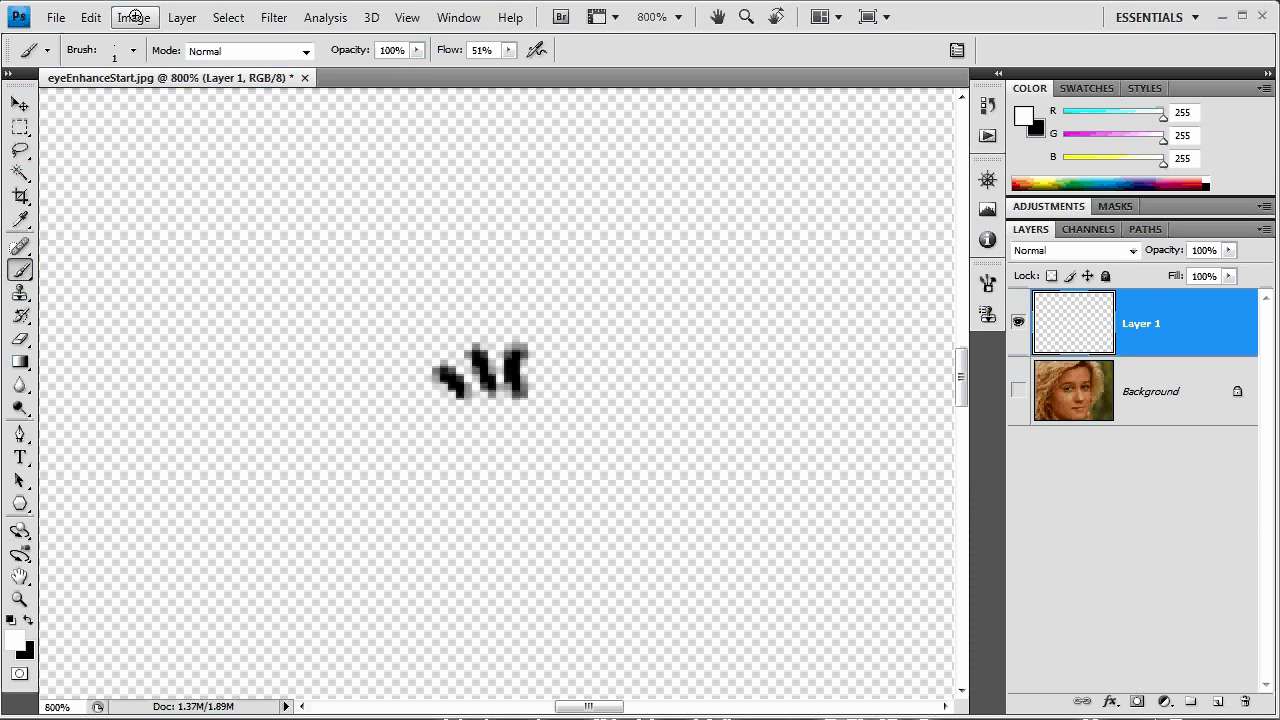
Define the black strokes as a brush preset named eyeEnhanceHighlight, and delete the stroke layer
left_click(90, 17)
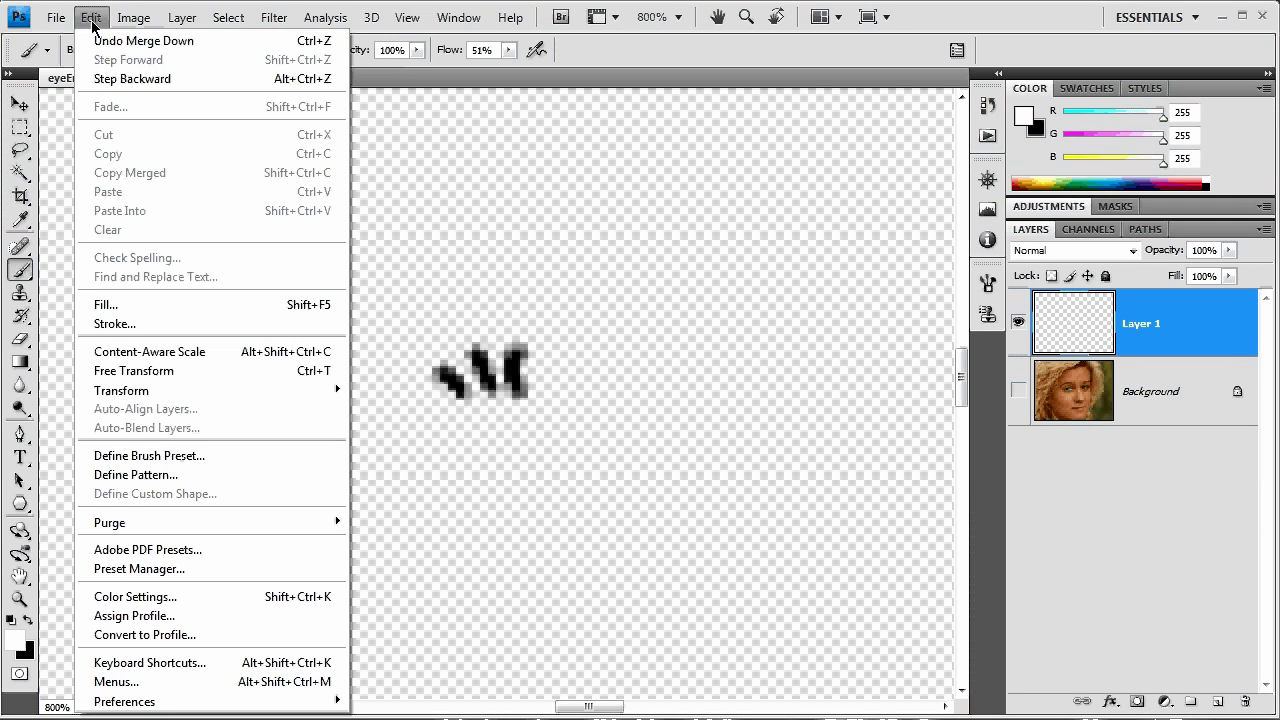
left_click(150, 456)
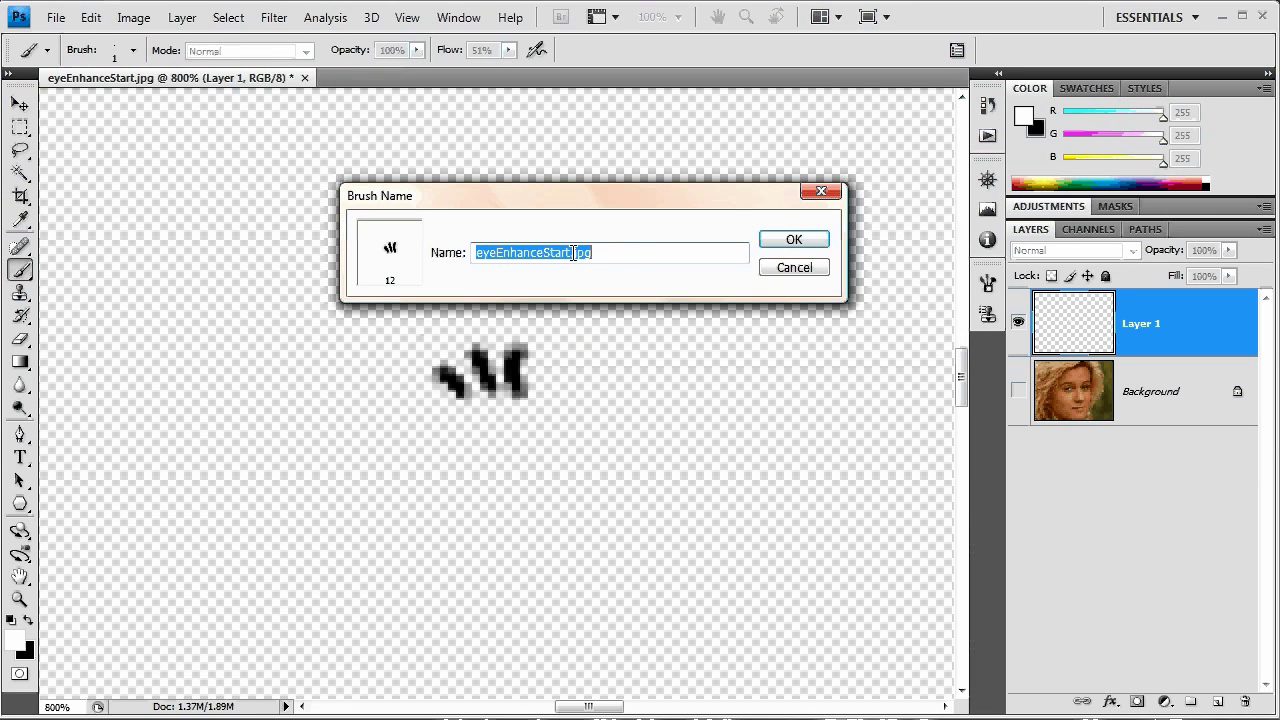
left_click_drag(575, 253, 640, 251)
key("BackSpace")
key("BackSpace")
key("BackSpace")
key("BackSpace")
key("BackSpace")
key("BackSpace")
key("BackSpace")
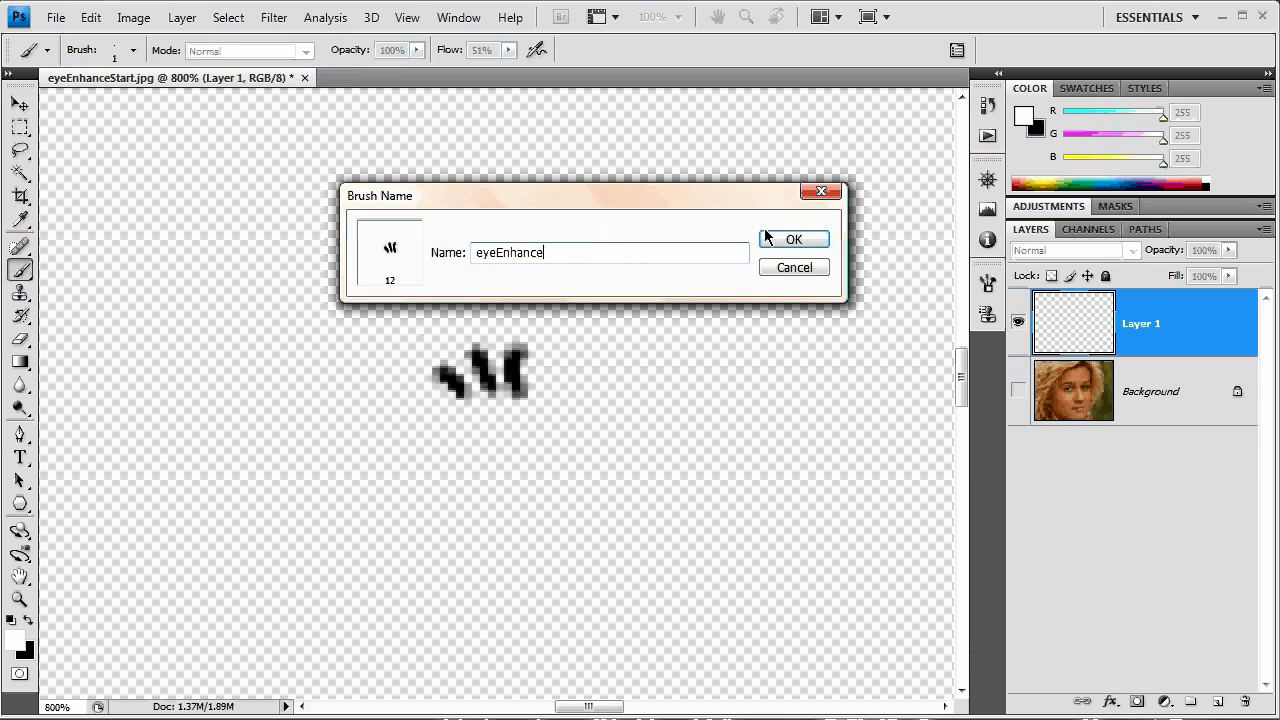
type("Highlight")
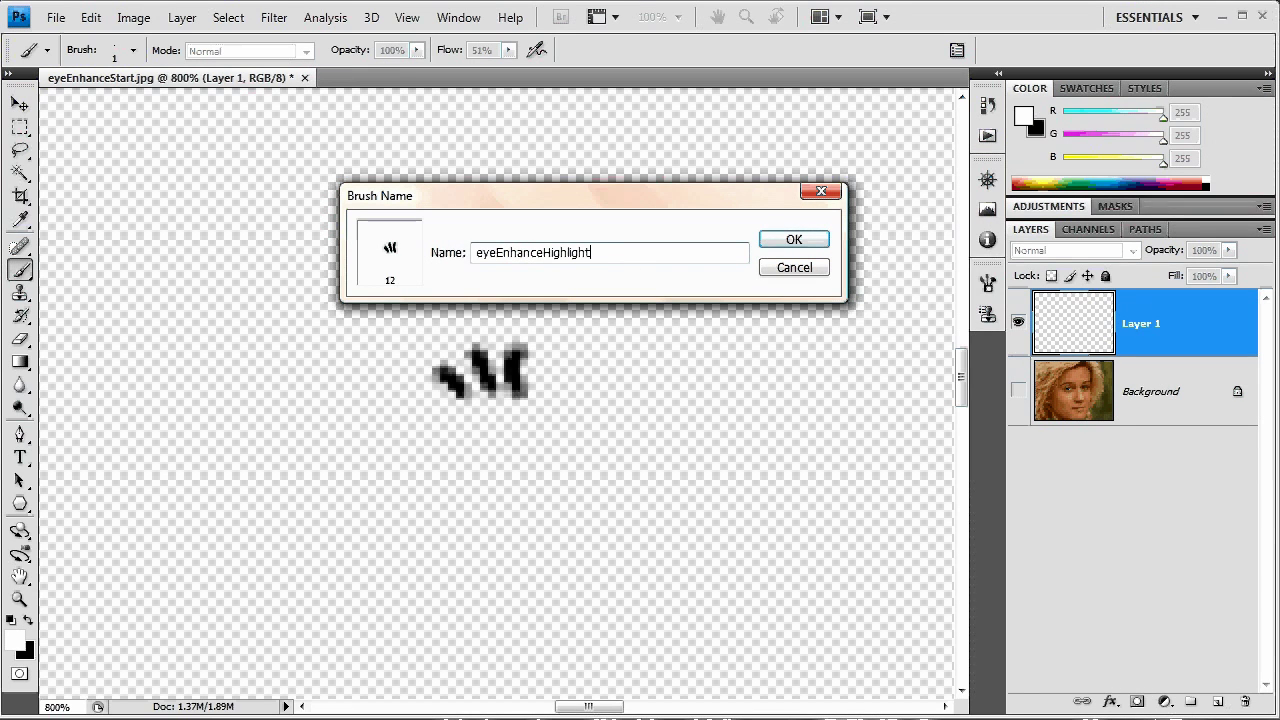
left_click(794, 239)
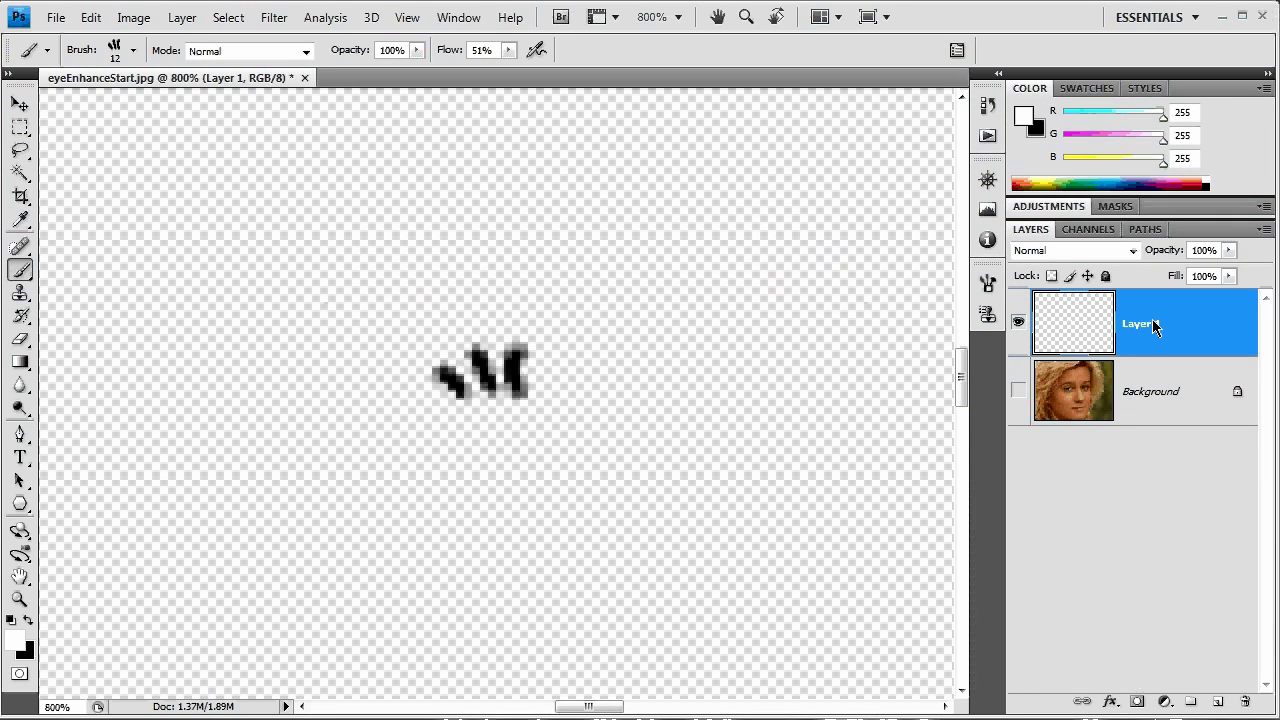
left_click_drag(1154, 323, 1248, 703)
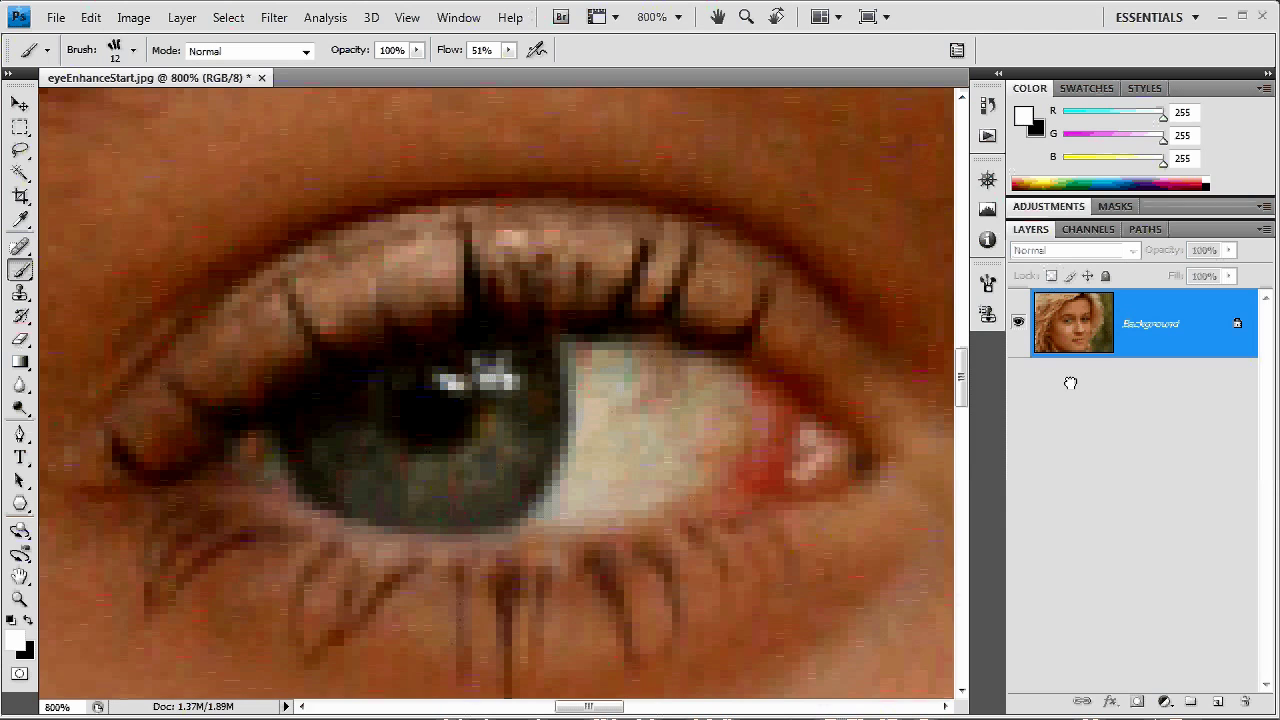
Draw a freehand lasso selection around both eyes, including the eyebrows and some surrounding skin
key("ctrl+minus")
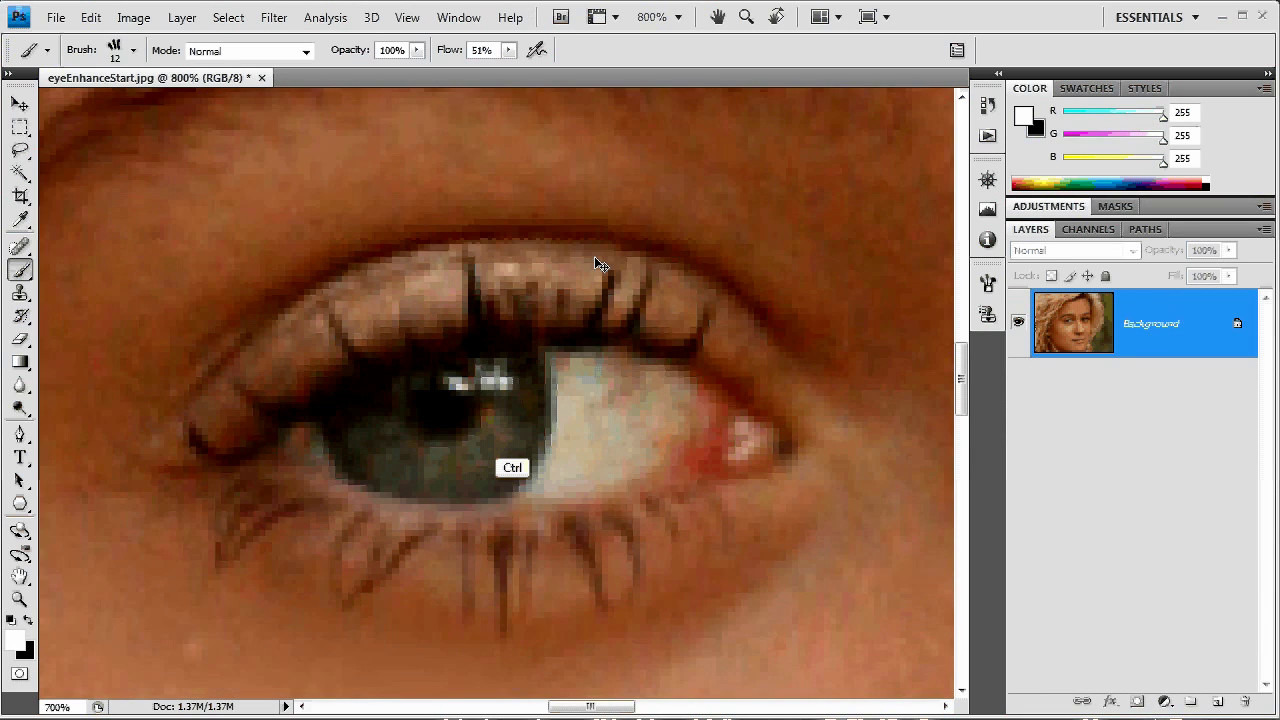
key("ctrl+minus")
key("ctrl+minus")
key("ctrl+minus")
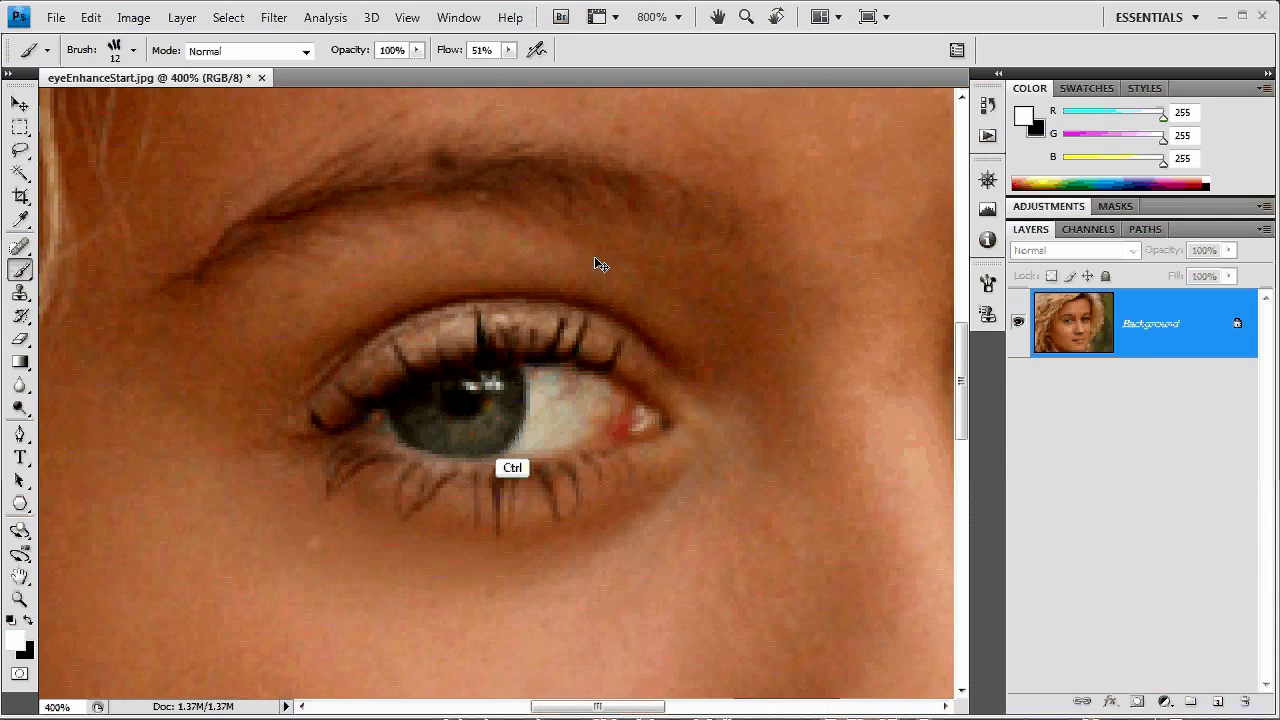
key("ctrl+minus")
key("ctrl+minus")
key("ctrl+minus")
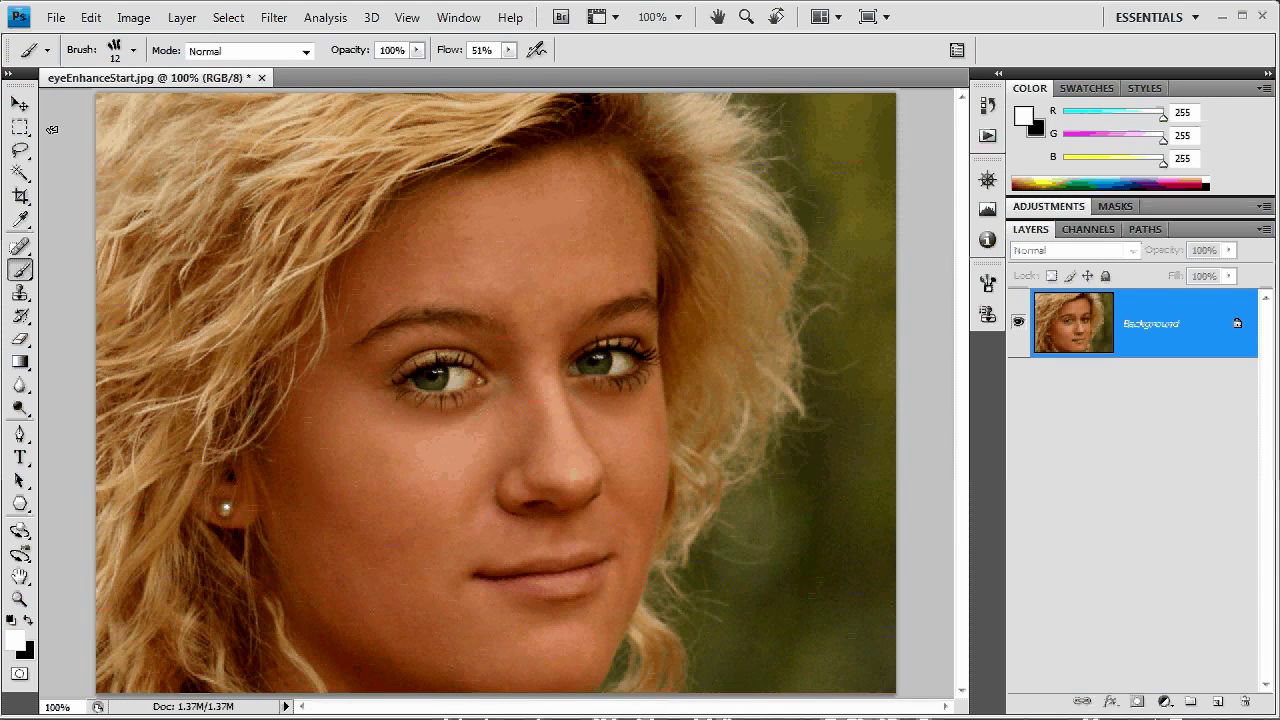
key("l")
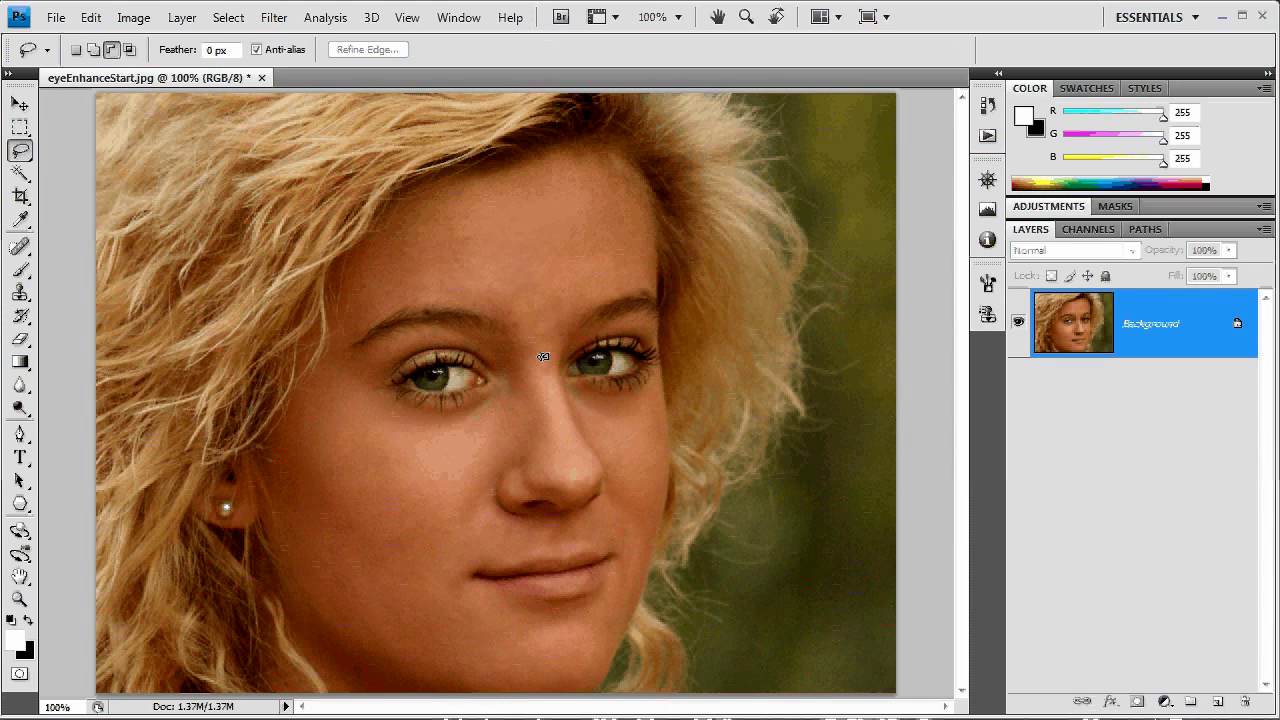
mouse_move(542, 357)
left_mouse_down()
mouse_move(520, 287)
mouse_move(550, 398)
left_mouse_up()
key("ctrl")
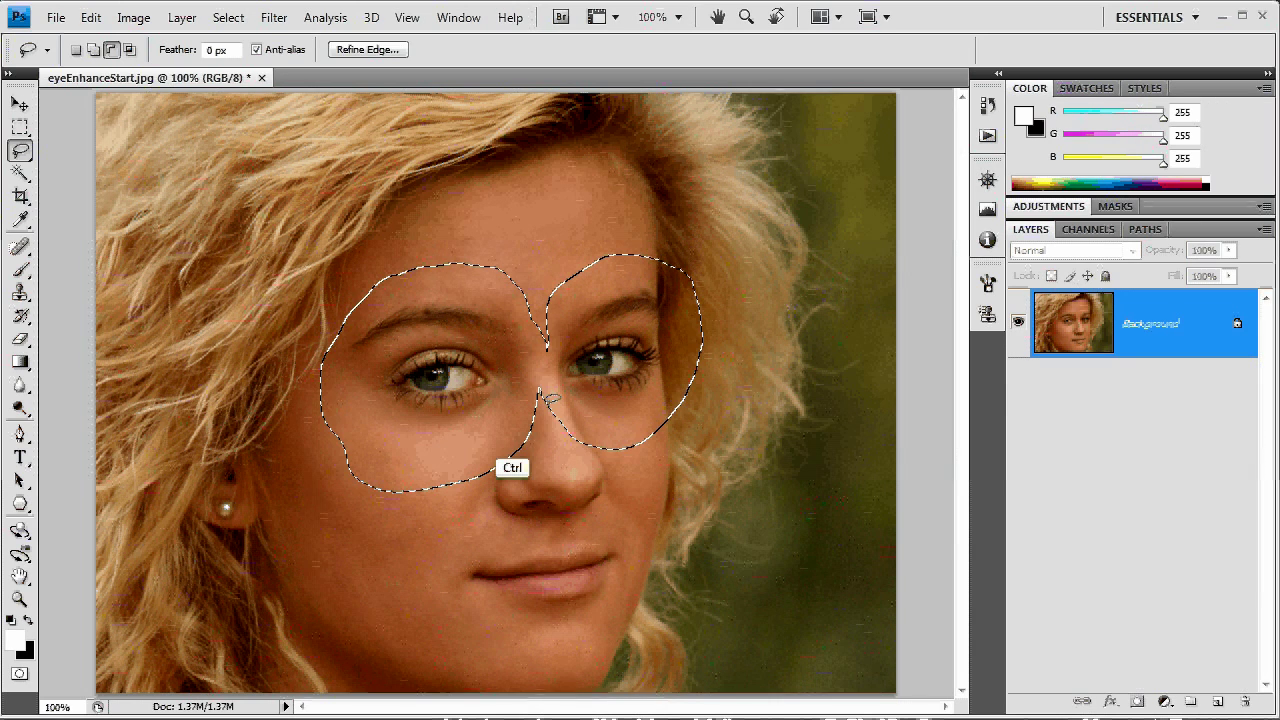
Copy the selected eye area to a new layer and check the cutout by briefly hiding the Background
key("ctrl+j")
left_click(1018, 391)
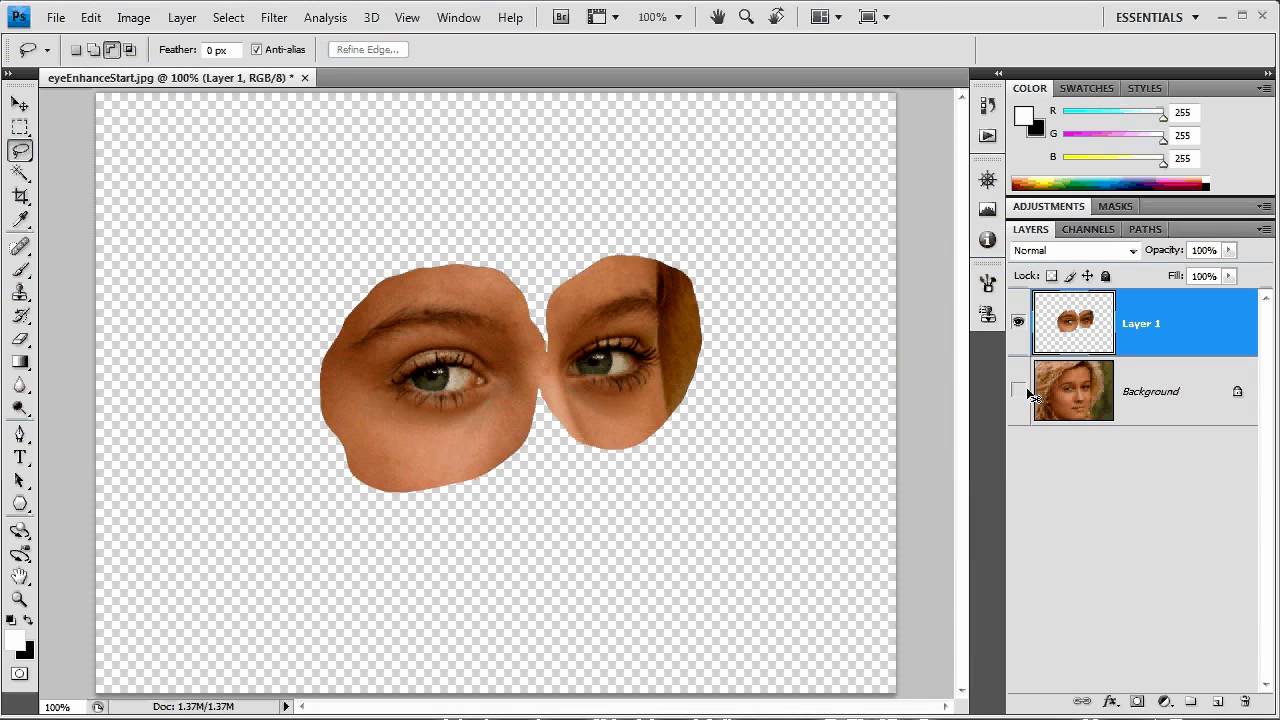
left_click(1018, 391)
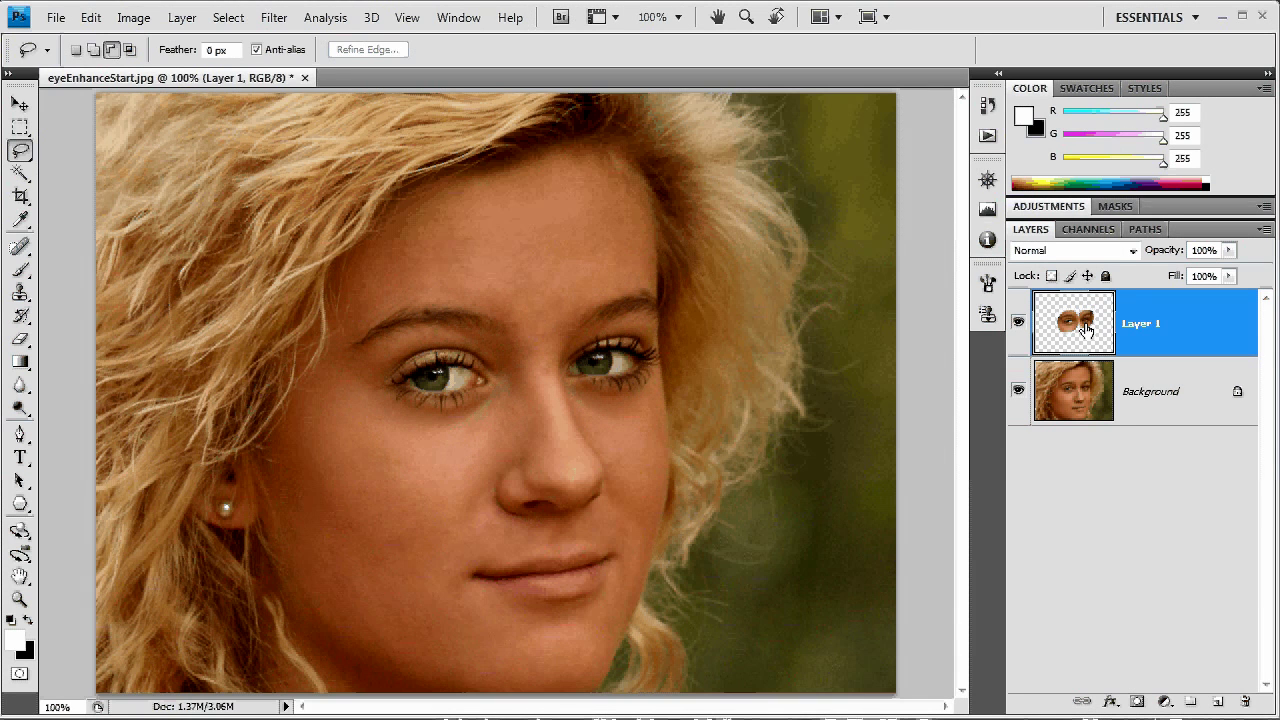
Remove the catchlights from the eye on the image's left with the Clone Stamp, sampling the dark pupil and nearby iris
key("z")
left_click_drag(377, 320, 525, 435)
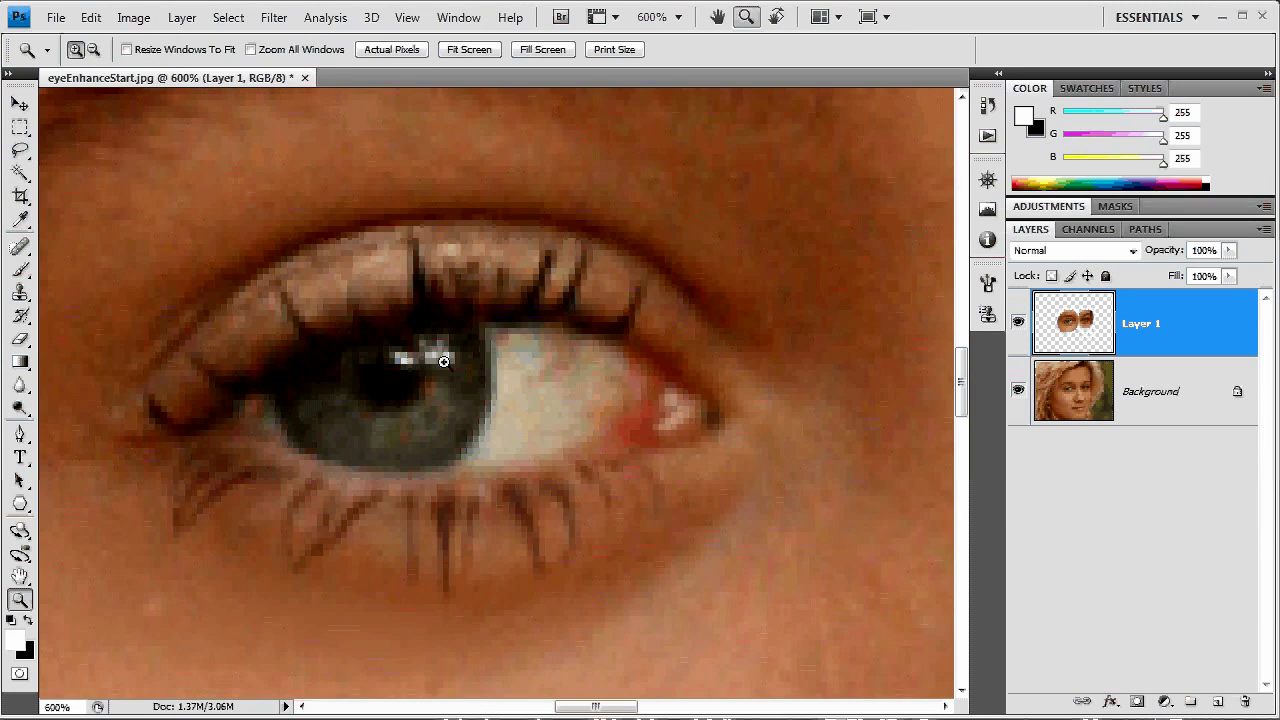
left_click(393, 391)
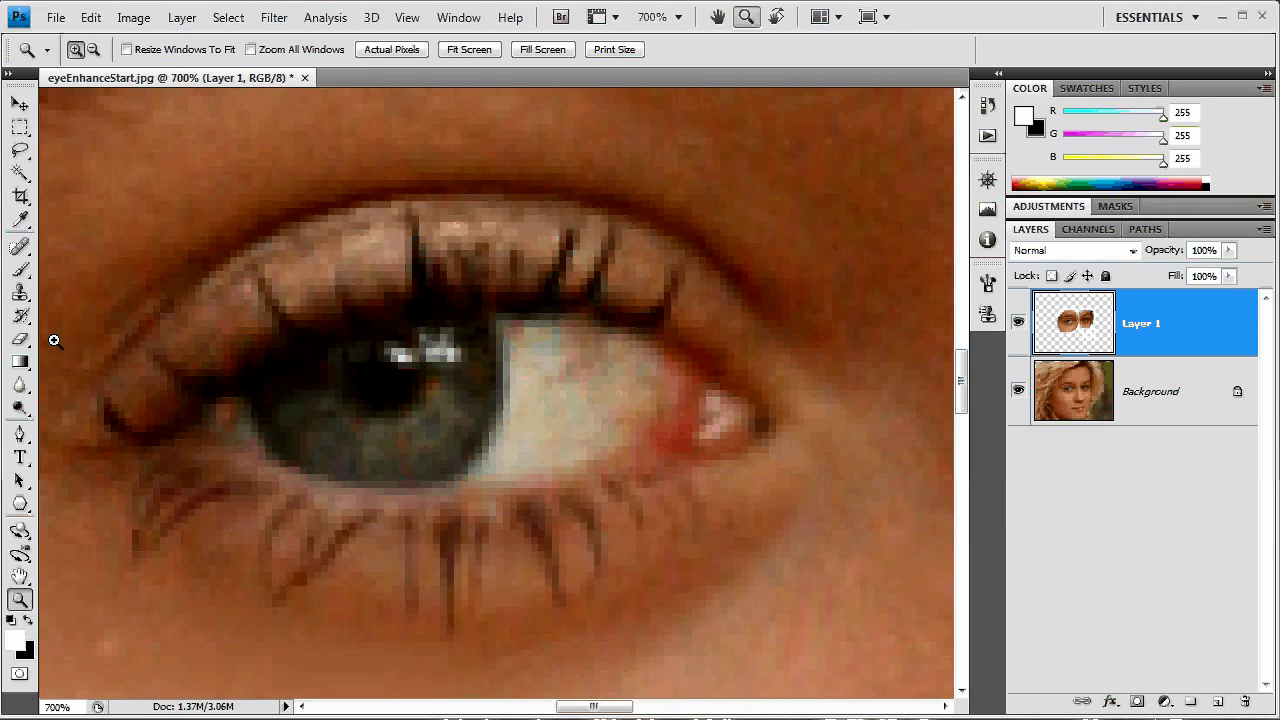
key("s")
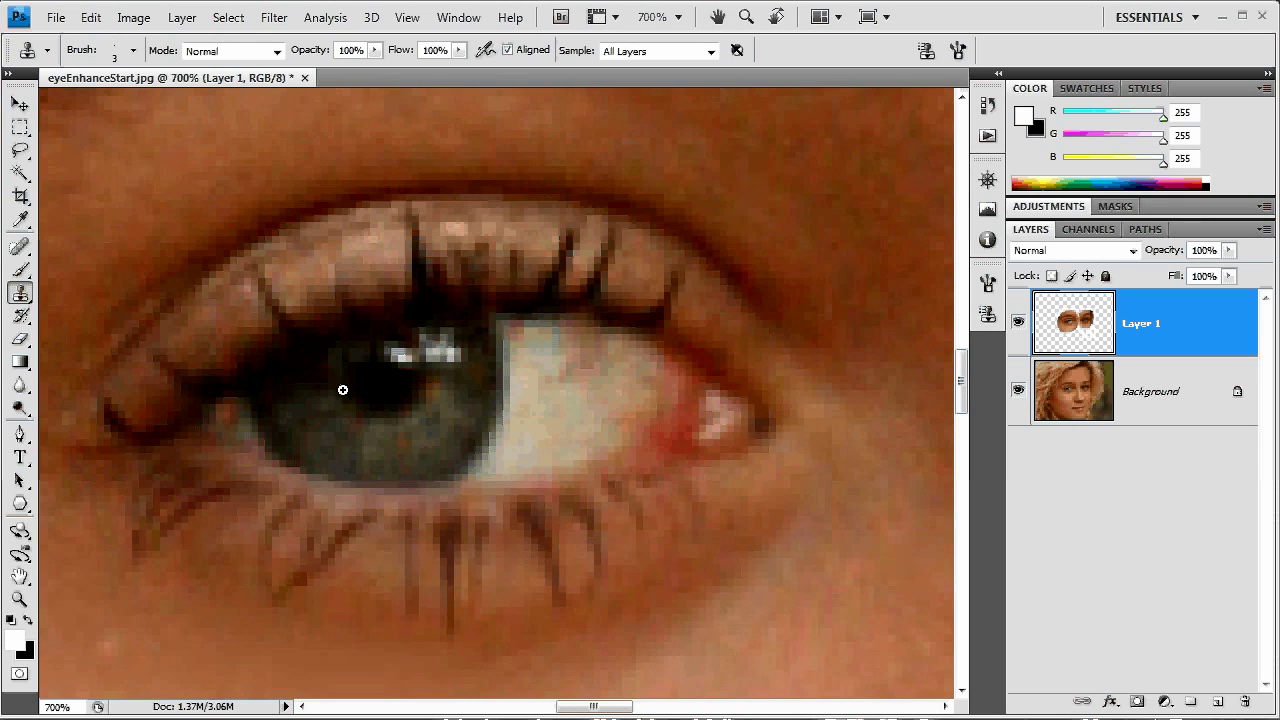
key("alt")
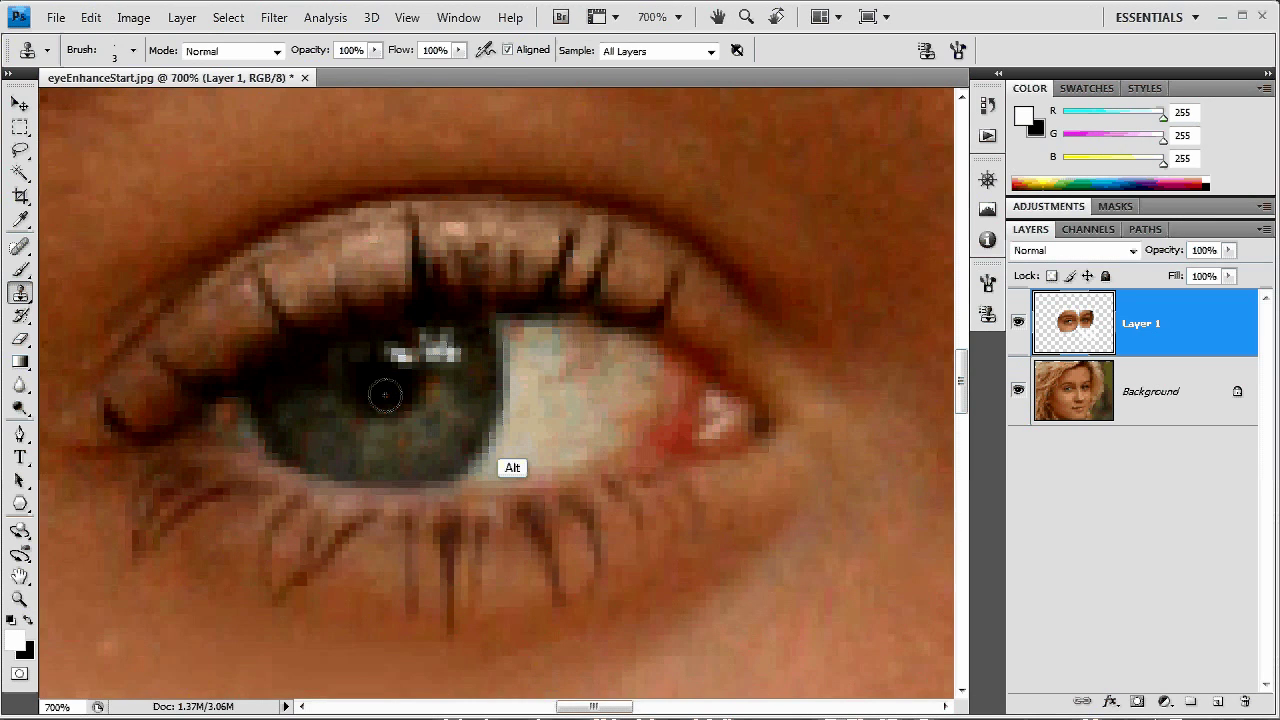
left_click(382, 383, "alt")
left_click_drag(380, 355, 400, 354)
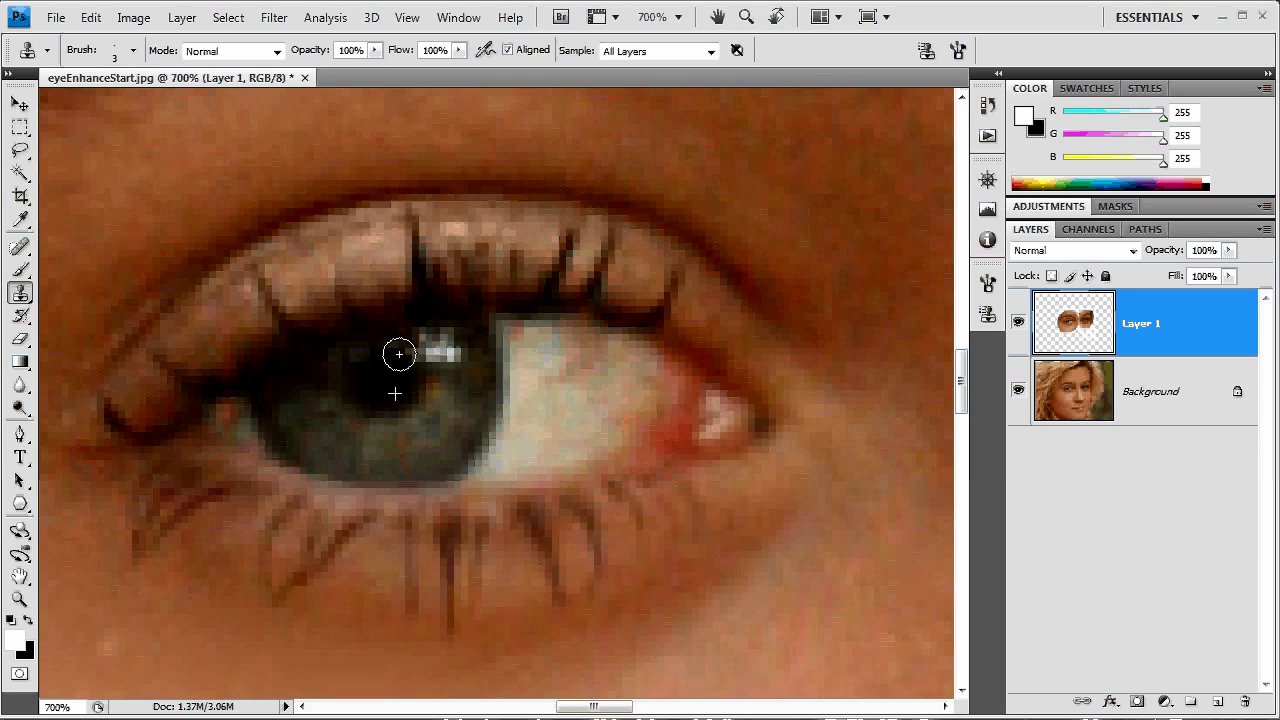
left_click(455, 358)
left_click(443, 379, "alt")
left_click(438, 346)
mouse_move(438, 346)
left_mouse_down()
mouse_move(459, 347)
mouse_move(455, 372)
left_mouse_up()
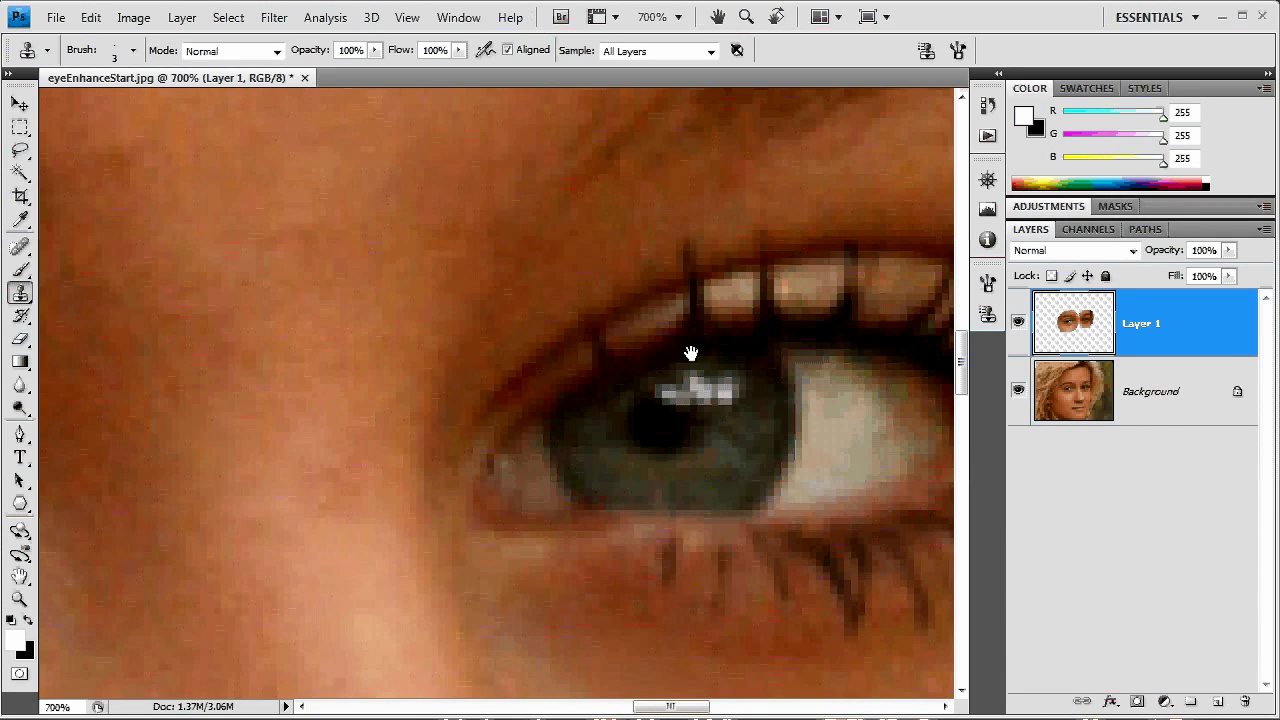
Clone out the catchlights above the pupil in the eye on the image's right
left_click_drag(690, 352, 641, 445)
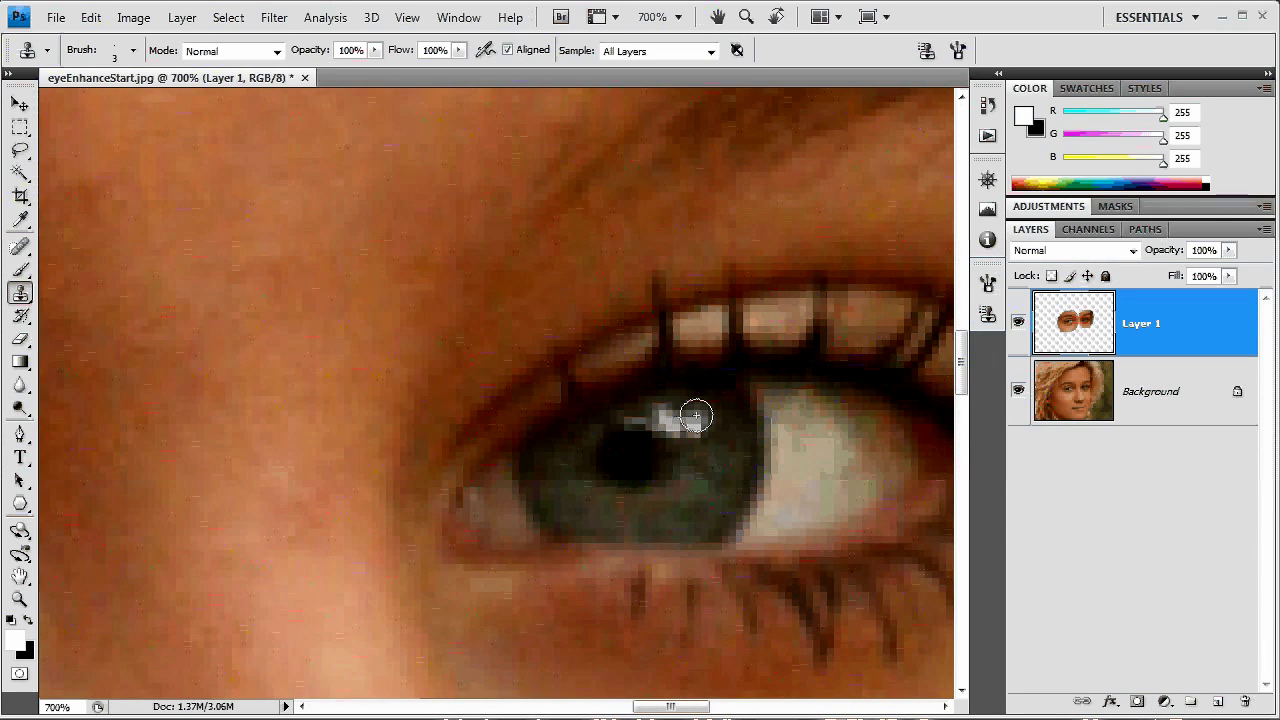
mouse_move(694, 420)
left_mouse_down()
mouse_move(679, 429)
mouse_move(732, 440)
left_mouse_up()
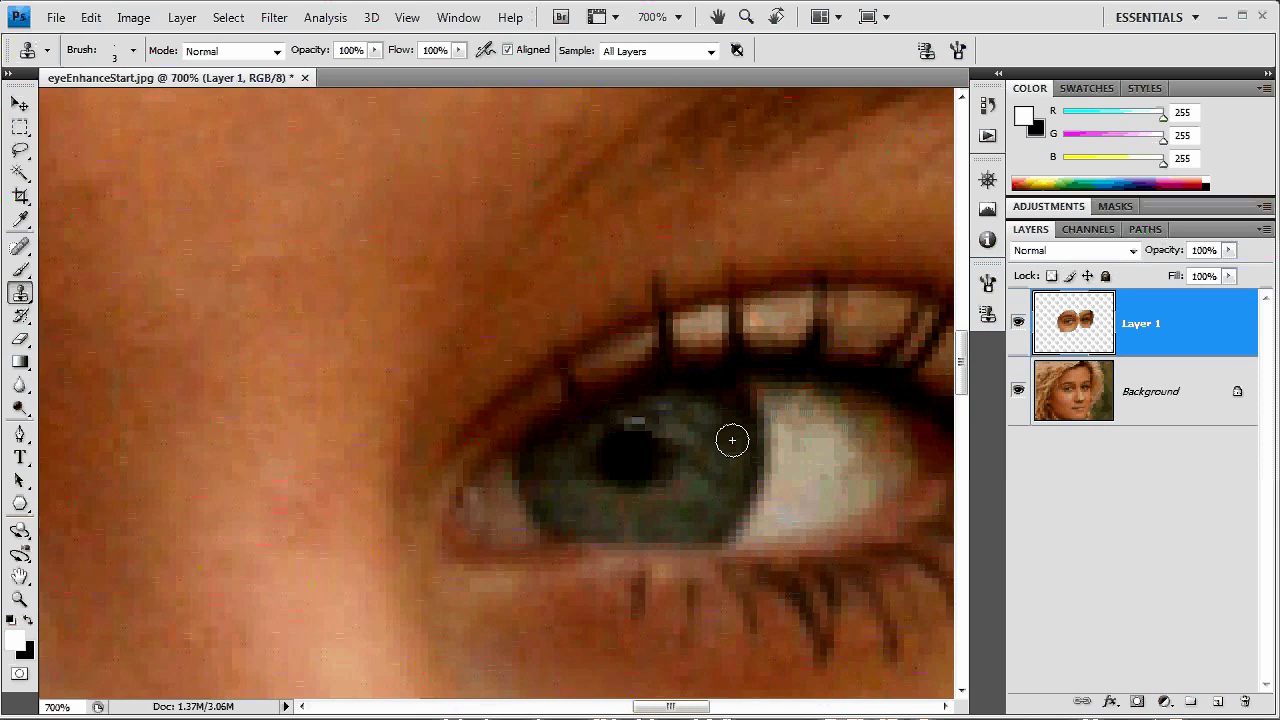
left_click_drag(657, 420, 684, 468)
Compare the whole portrait with and without the retouched eyes by toggling Layer 1's visibility
key("ctrl+minus")
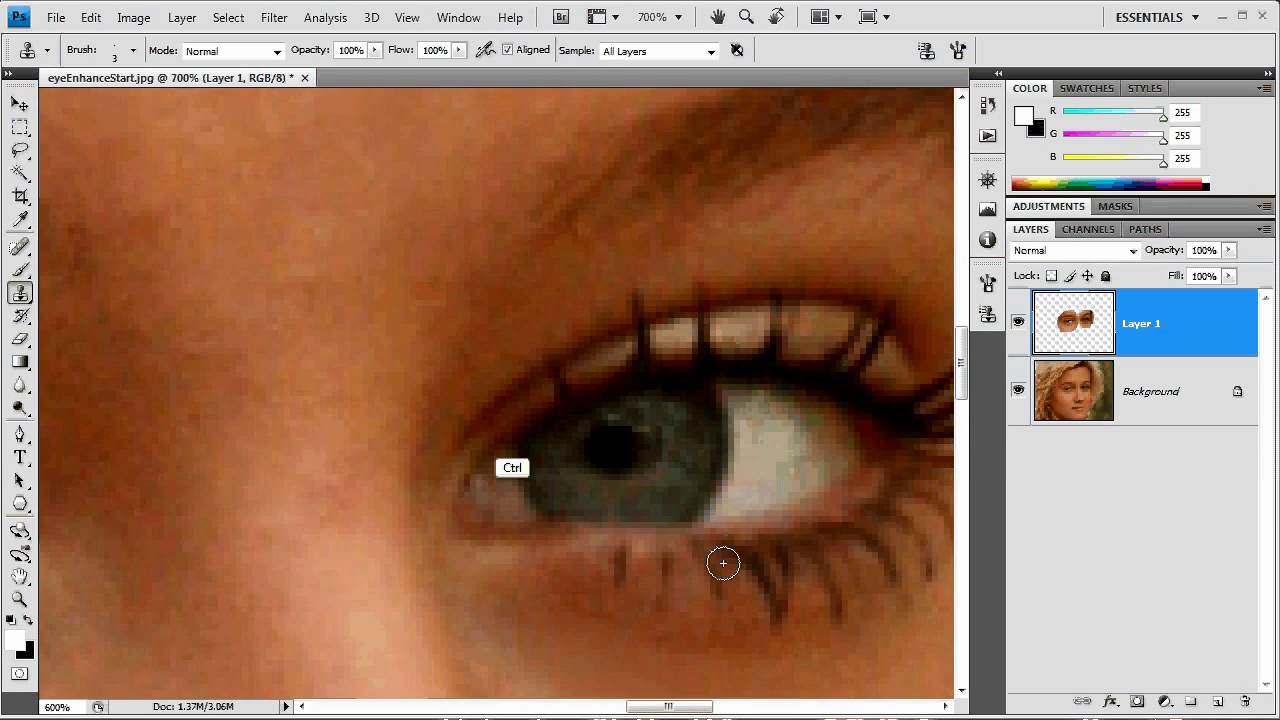
key("ctrl+minus")
key("ctrl+minus")
key("ctrl+minus")
key("ctrl+minus")
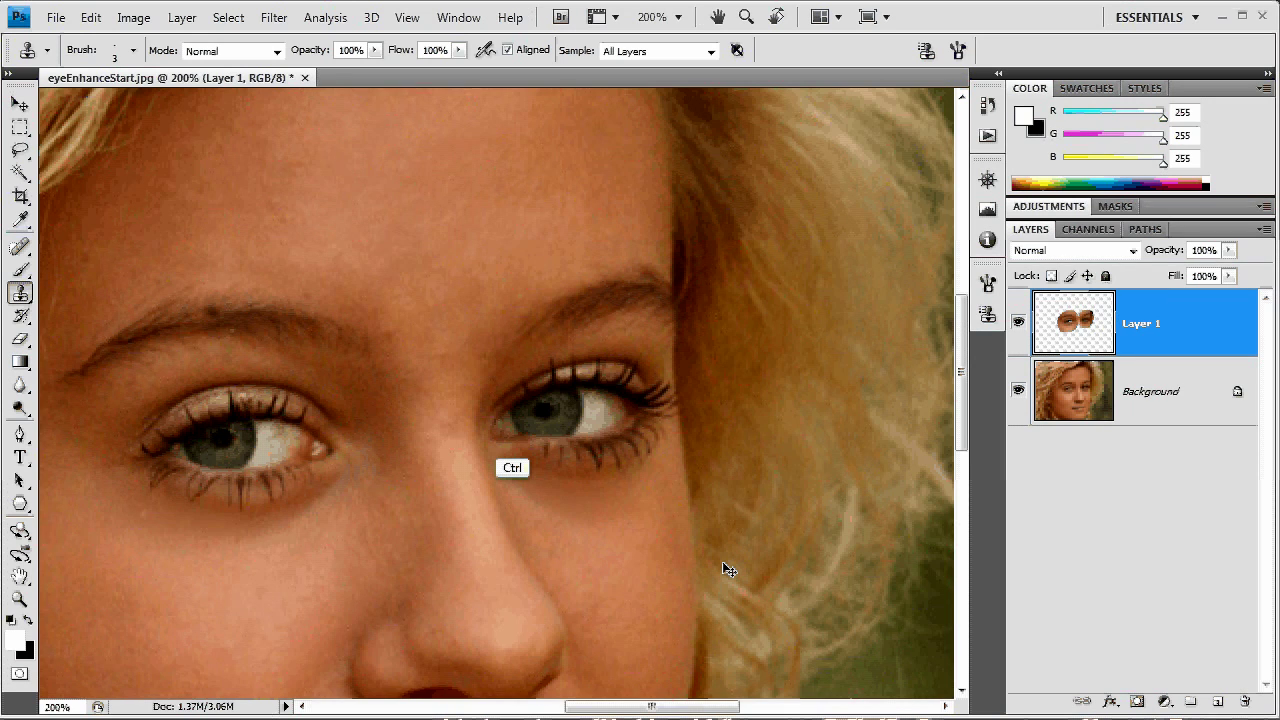
key("ctrl+minus")
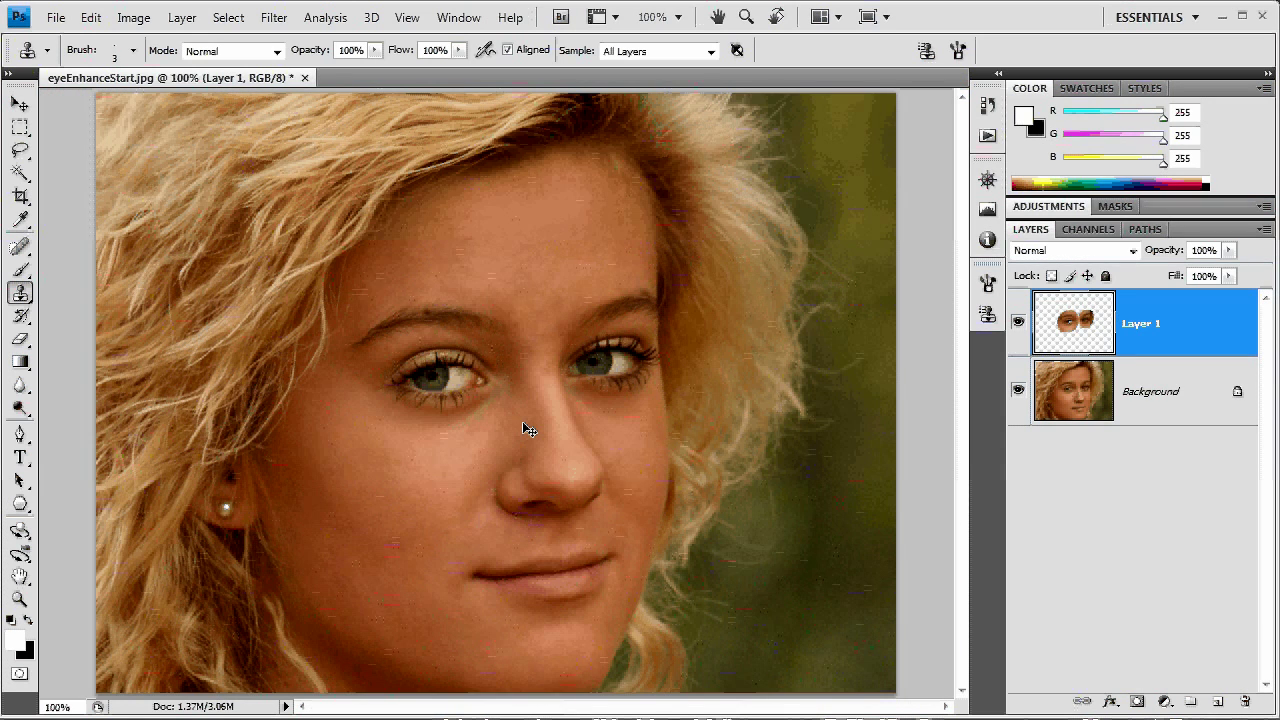
left_click(1018, 320)
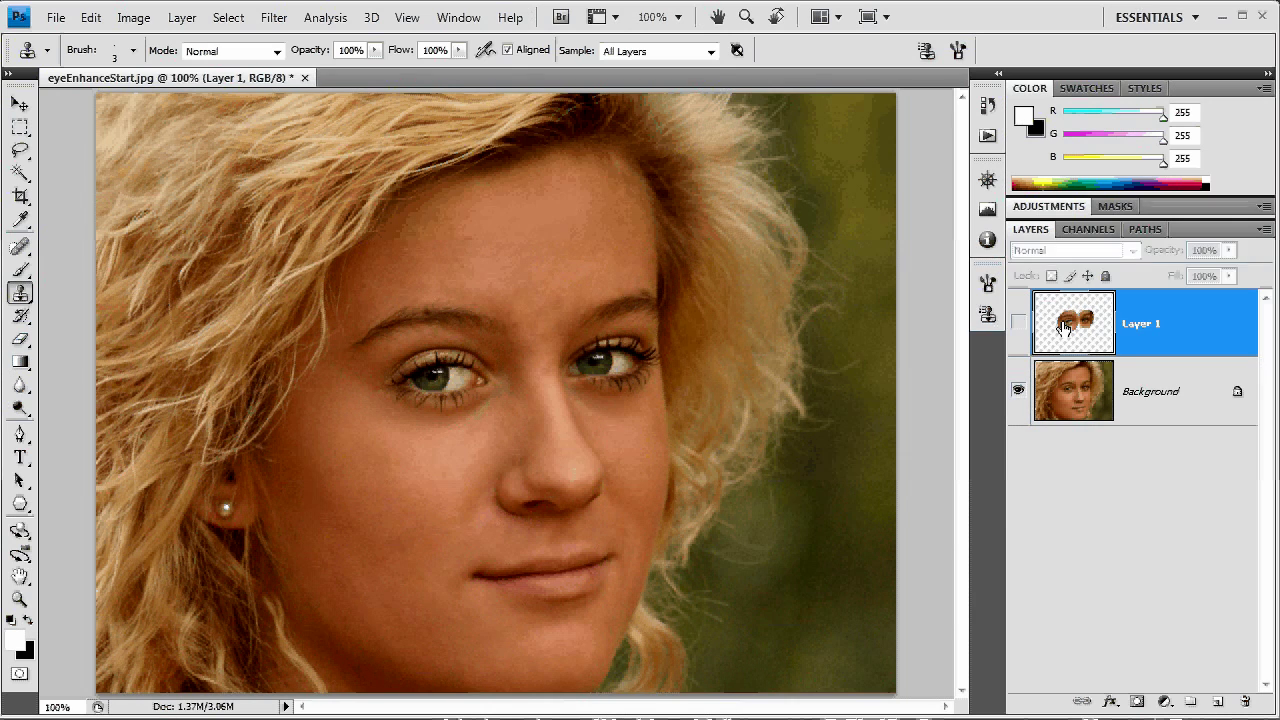
left_click(1018, 320)
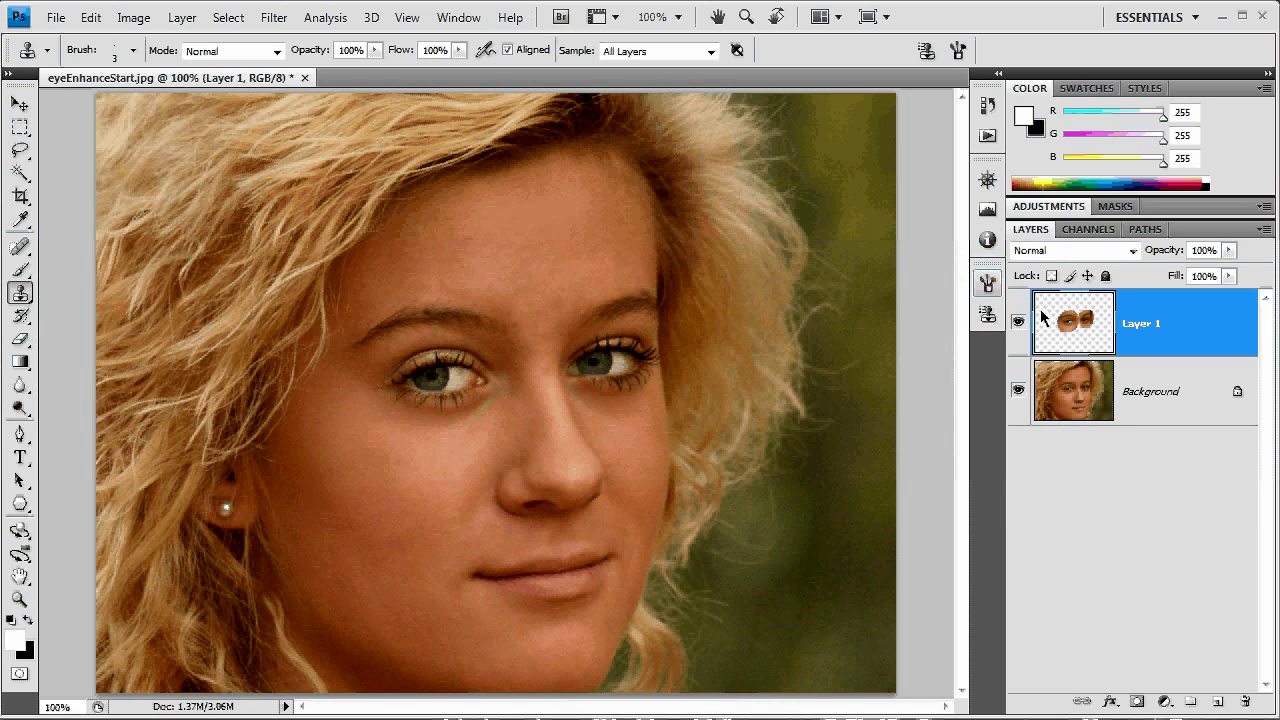
Duplicate the retouched eye layer, Layer 1, twice
key("ctrl")
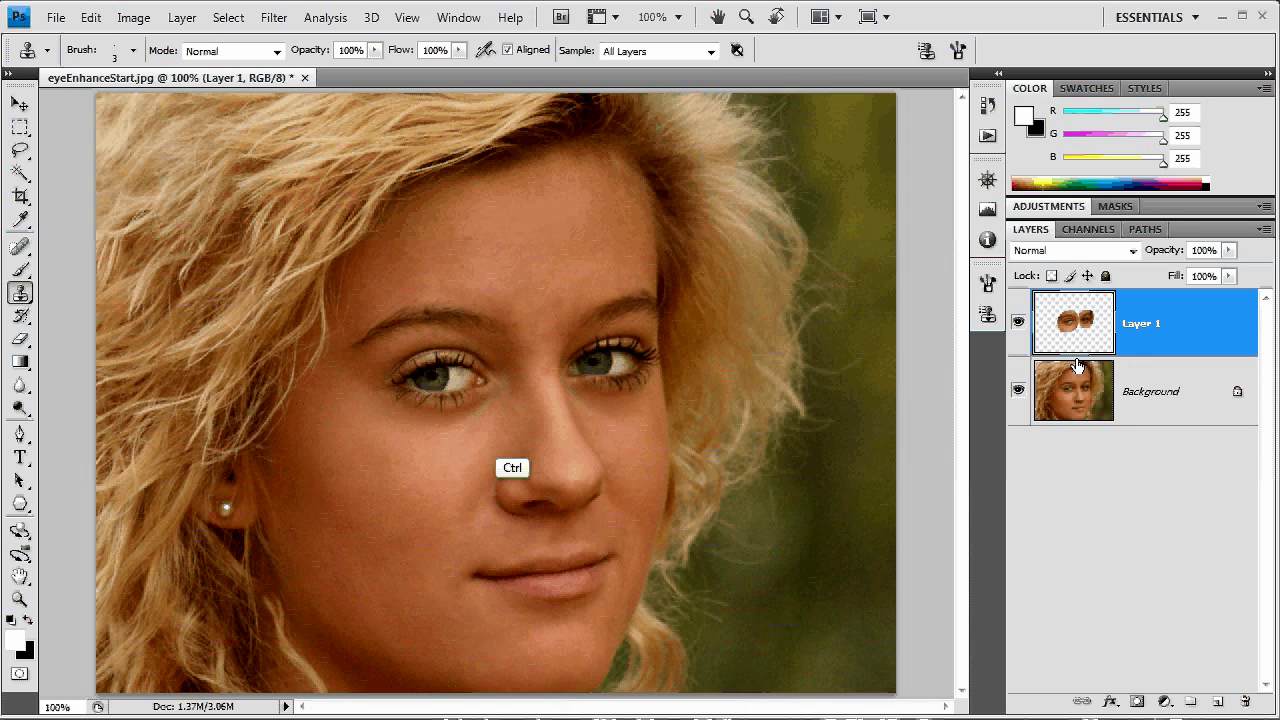
key("ctrl+j")
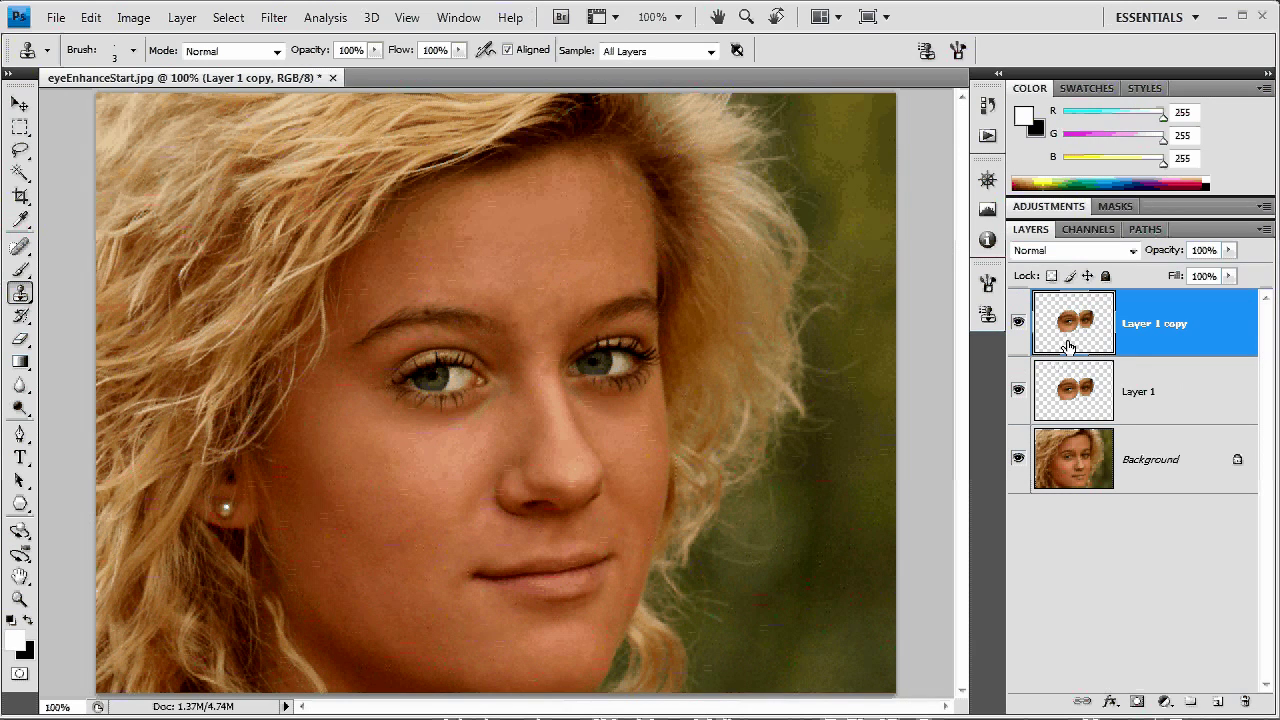
key("ctrl+j")
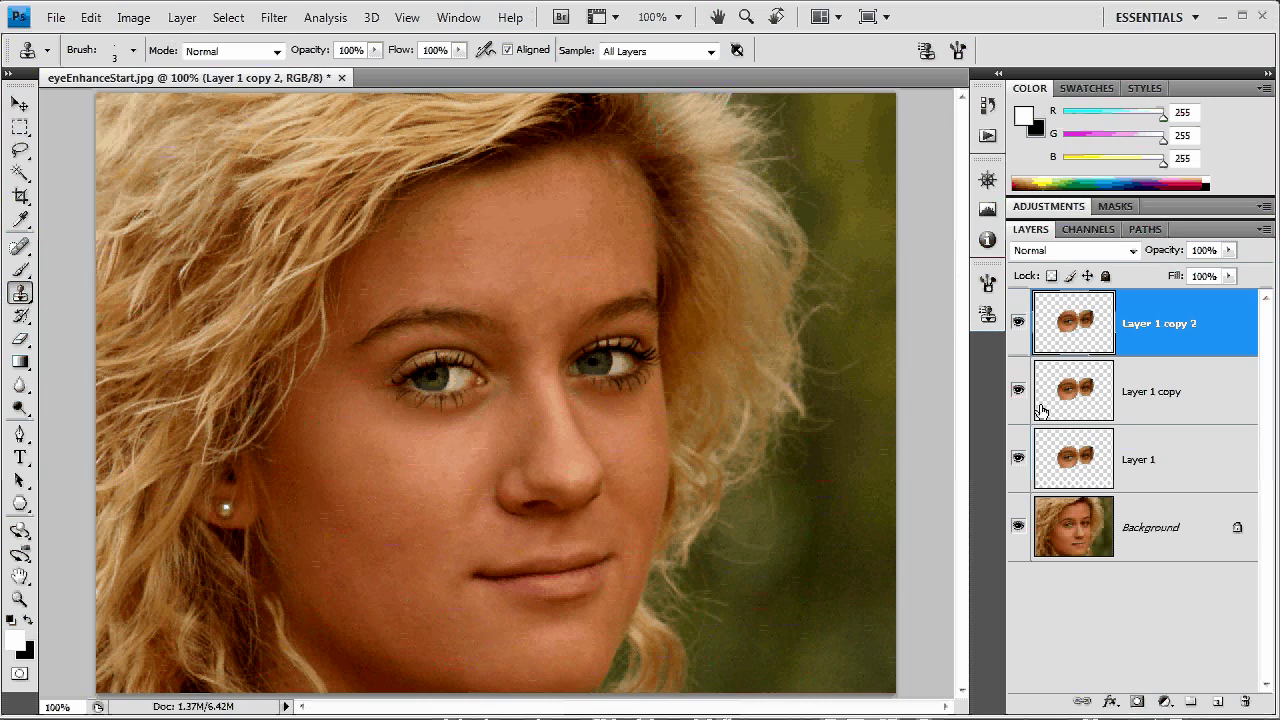
Rename Layer 1, the lowest of the three eye layers, as Base
left_click(1150, 462)
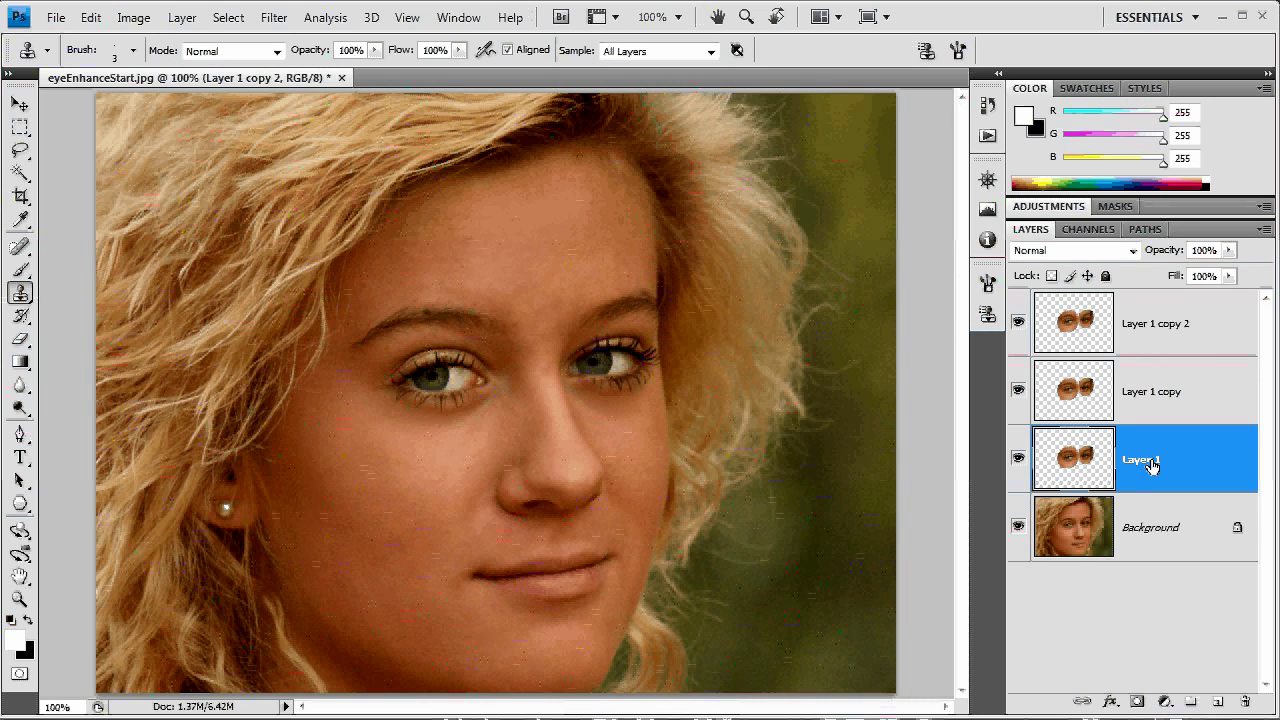
double_click(1139, 462)
type("Base")
key("Return")
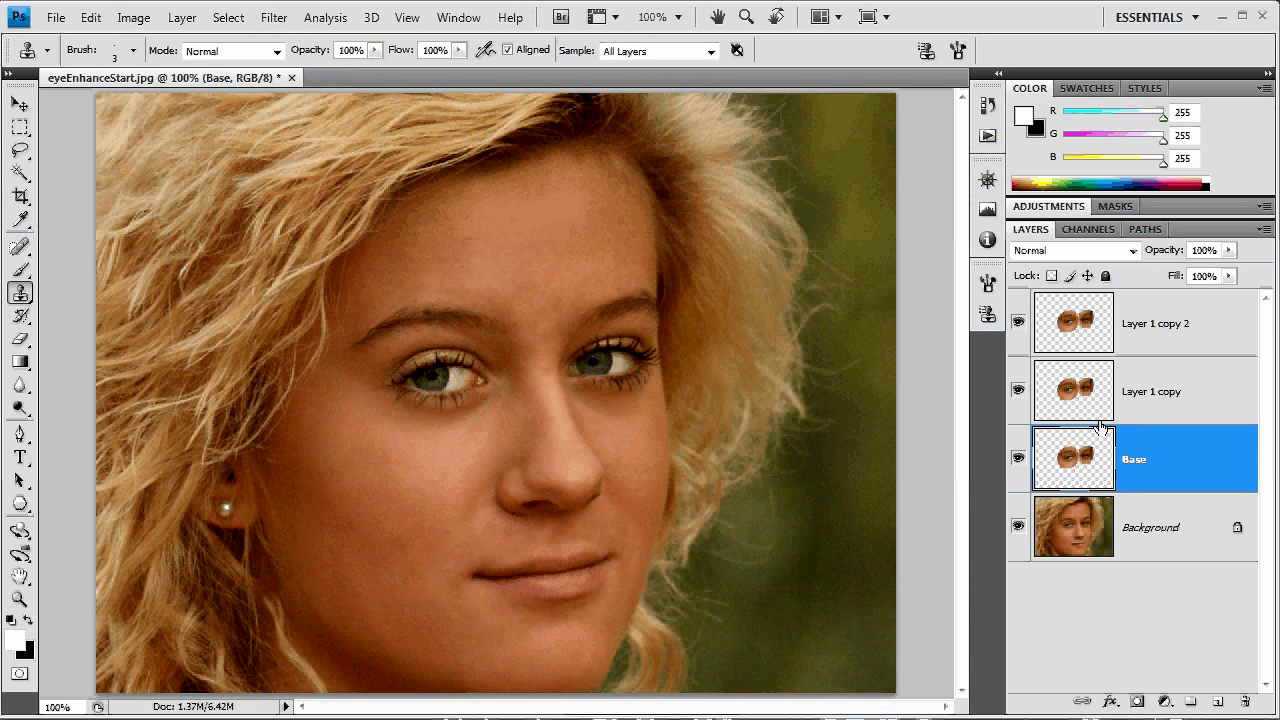
Rename the middle eye layer, Layer 1 copy, as Whiten
left_click(1084, 395)
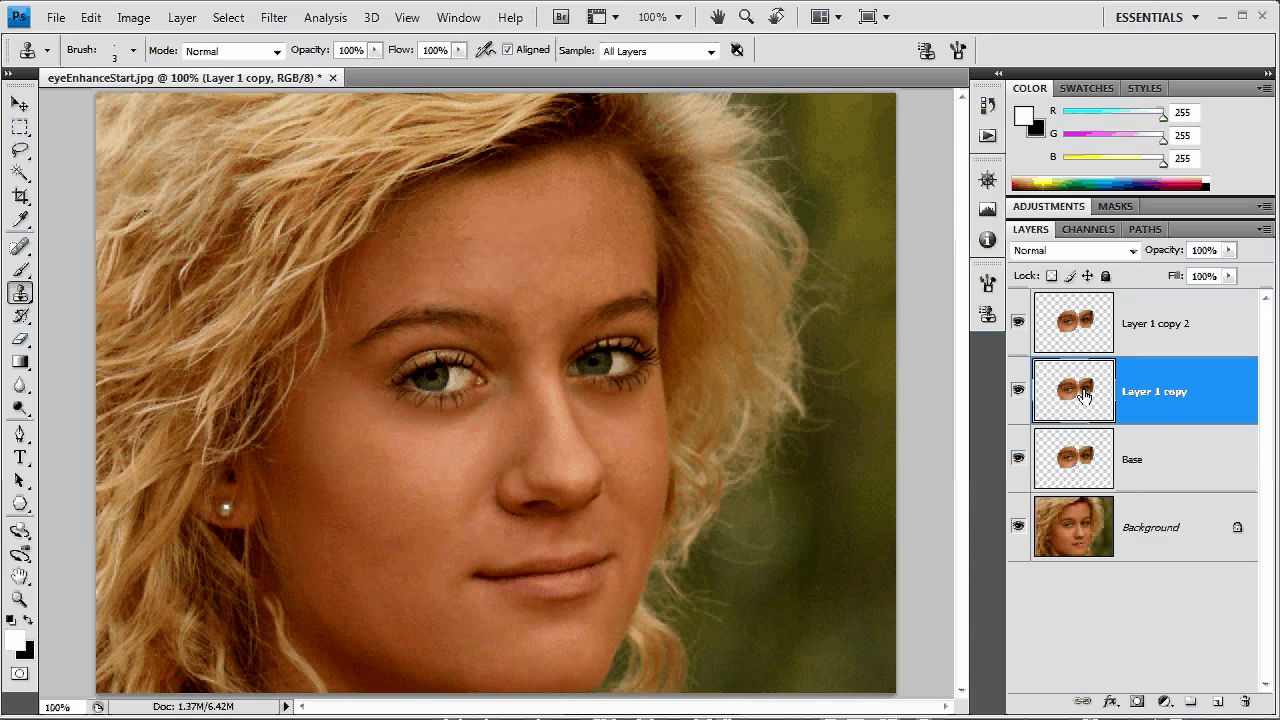
double_click(1155, 395)
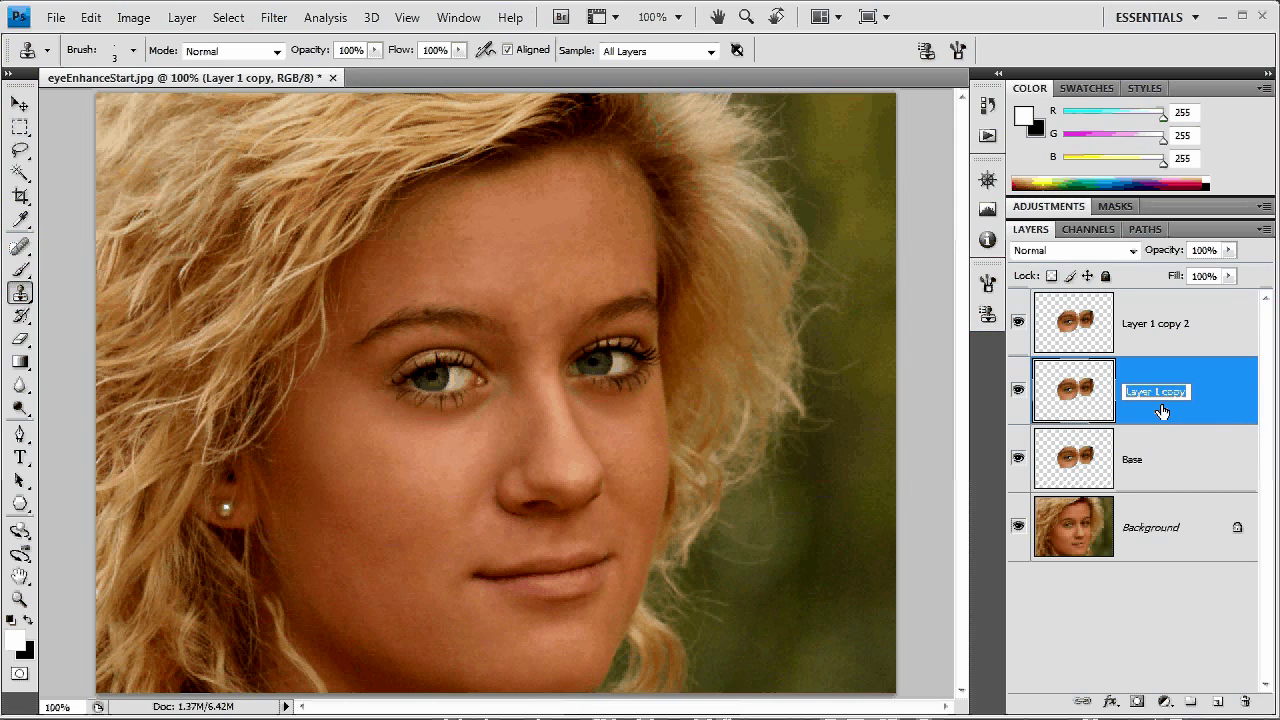
type("Whiten")
key("Return")
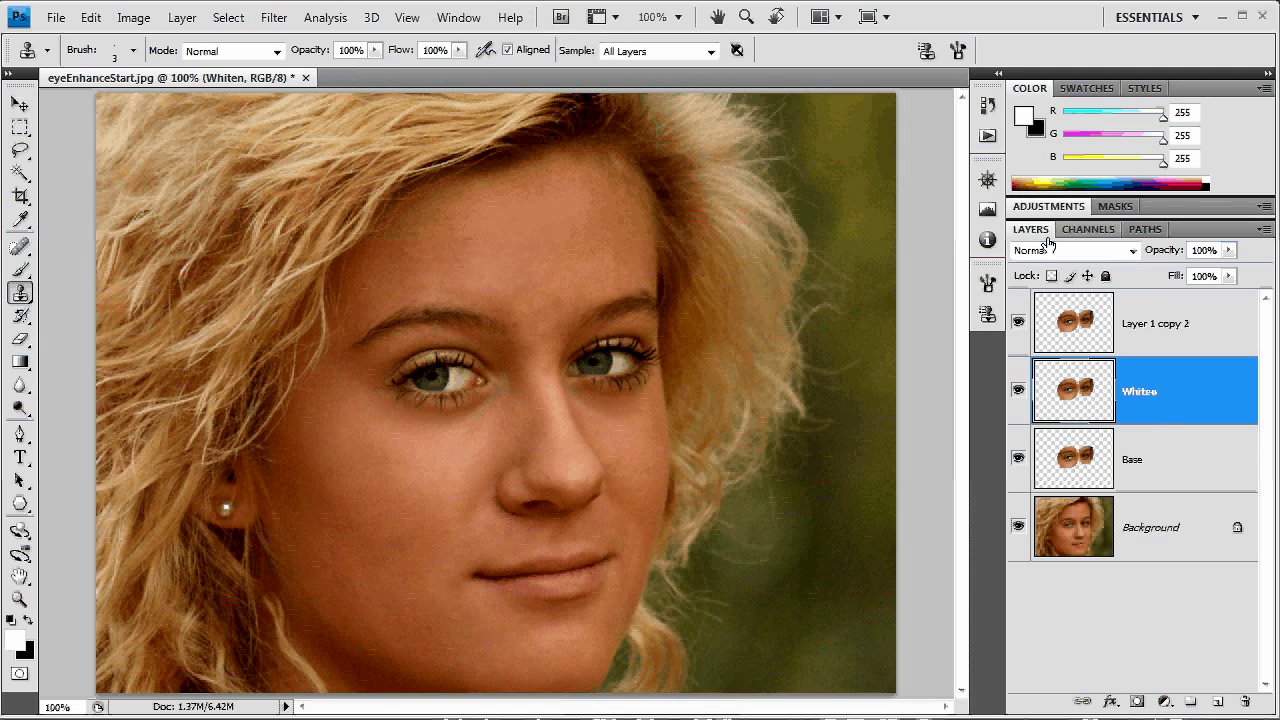
With Layer 1 copy 2 hidden, set the Whiten layer's blend mode to Screen and give it a black layer mask
left_click(1018, 321)
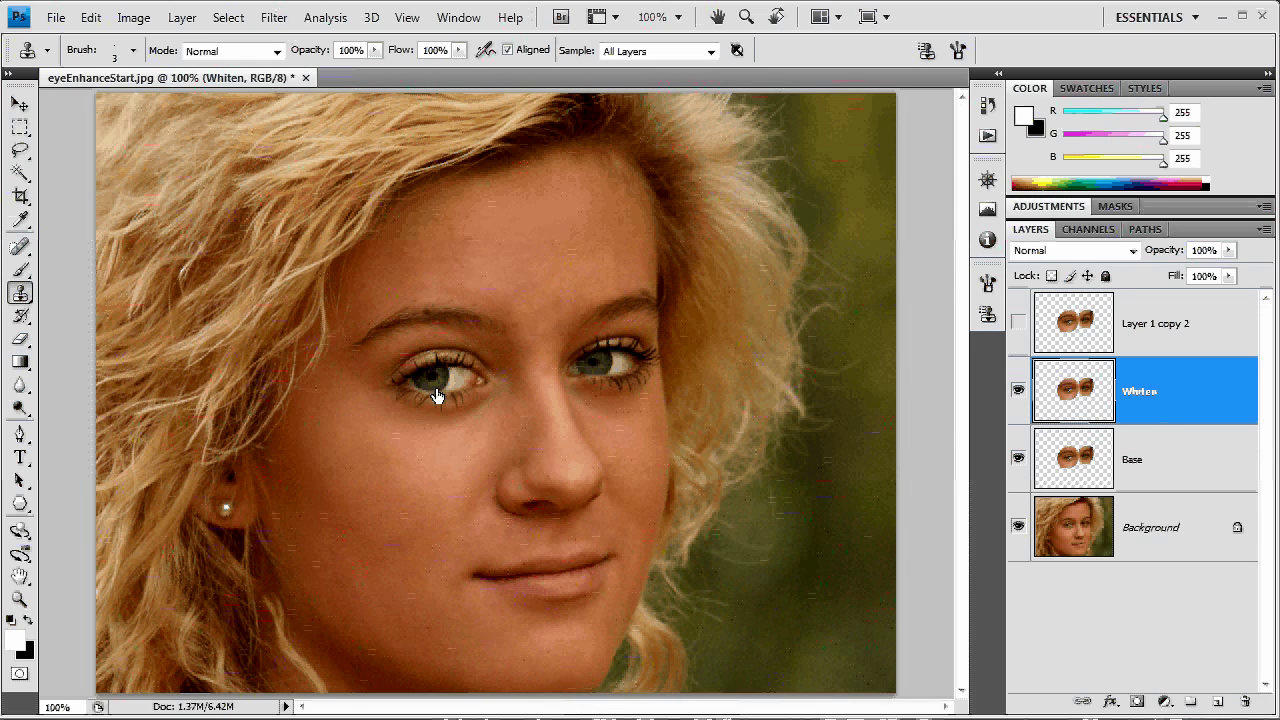
left_click(1133, 250)
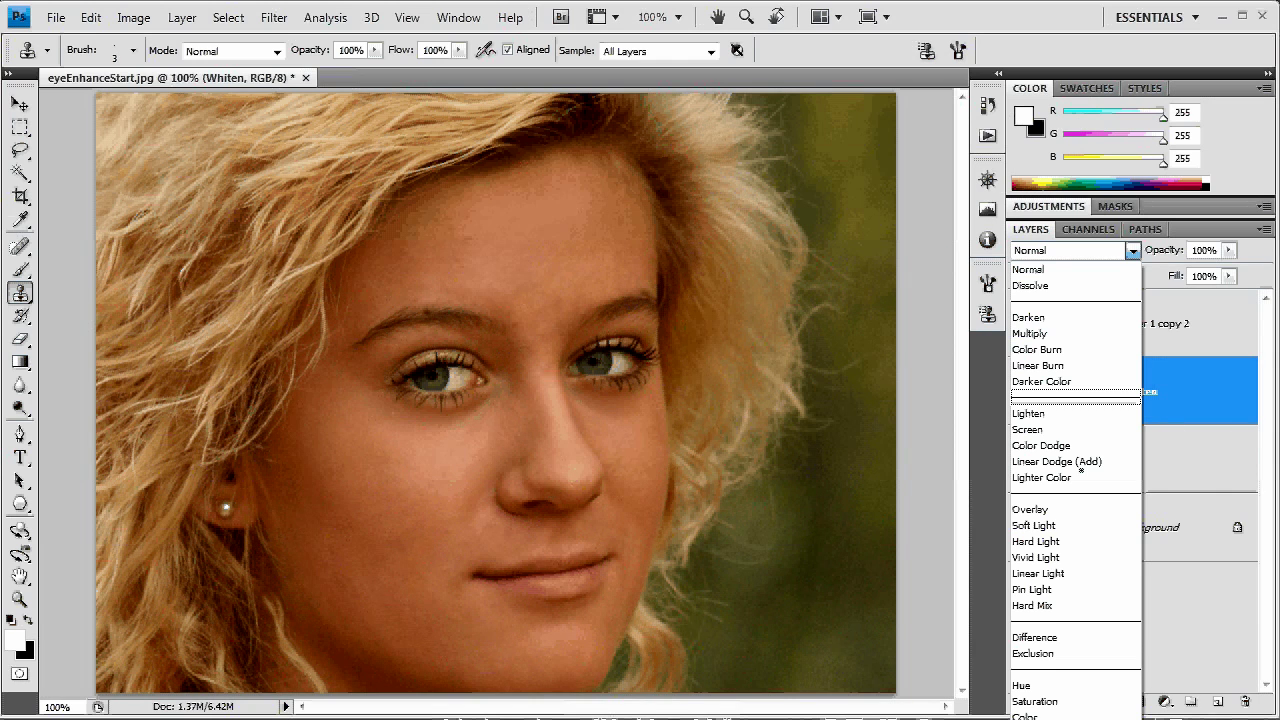
left_click(1058, 430)
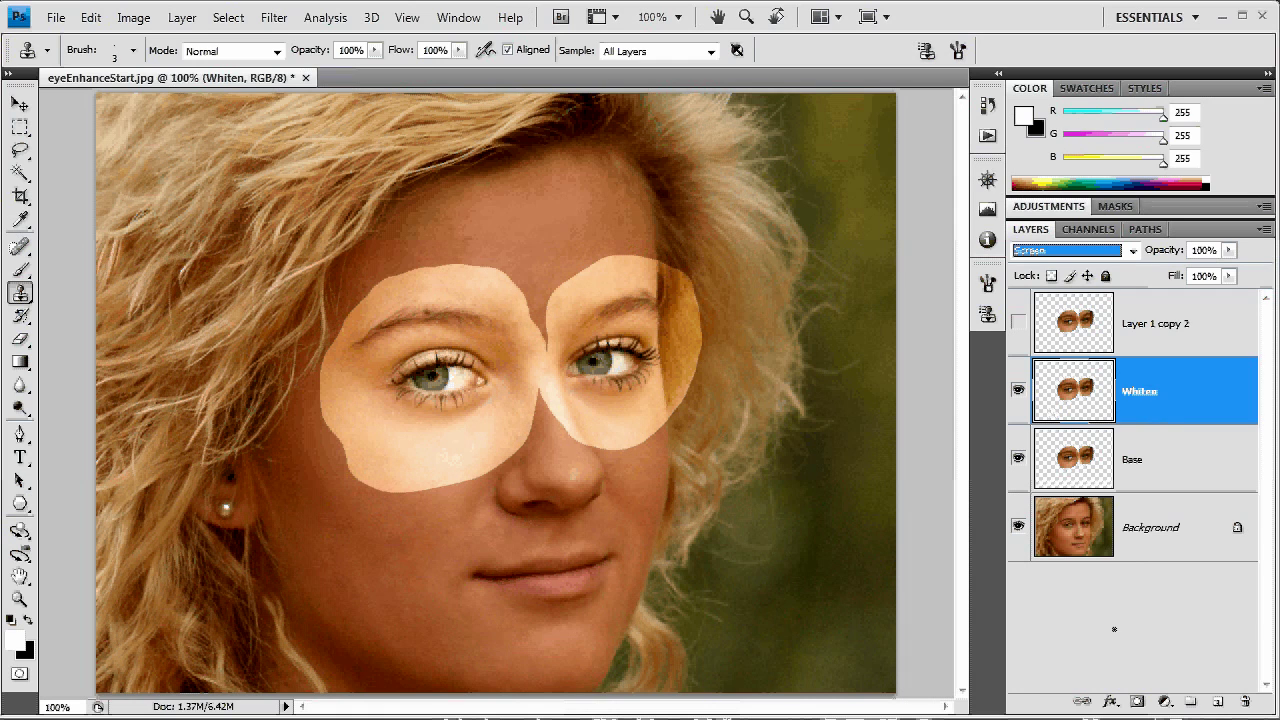
left_click(1137, 701, "alt")
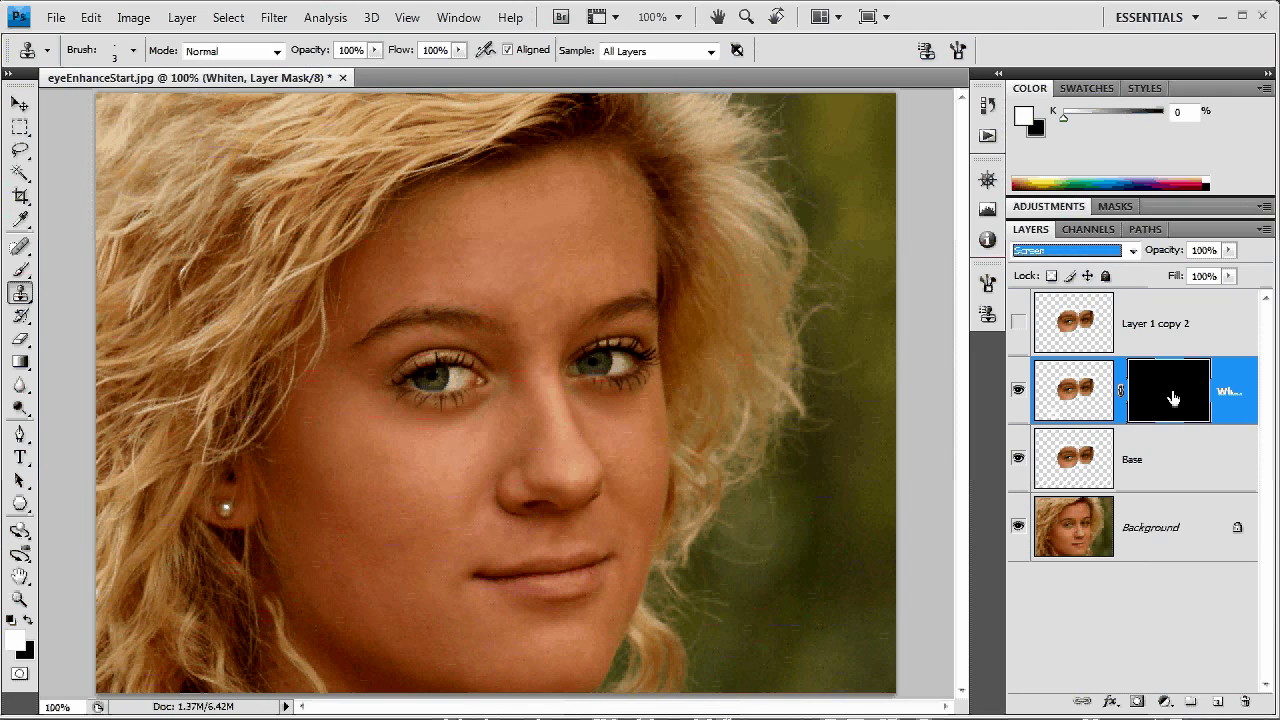
With a soft 5 px brush, paint white on the Whiten layer's mask over the whites of the subject's right eye
key("z")
left_click(455, 393)
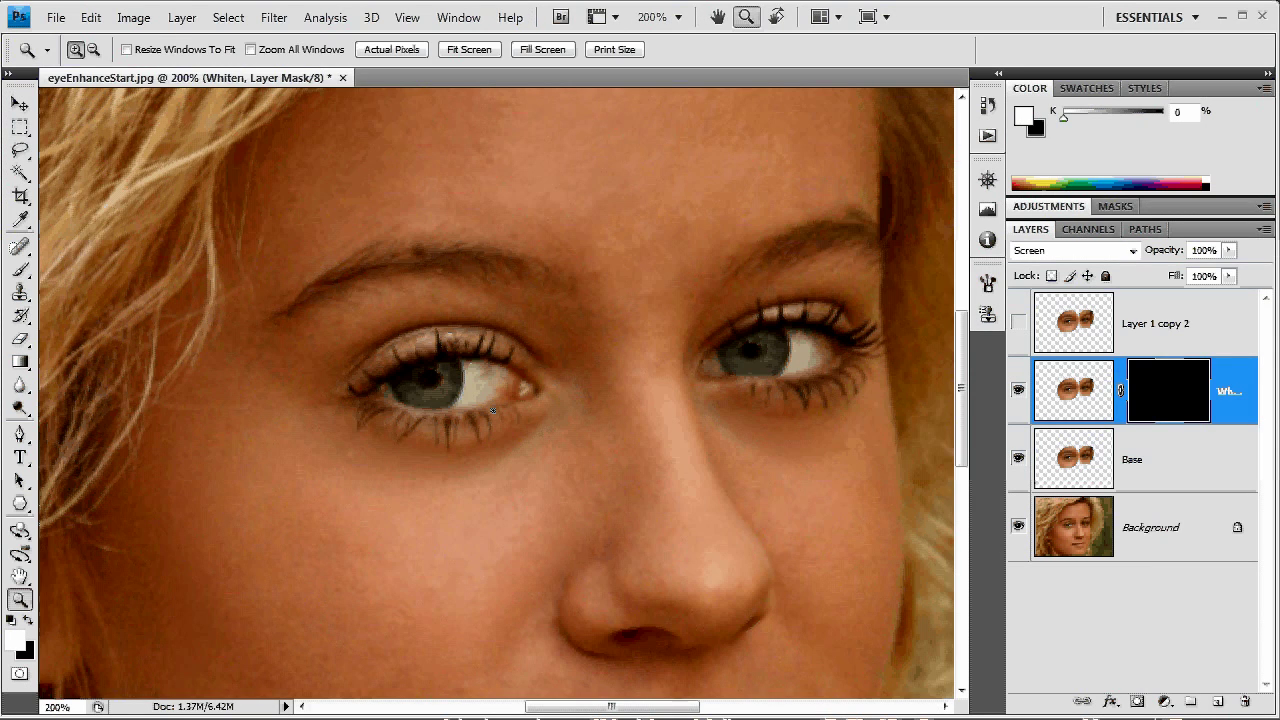
left_click(27, 272)
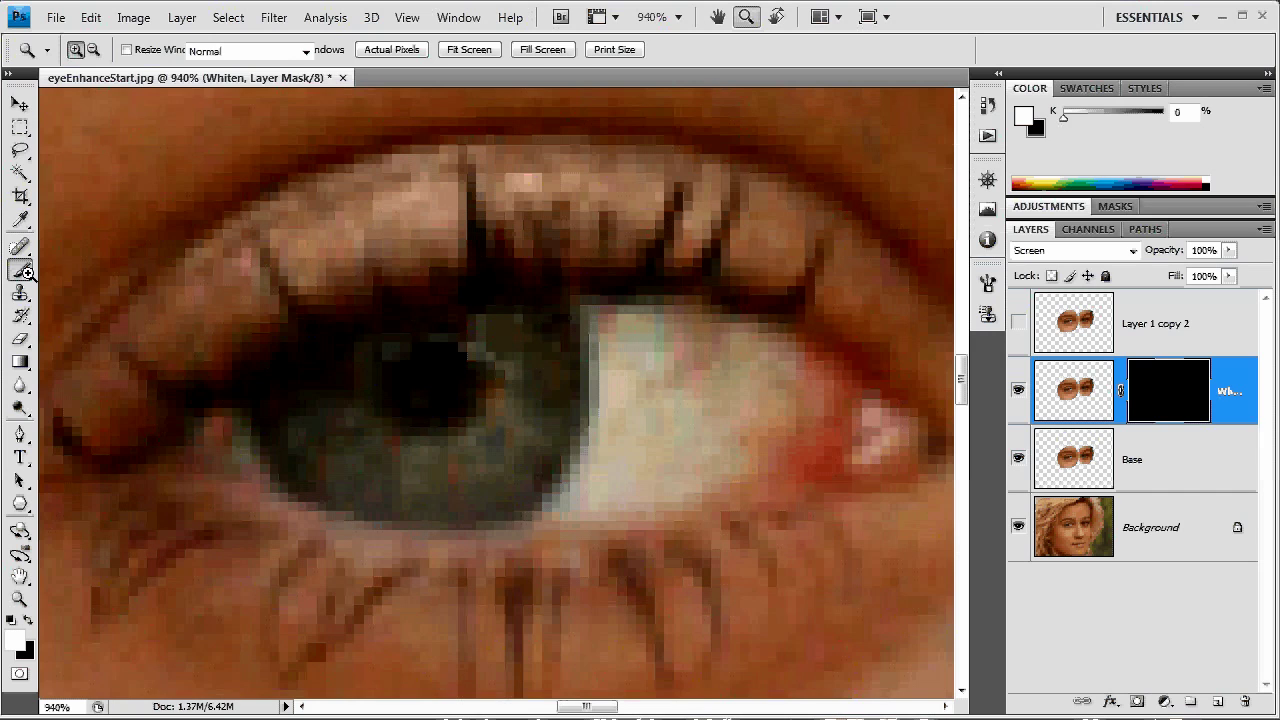
left_click(134, 51)
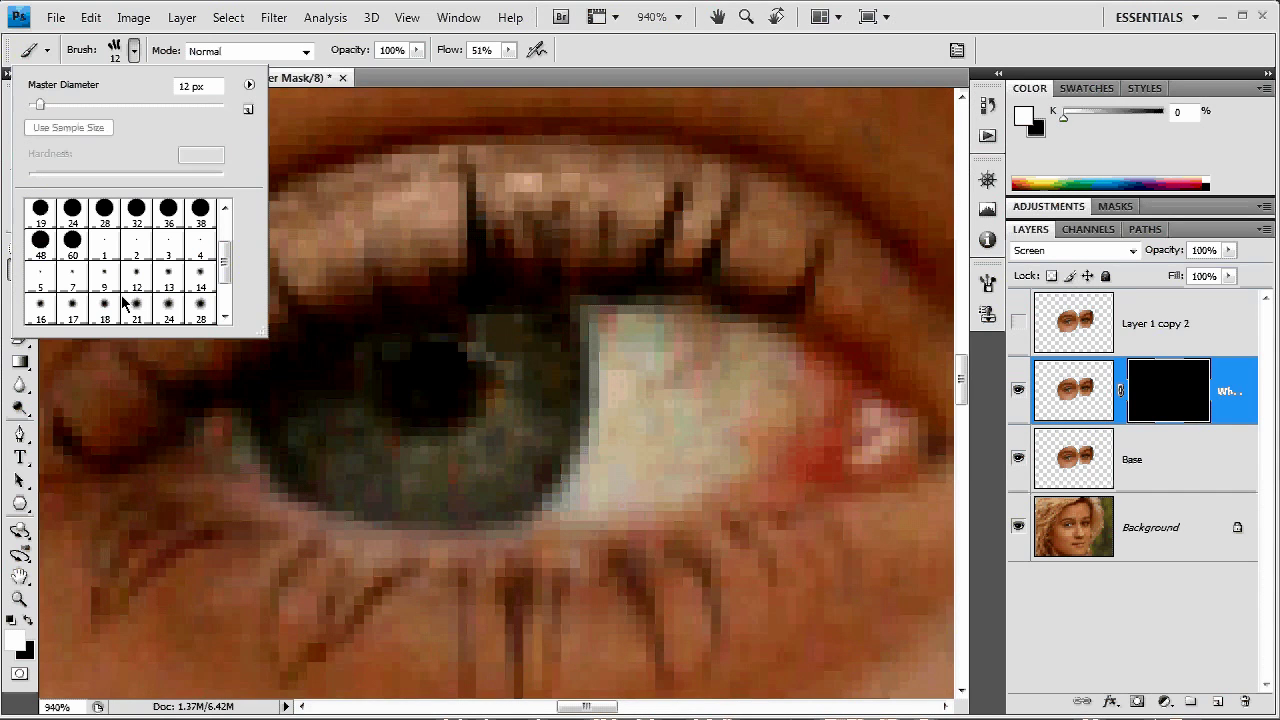
left_click(40, 273)
key("Return")
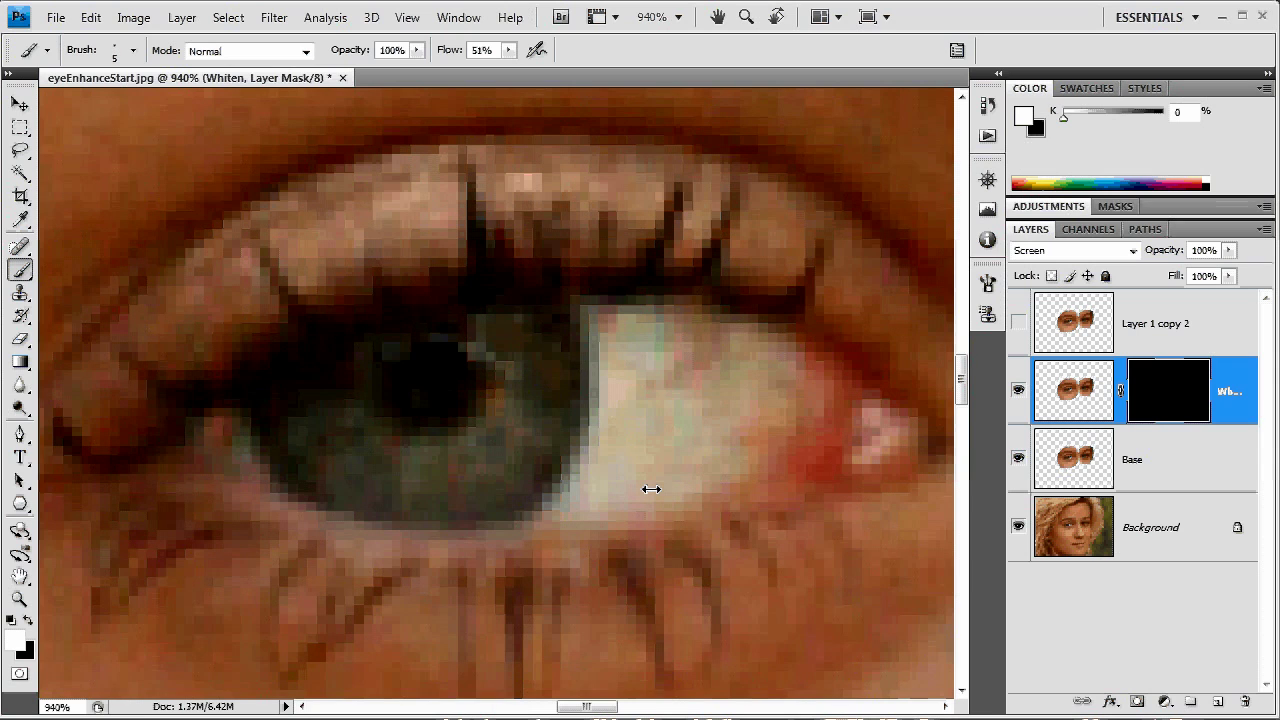
mouse_move(651, 489)
left_mouse_down()
mouse_move(594, 443)
mouse_move(746, 363)
mouse_move(659, 428)
mouse_move(760, 420)
left_mouse_up()
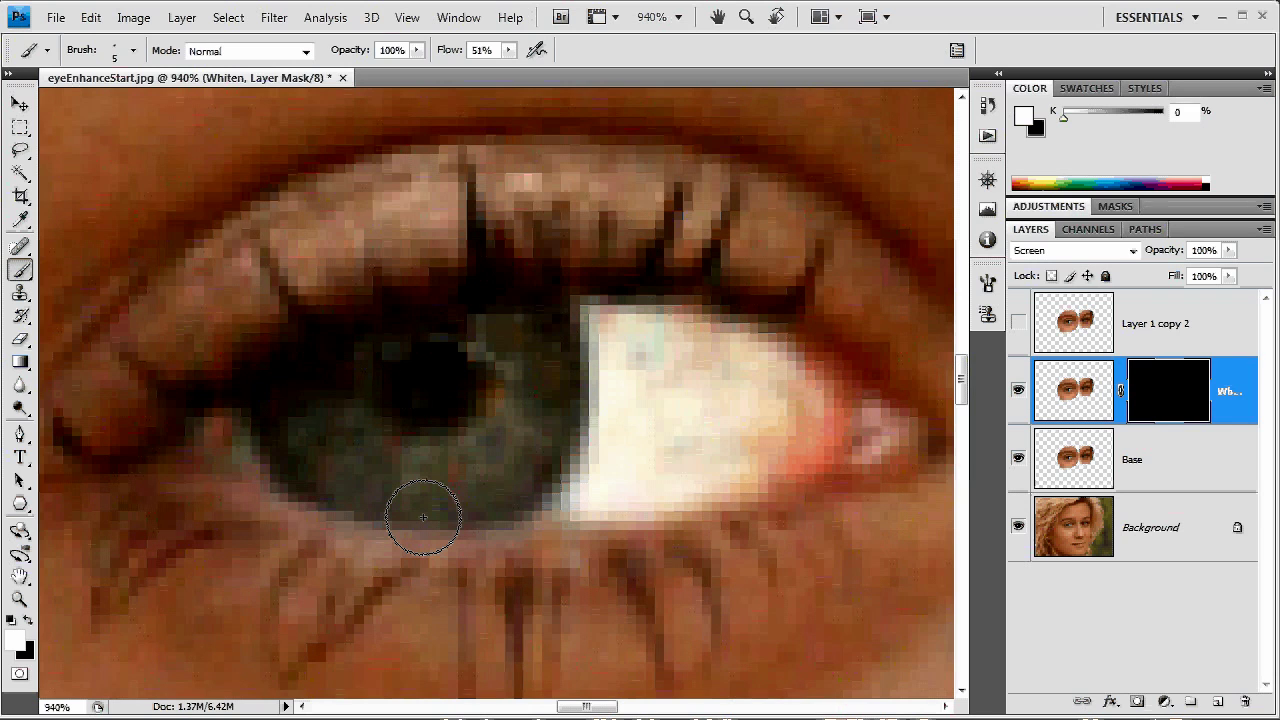
left_click(223, 461)
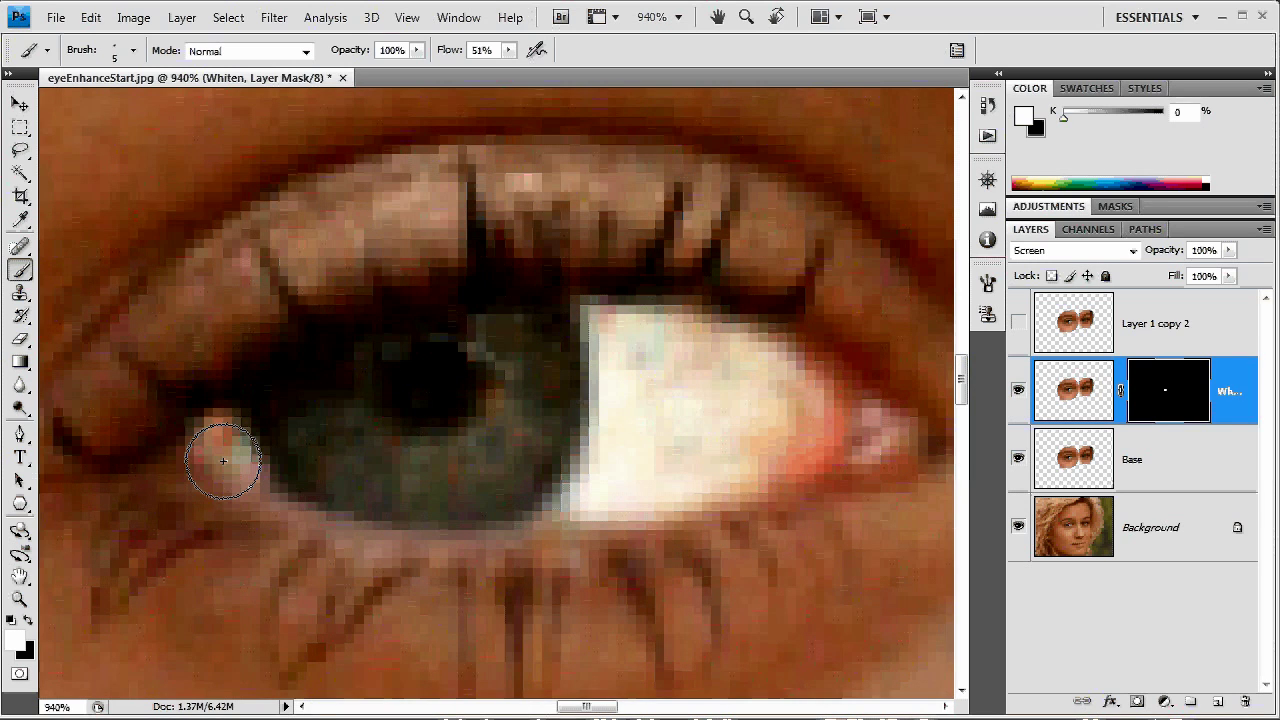
left_click(559, 523)
Paint white on the Whiten layer's mask over the whites of the eye nearer the green background
scroll(734, 375, "right", 5)
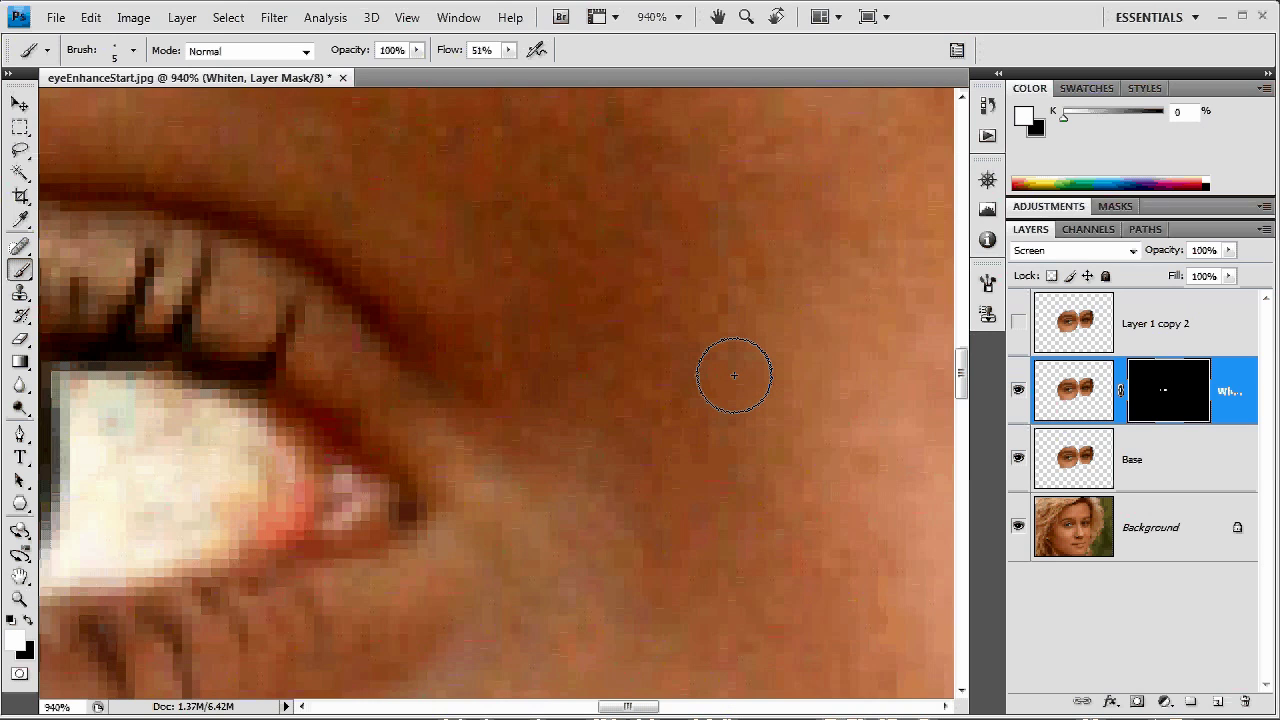
left_click_drag(734, 375, 288, 594)
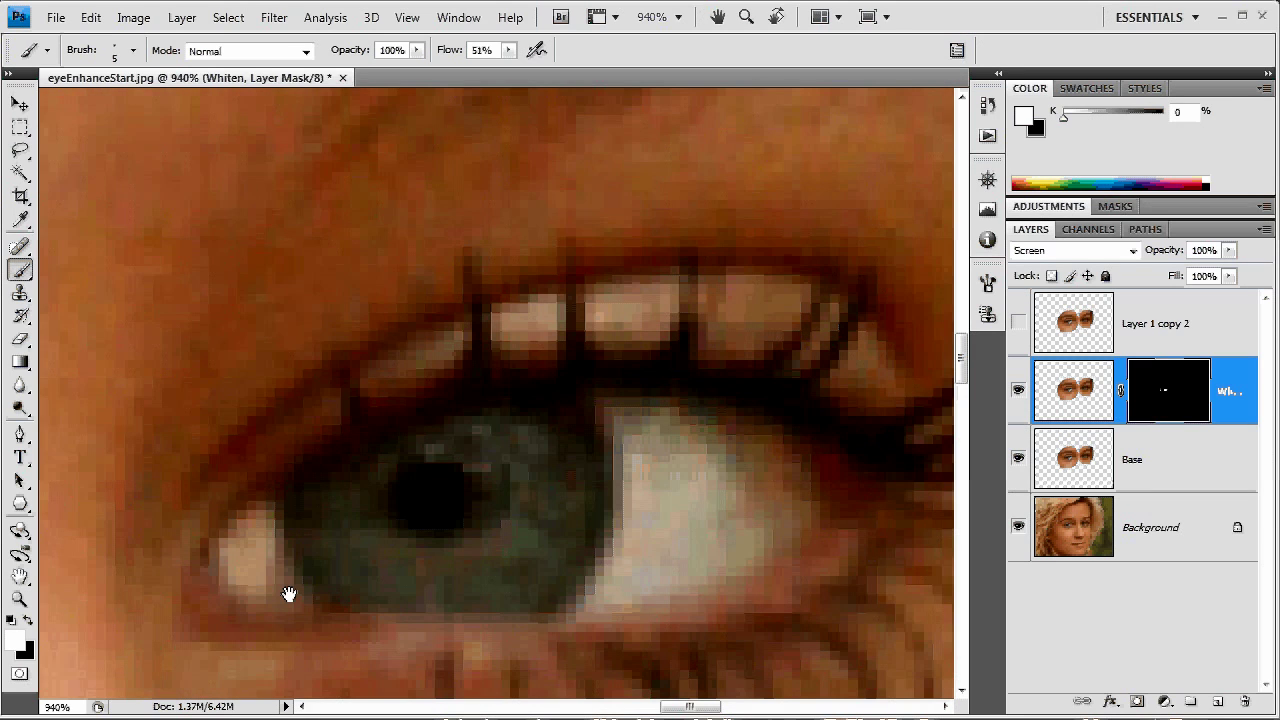
left_click(275, 574)
mouse_move(618, 587)
left_mouse_down()
mouse_move(751, 444)
mouse_move(753, 497)
mouse_move(657, 475)
mouse_move(792, 486)
mouse_move(705, 508)
left_mouse_up()
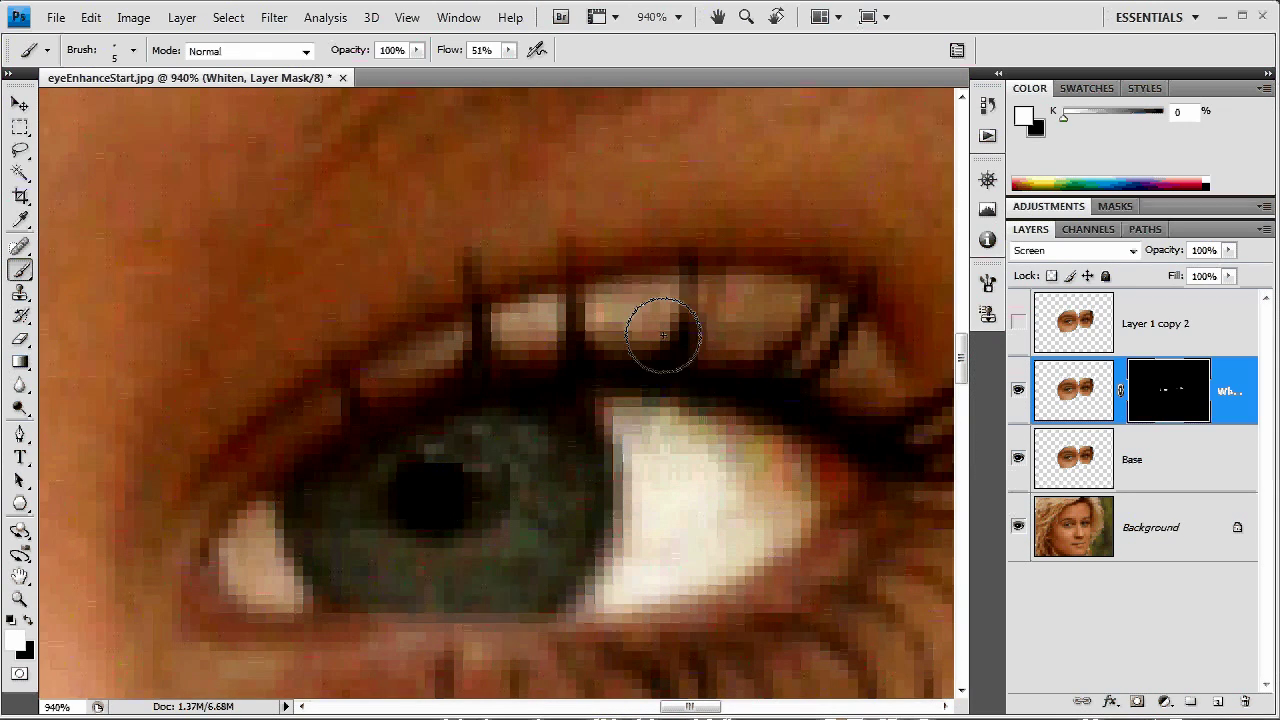
Reduce the Whiten layer's opacity to 61% and toggle its visibility to compare the eyes before and after
key("ctrl+minus")
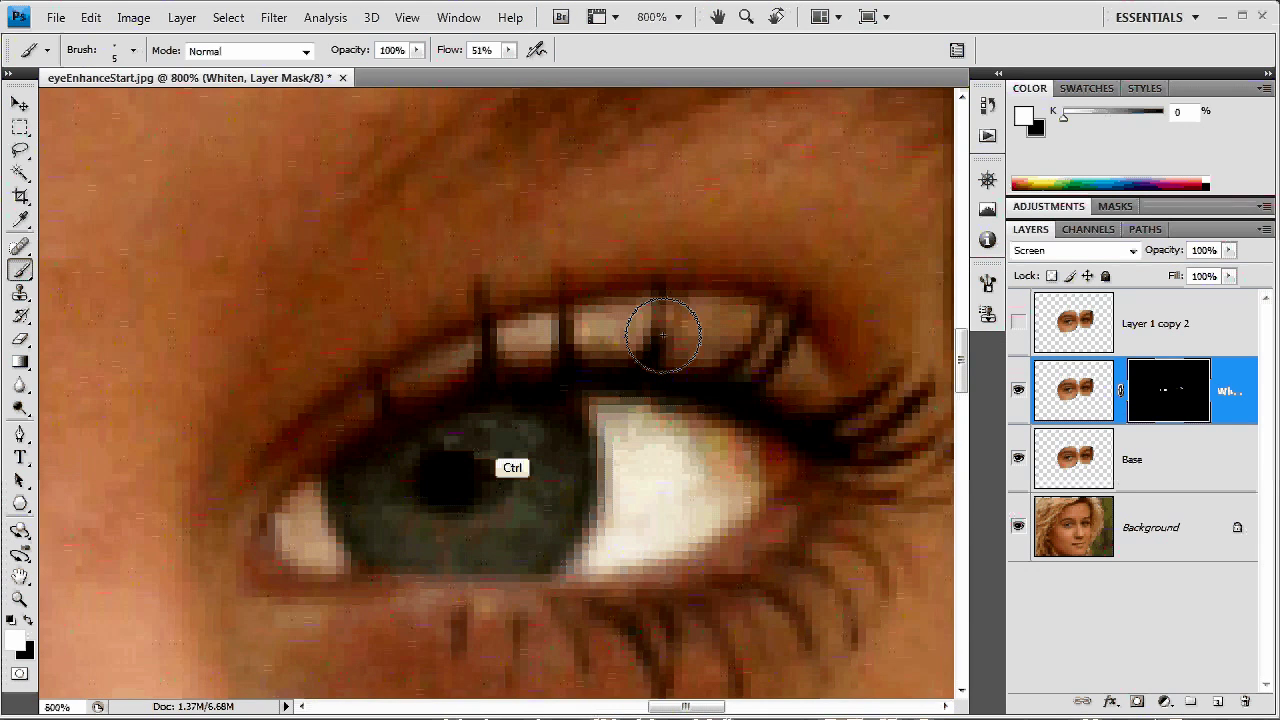
key("ctrl+minus")
key("ctrl+minus")
key("ctrl+minus")
key("ctrl+minus")
key("ctrl+minus")
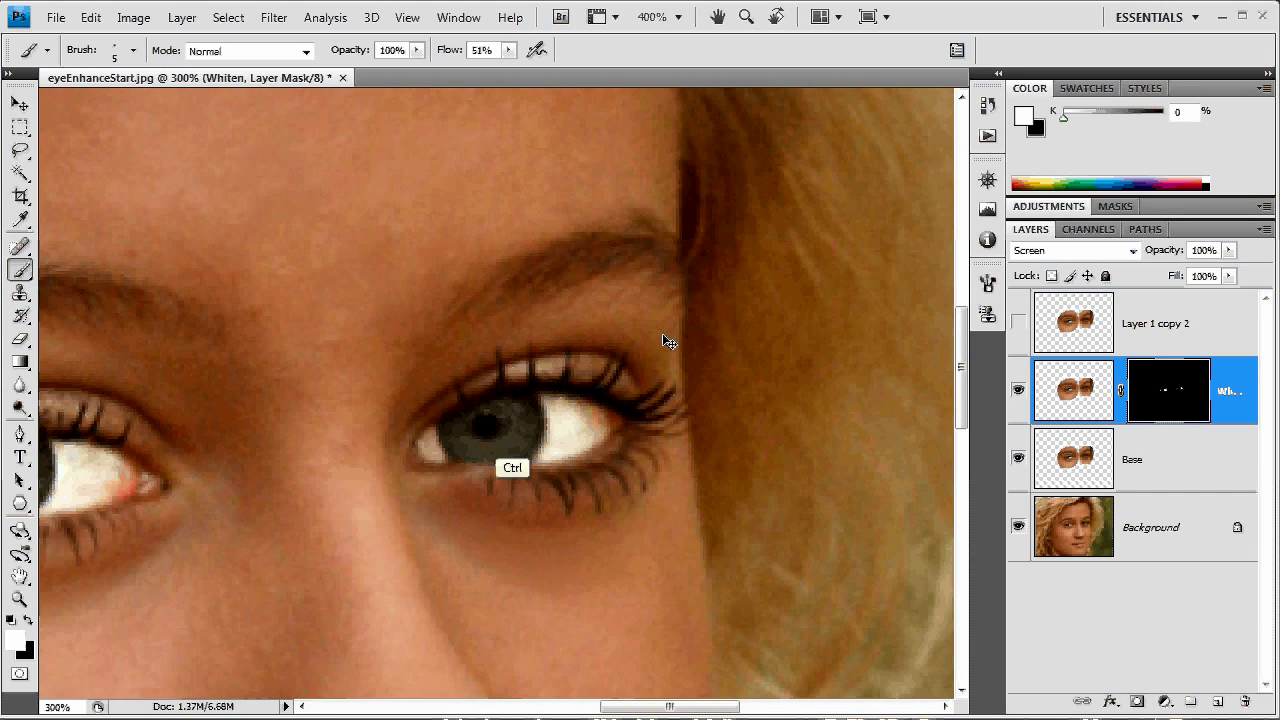
key("ctrl+minus")
key("ctrl+minus")
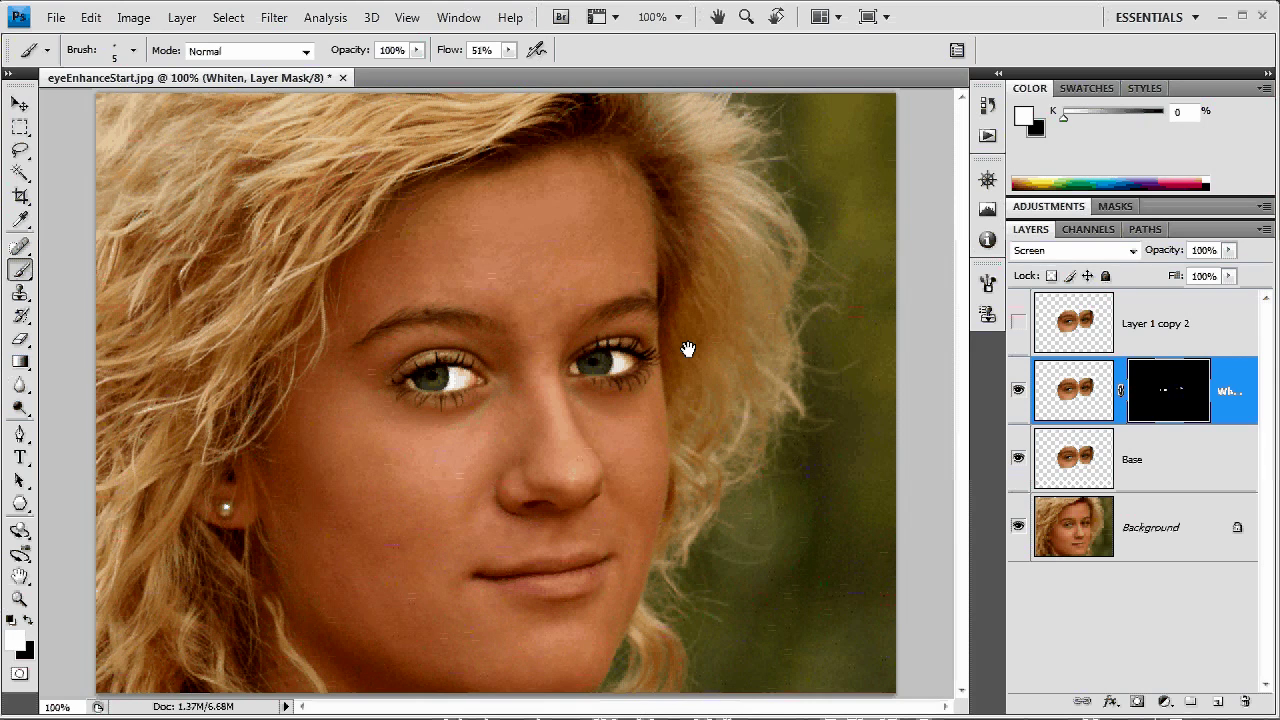
left_click_drag(1171, 250, 1135, 249)
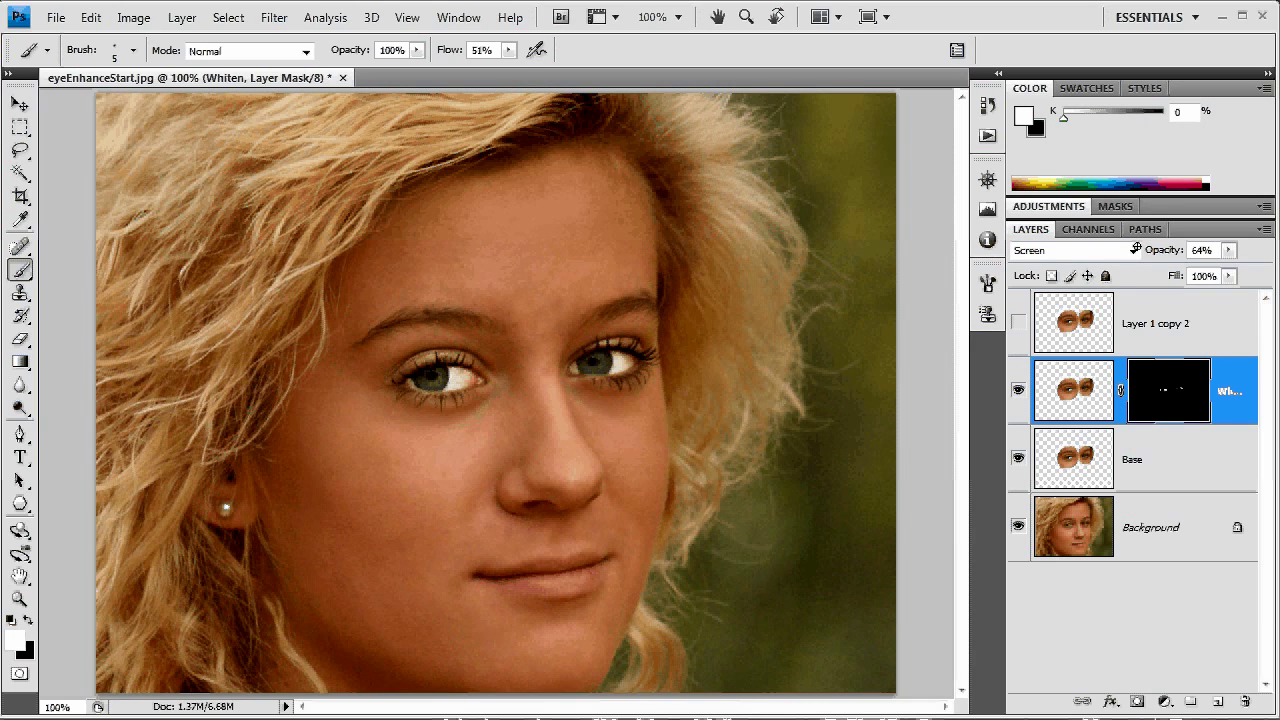
left_click(1019, 390)
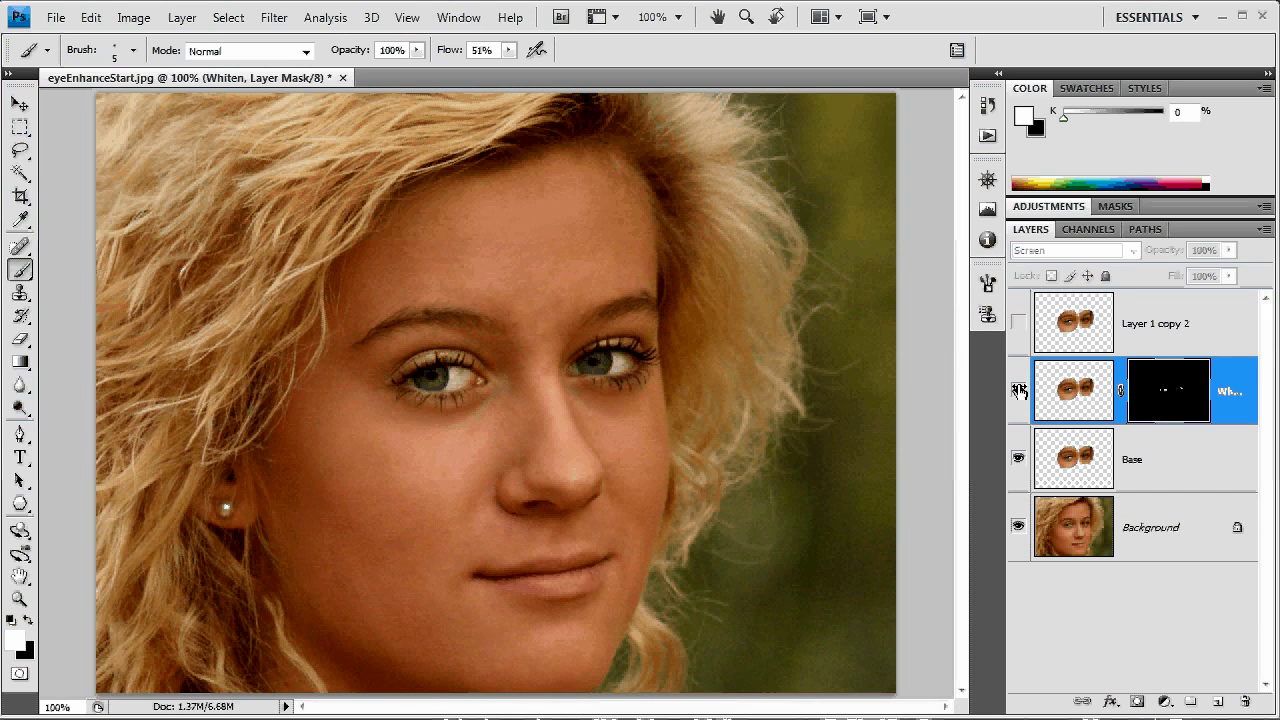
left_click(1019, 390)
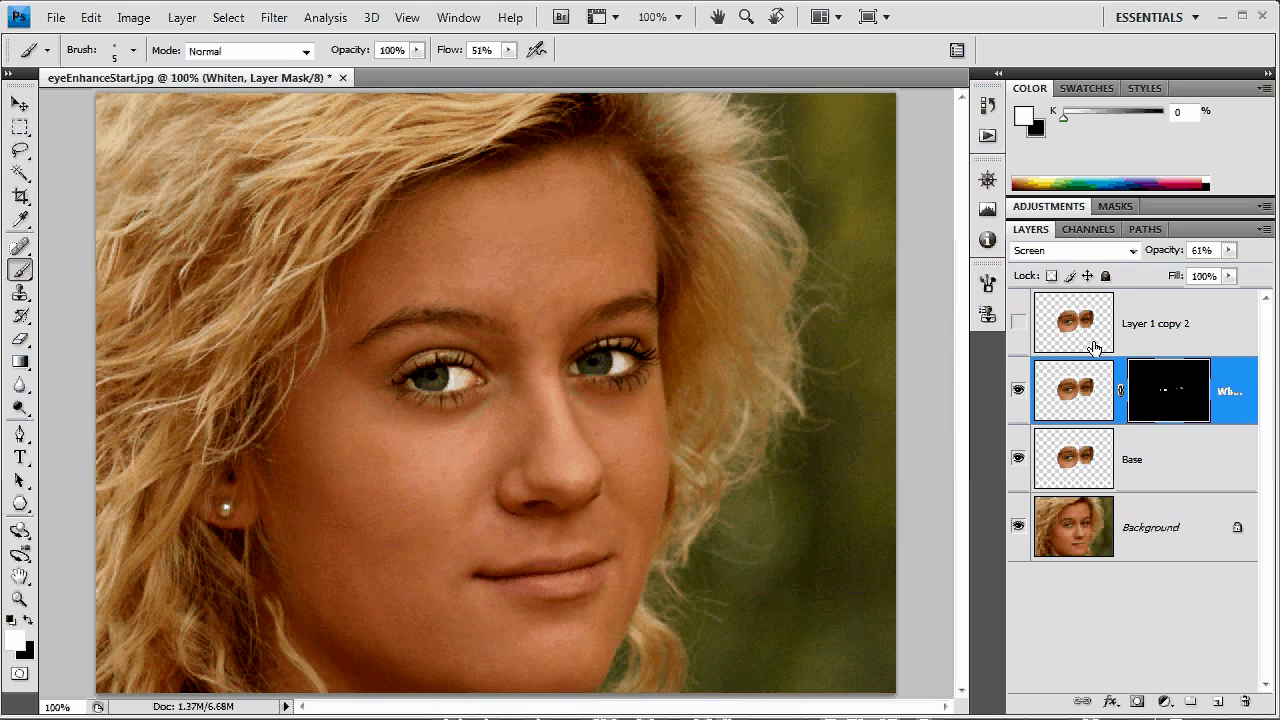
Show Layer 1 copy 2, duplicate it, and hide the duplicate
left_click(1078, 333)
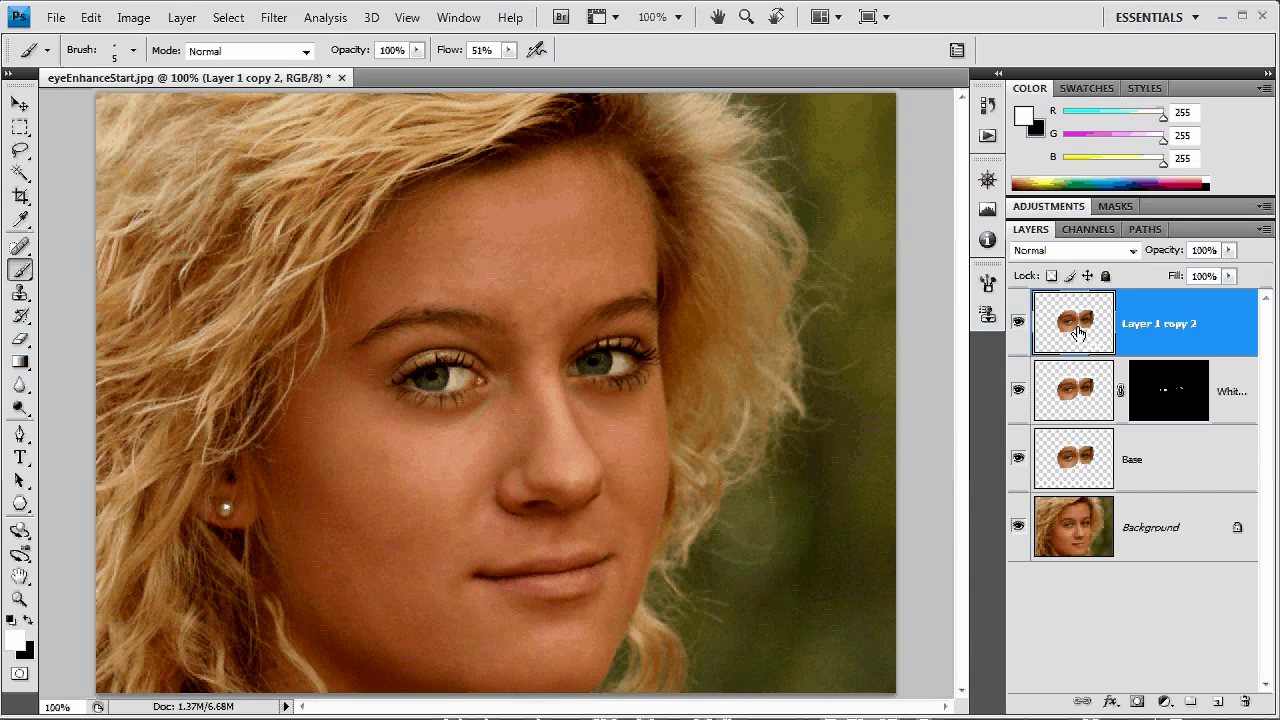
key("ctrl+j")
left_click(1017, 330)
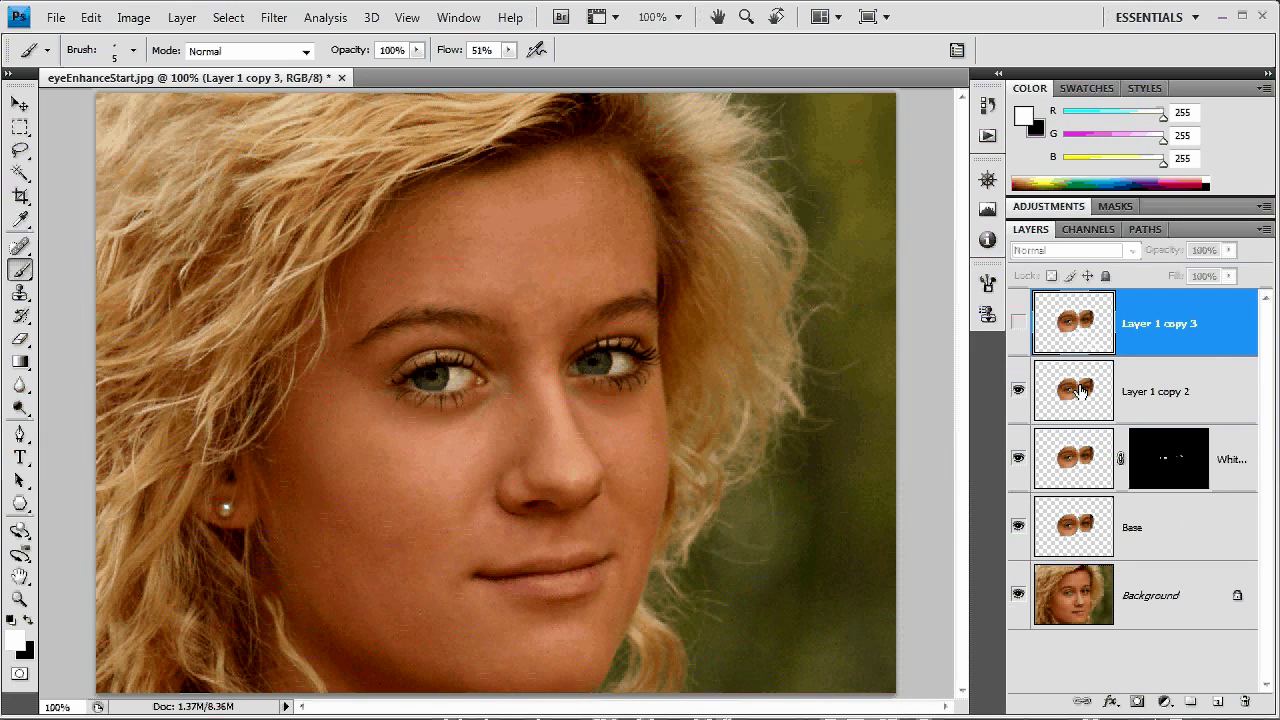
Set the blend mode of Layer 1 copy 2 to Screen and add a black layer mask to it
key("alt+[")
key("alt+[")
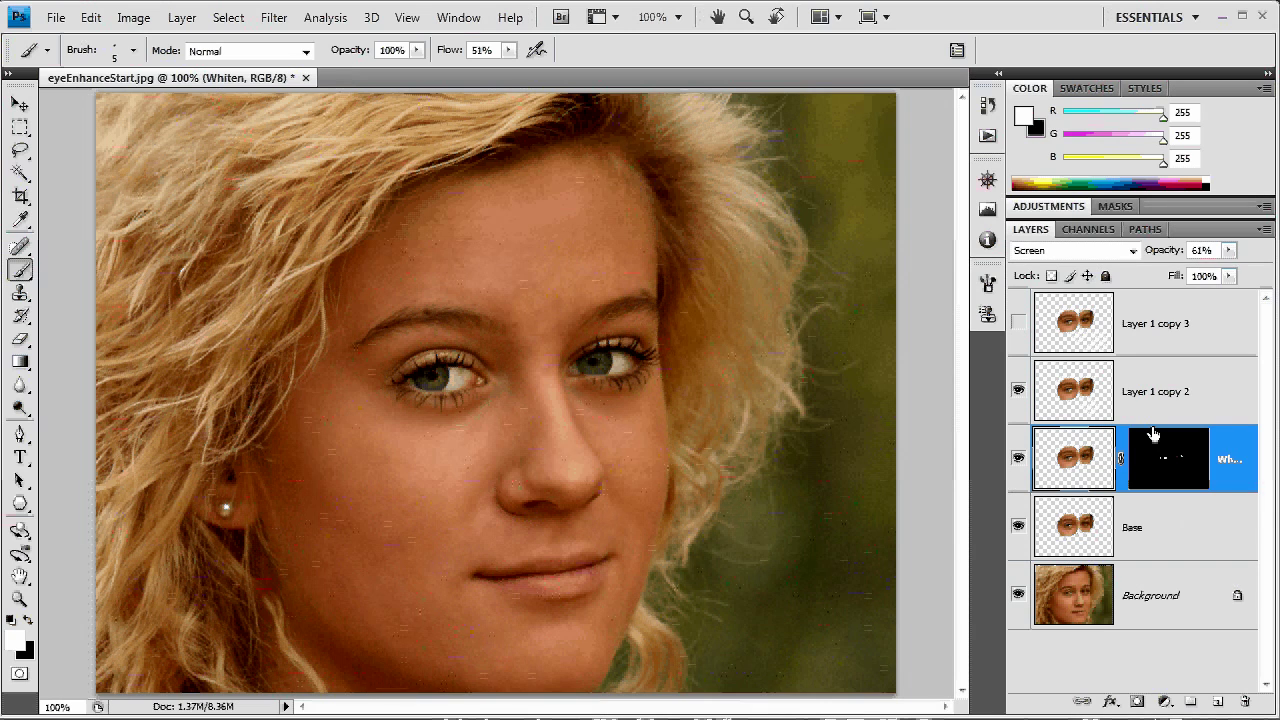
left_click(1047, 394)
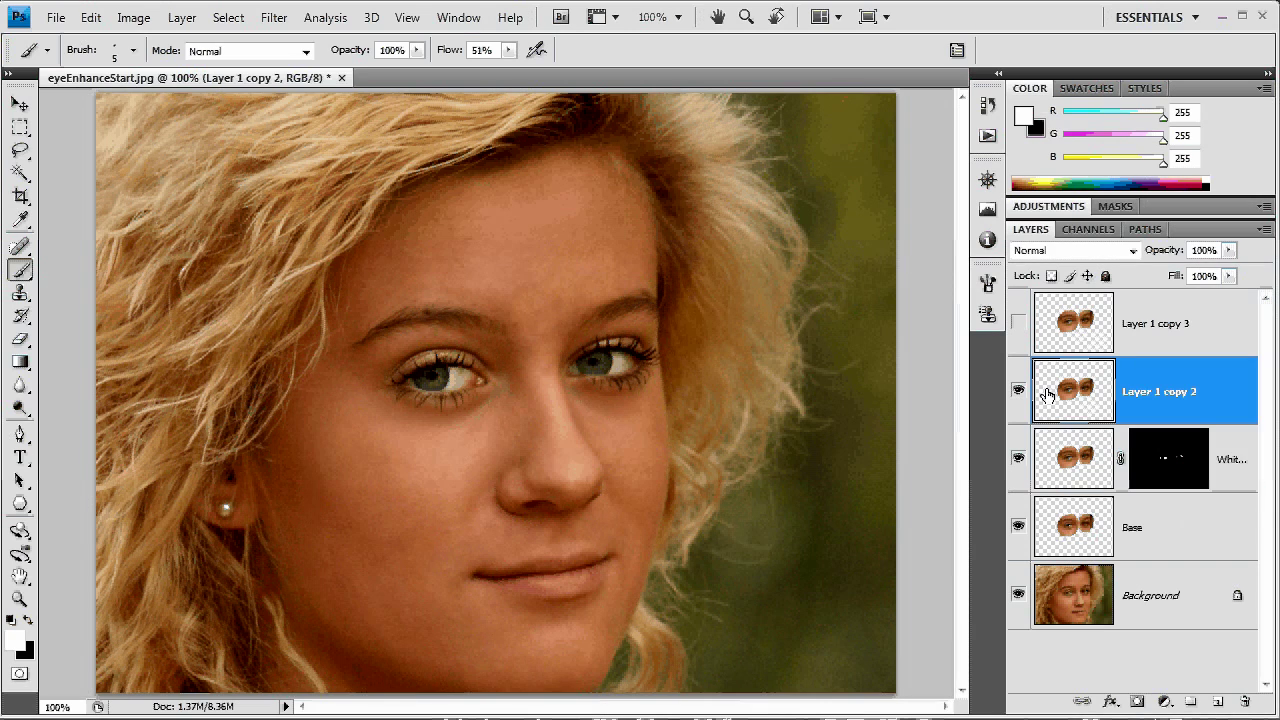
left_click(1133, 250)
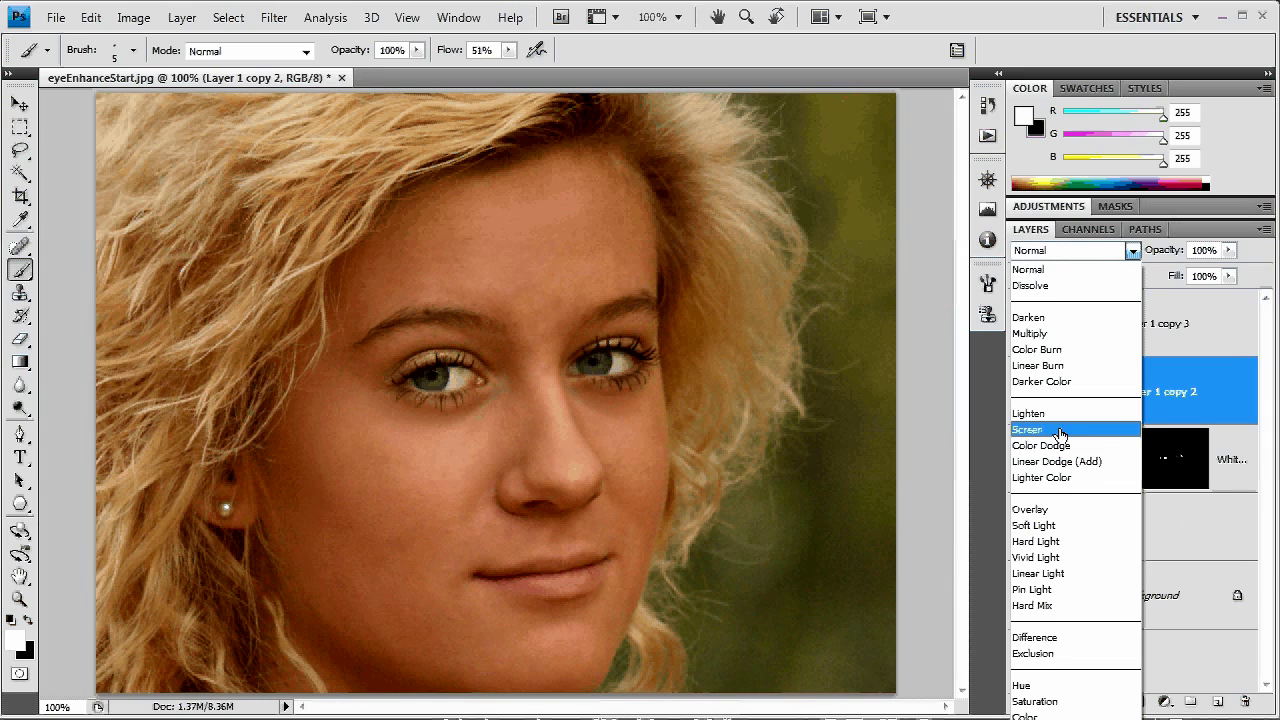
left_click(1060, 430)
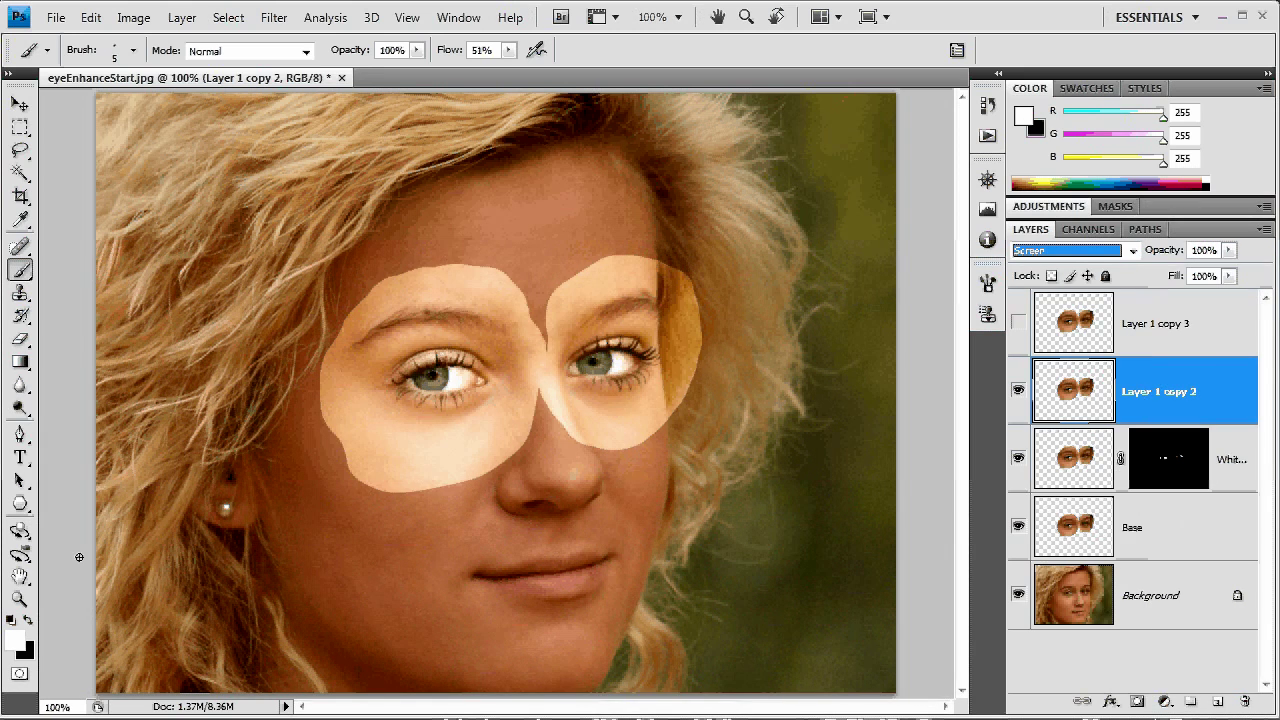
key("z")
left_click_drag(372, 325, 525, 433)
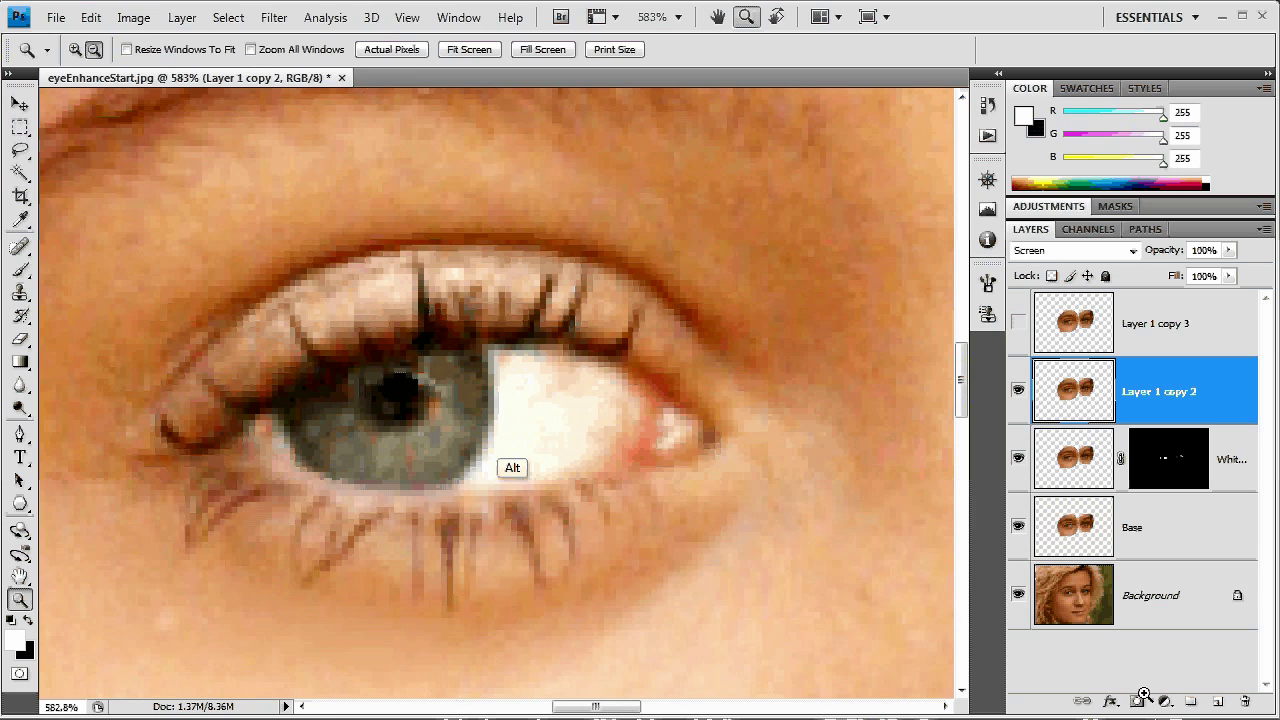
left_click(1139, 699, "alt")
With the 5 px brush at 30% flow, paint white on Layer 1 copy 2's mask over both irises
left_click(21, 269)
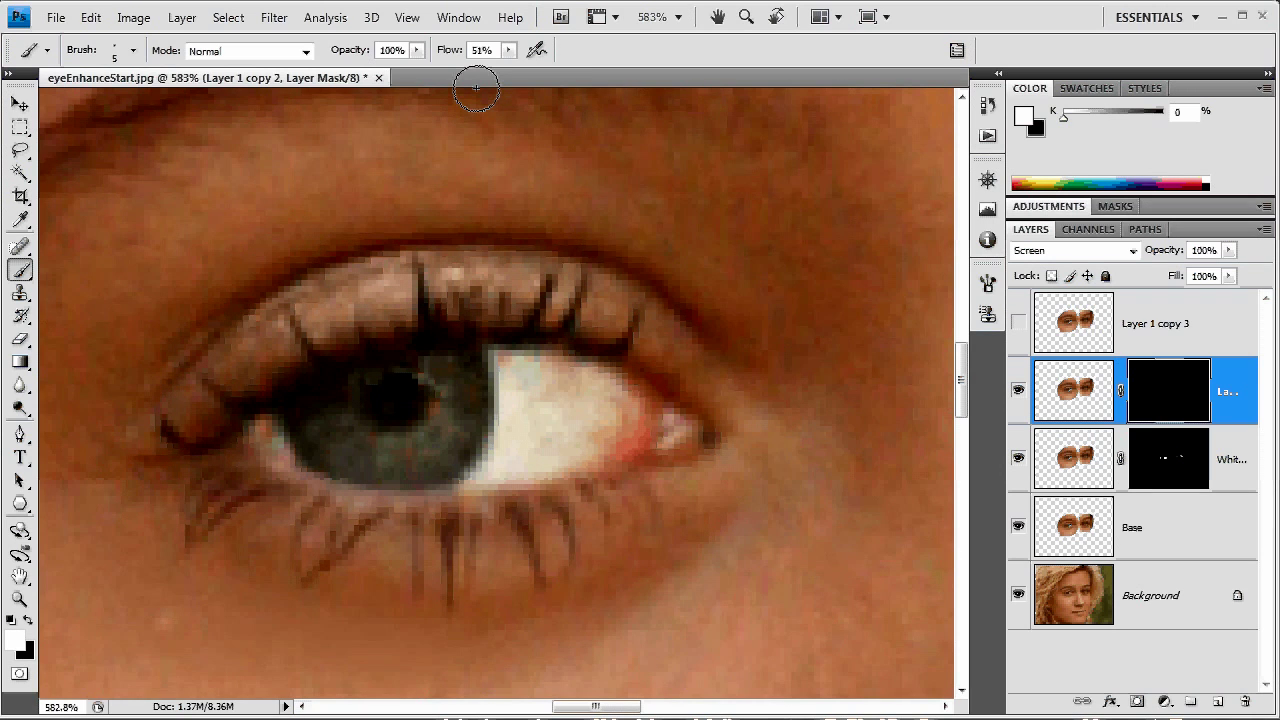
key("shift+3")
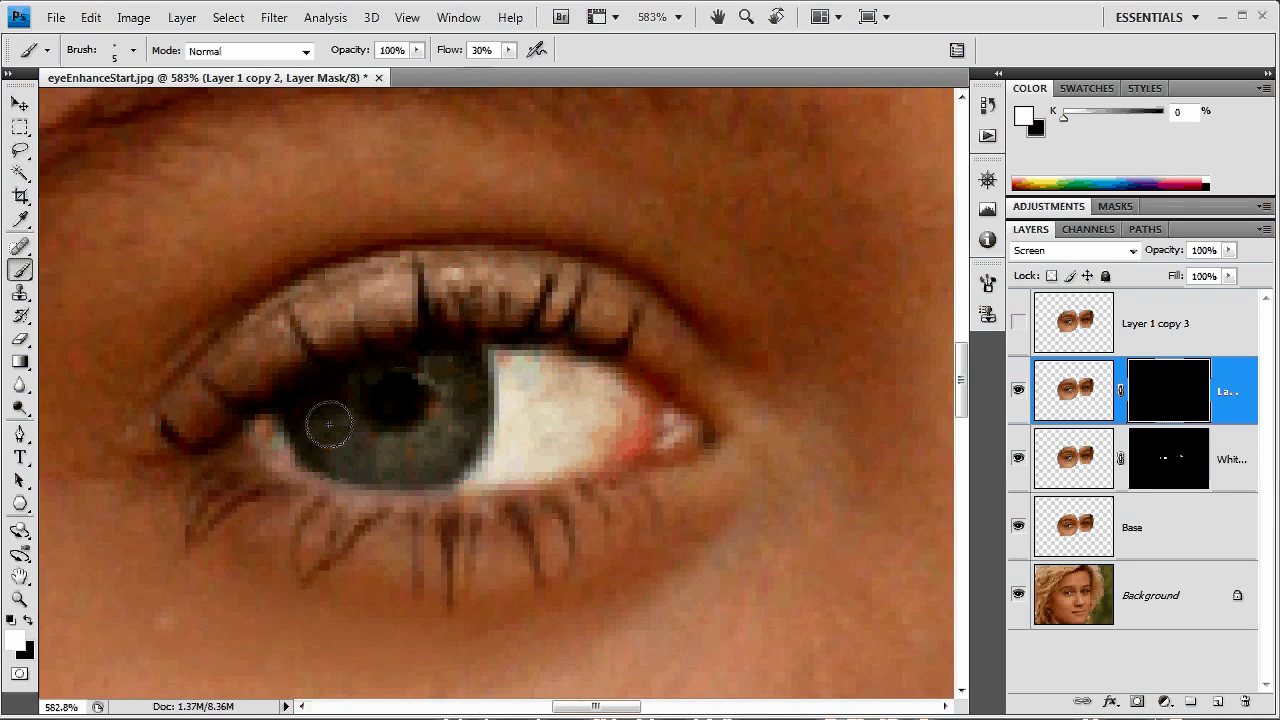
mouse_move(329, 425)
left_mouse_down()
mouse_move(332, 388)
mouse_move(411, 443)
mouse_move(449, 337)
mouse_move(358, 471)
mouse_move(400, 470)
left_mouse_up()
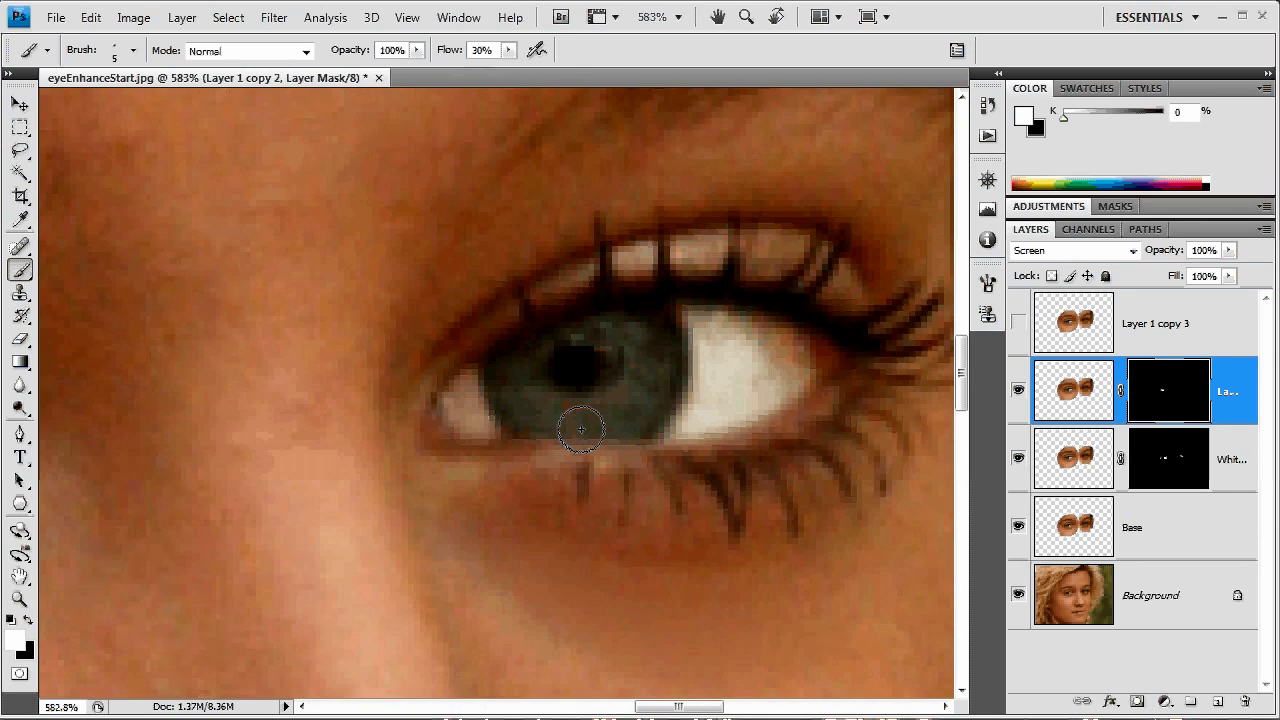
mouse_move(304, 383)
left_mouse_down()
mouse_move(452, 390)
mouse_move(319, 361)
mouse_move(403, 349)
mouse_move(348, 426)
left_mouse_up()
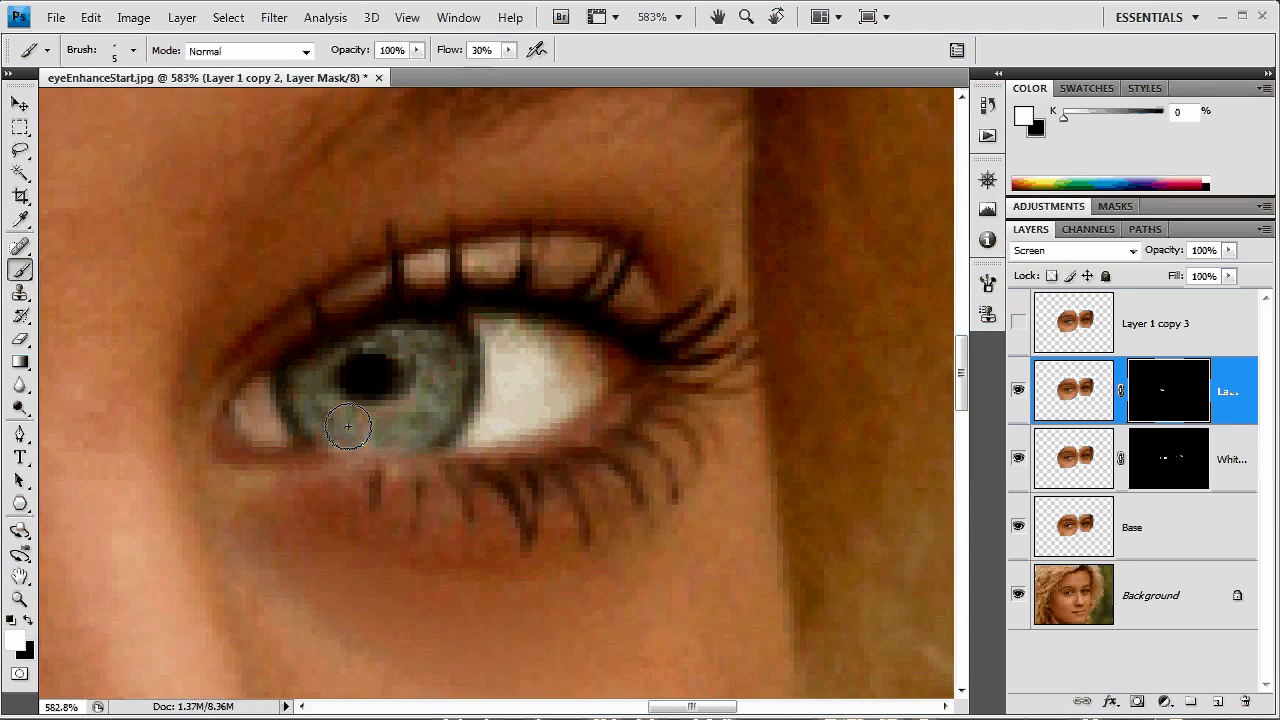
Lower the opacity of Layer 1 copy 2 to soften the brightening of the irises
key("ctrl+minus")
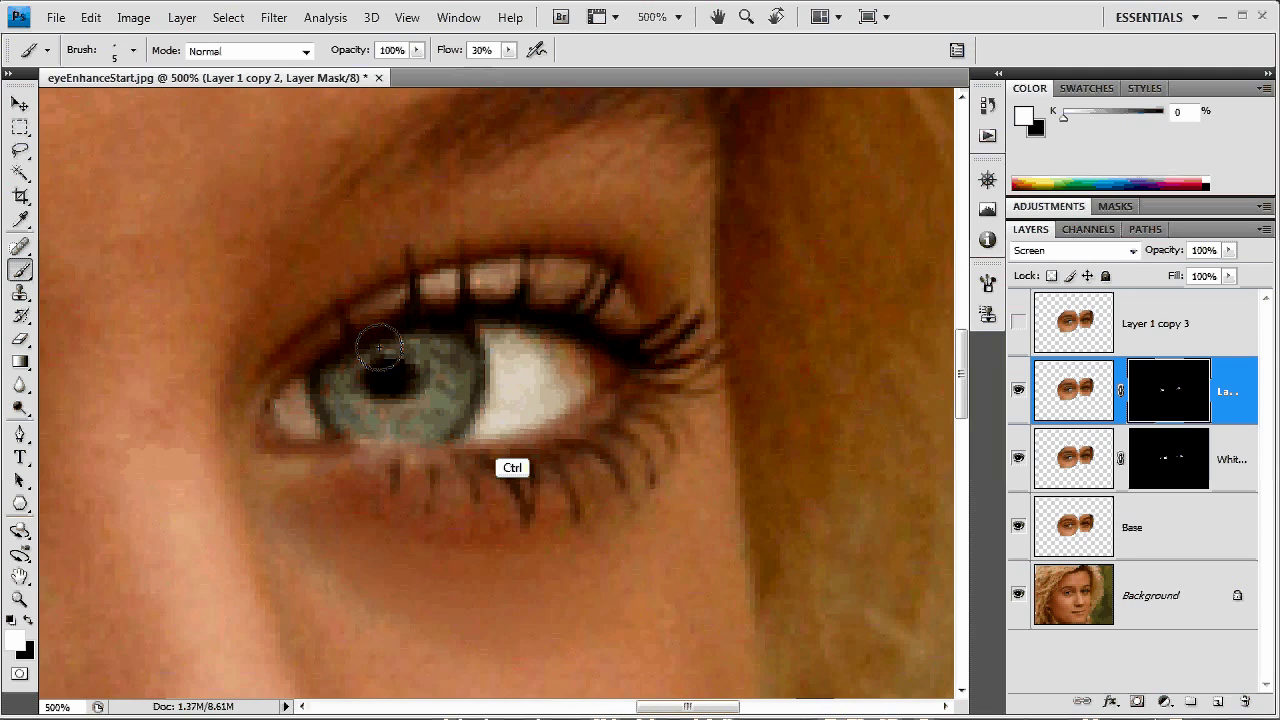
key("ctrl+minus")
key("ctrl+minus")
key("ctrl+minus")
key("ctrl+minus")
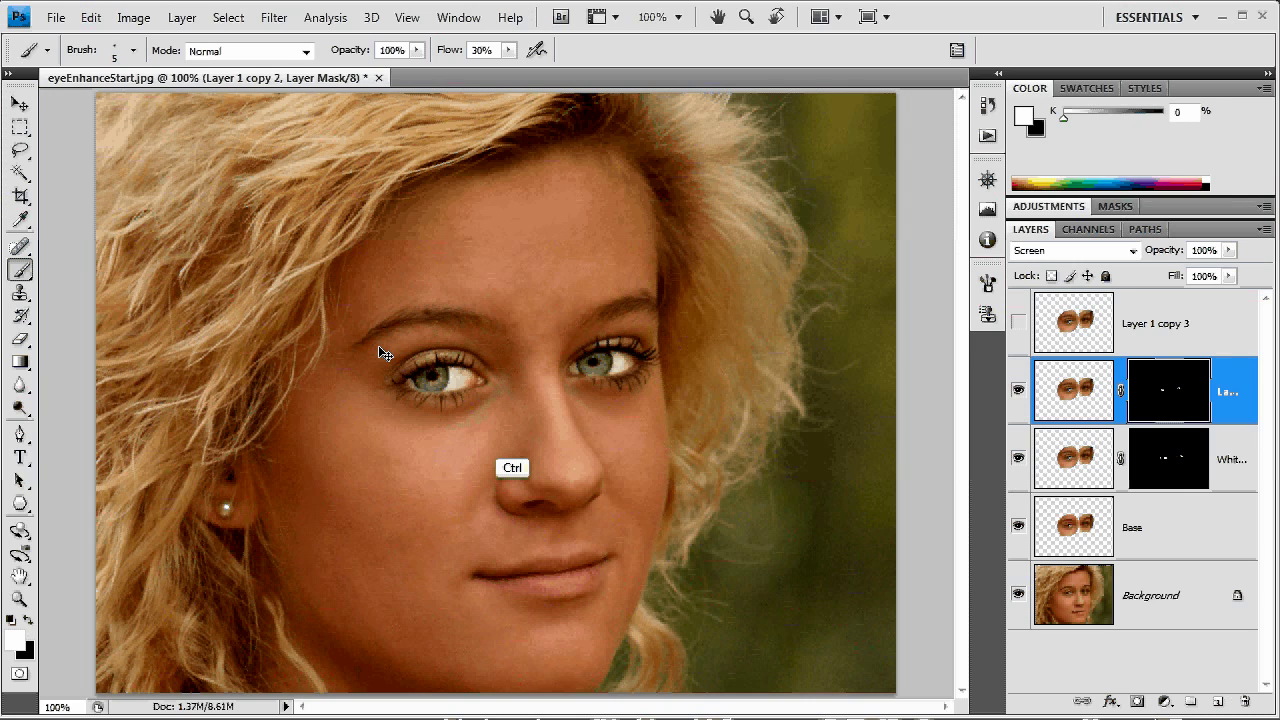
left_click(1073, 390)
left_click_drag(1176, 251, 1134, 252)
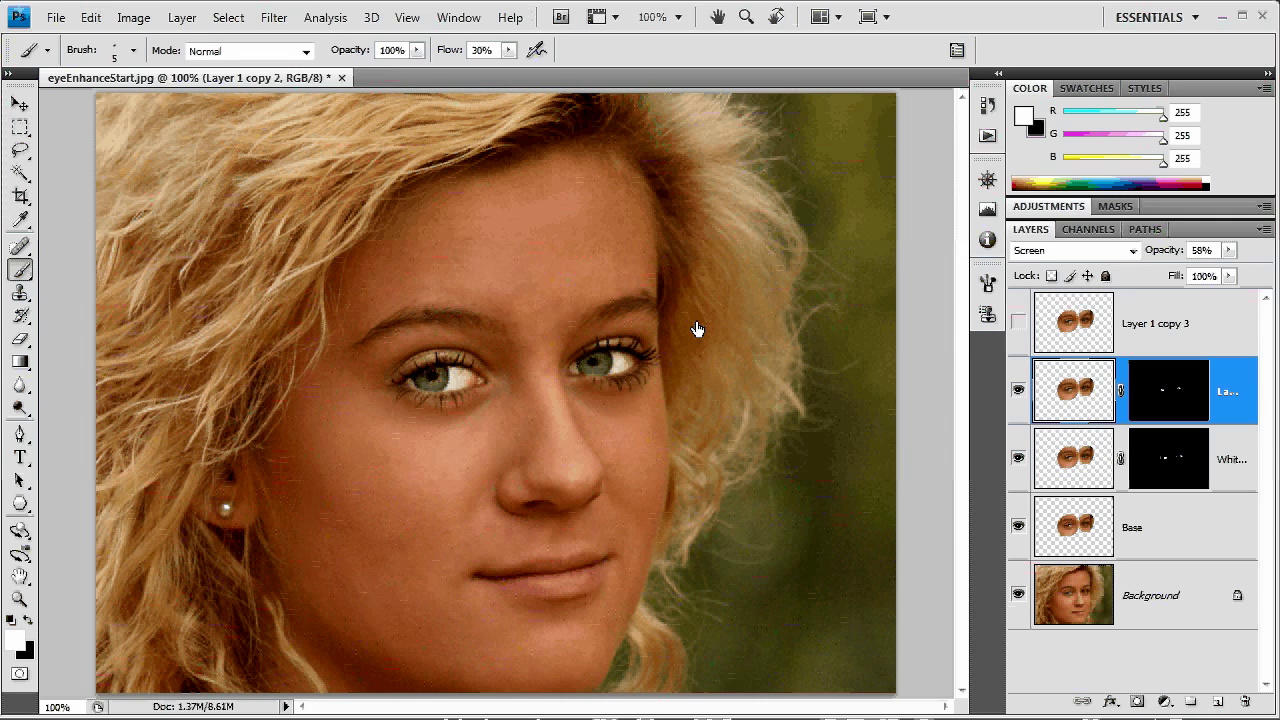
left_click_drag(1190, 251, 1174, 251)
Duplicate Layer 1 copy 3 as a hidden spare, and give Layer 1 copy 3 Multiply blending with a black mask
left_click(1042, 325)
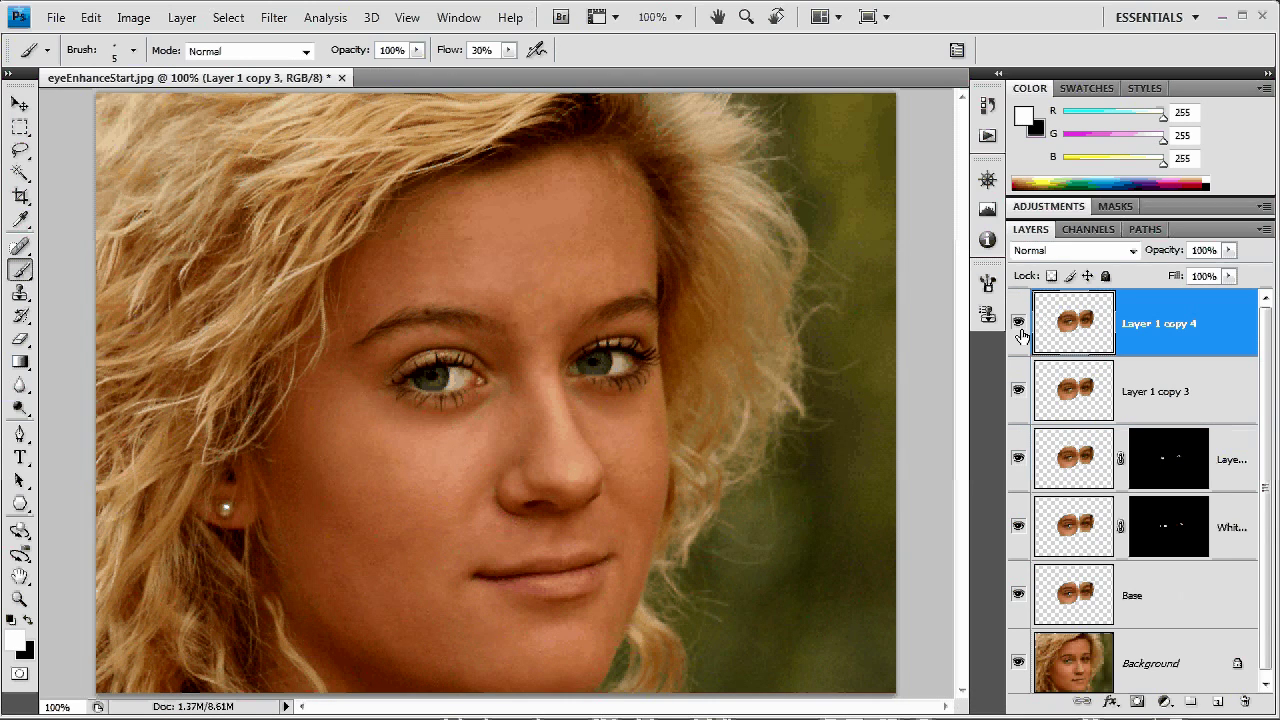
left_click(1019, 323)
left_click(1075, 391)
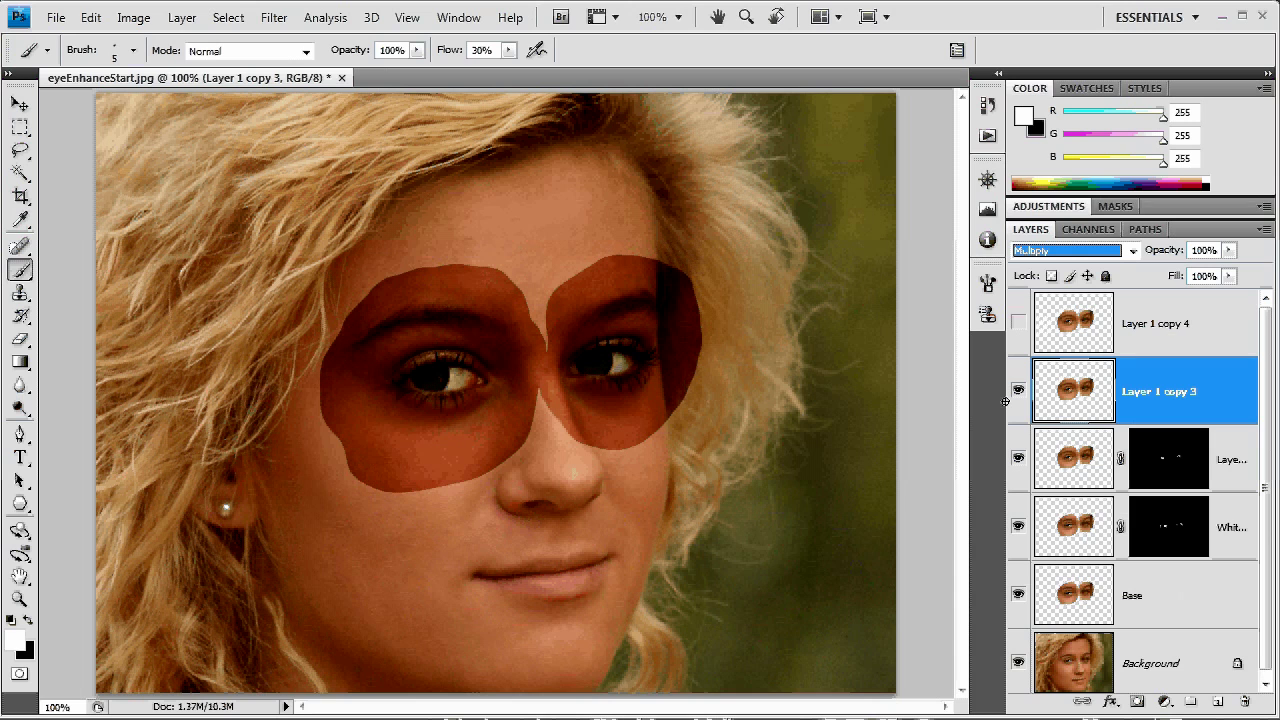
left_click(1136, 701, "alt")
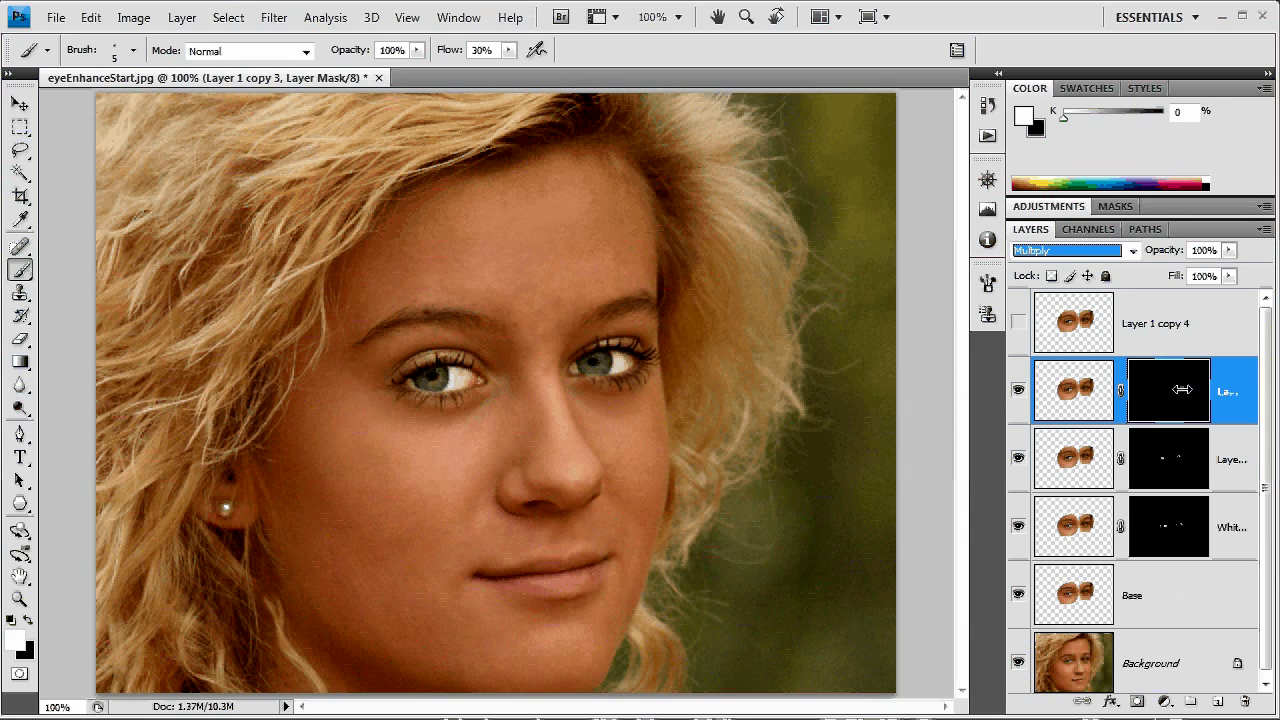
With a small brush at 30% flow, paint white on Layer 1 copy 3's mask over the pupils and iris rims
left_click(450, 381, "ctrl")
left_click(450, 381, "ctrl")
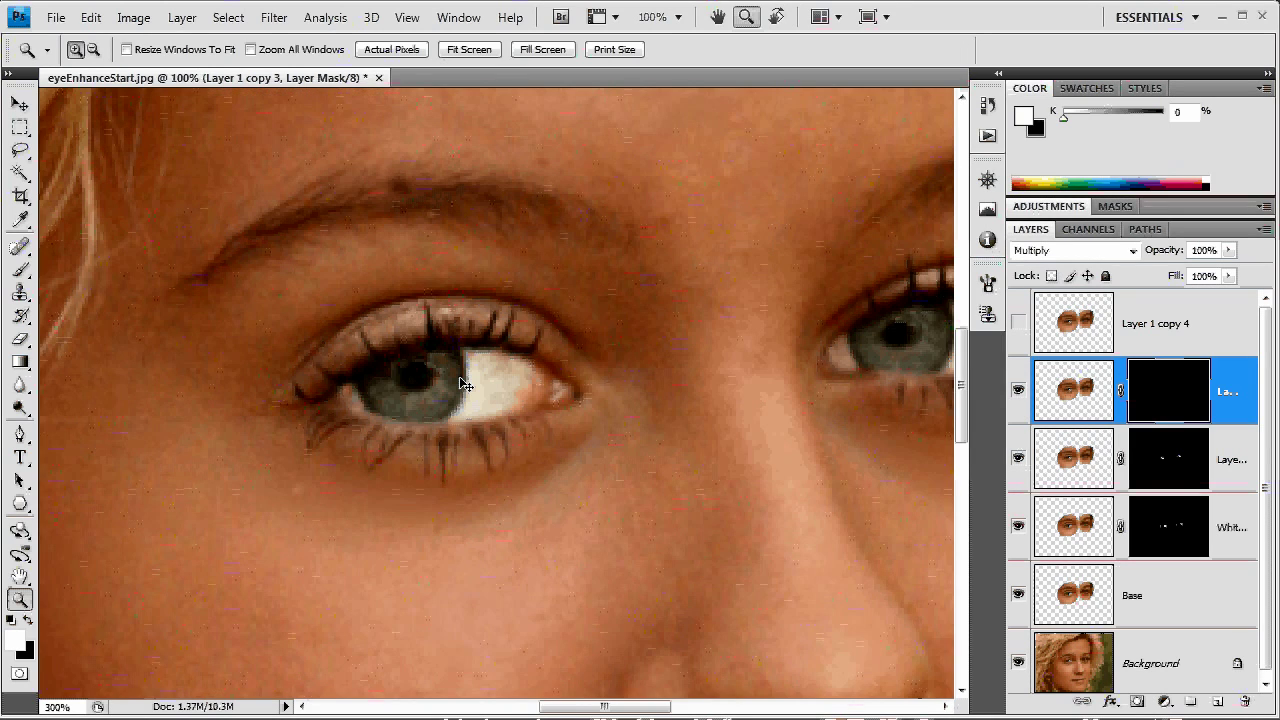
left_click(459, 378, "ctrl")
left_click(459, 378, "ctrl")
left_click(459, 378, "ctrl")
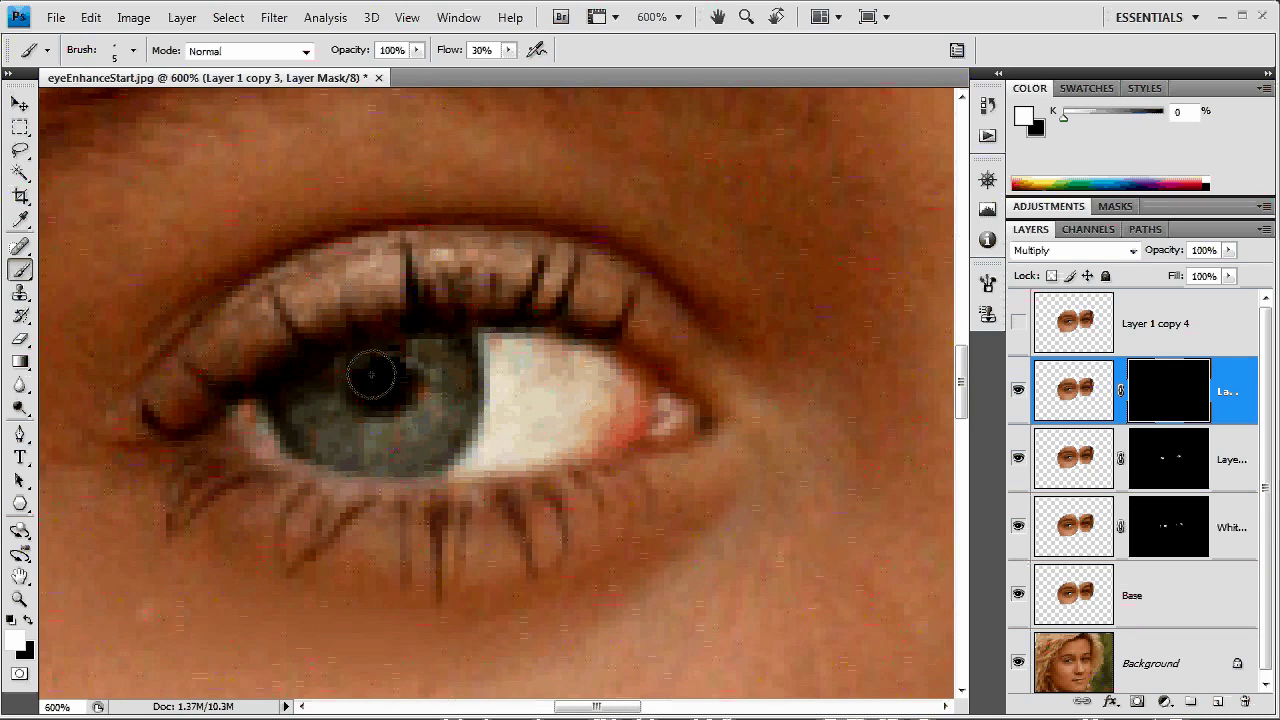
left_click_drag(371, 374, 406, 410)
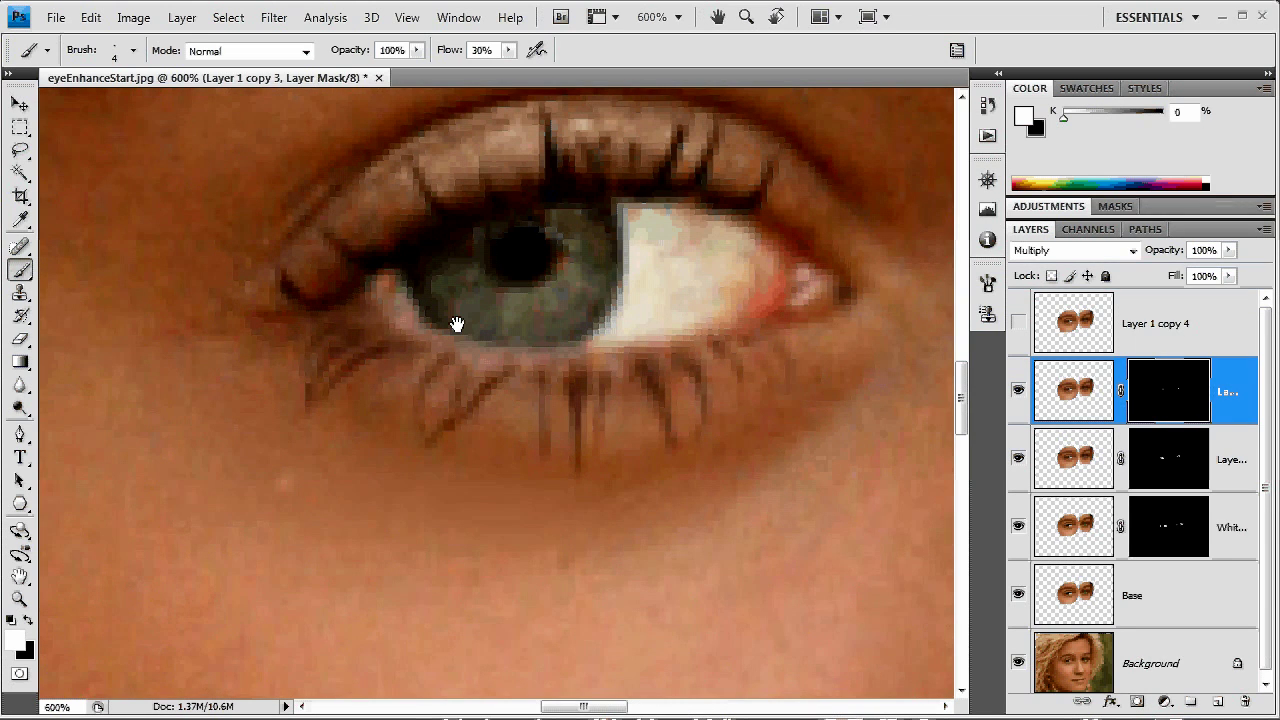
With a 1 px brush at 18% flow, paint white on Layer 1 copy 3's mask along the left eye's lower lid line and upper lashes
key("[")
key("[")
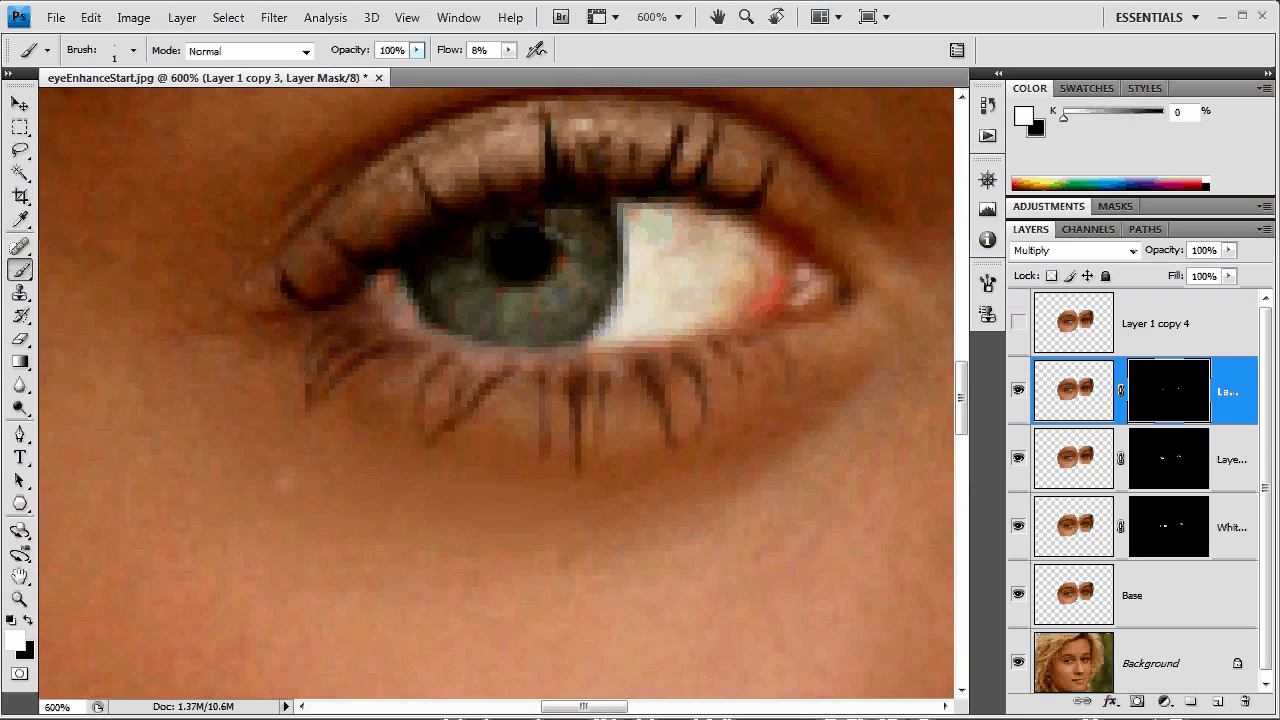
key("shift+1")
key("shift+3")
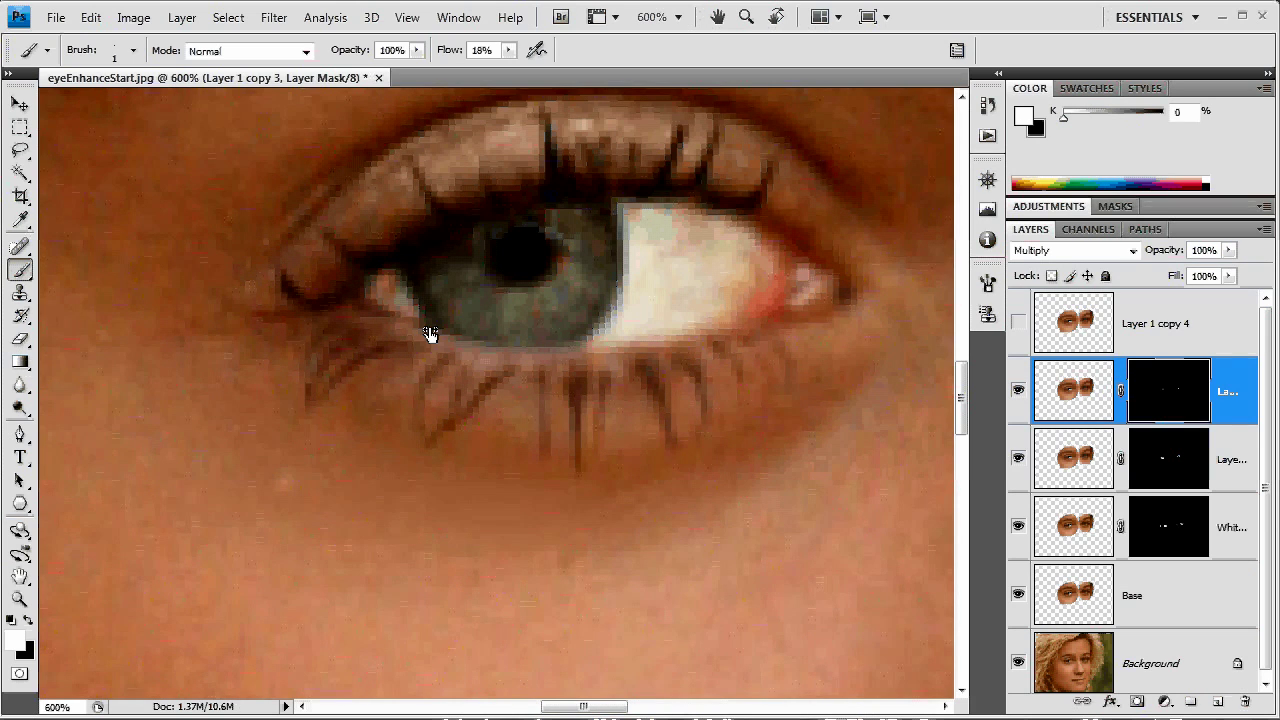
mouse_move(430, 333)
left_mouse_down()
mouse_move(652, 340)
mouse_move(848, 294)
mouse_move(838, 304)
left_mouse_up()
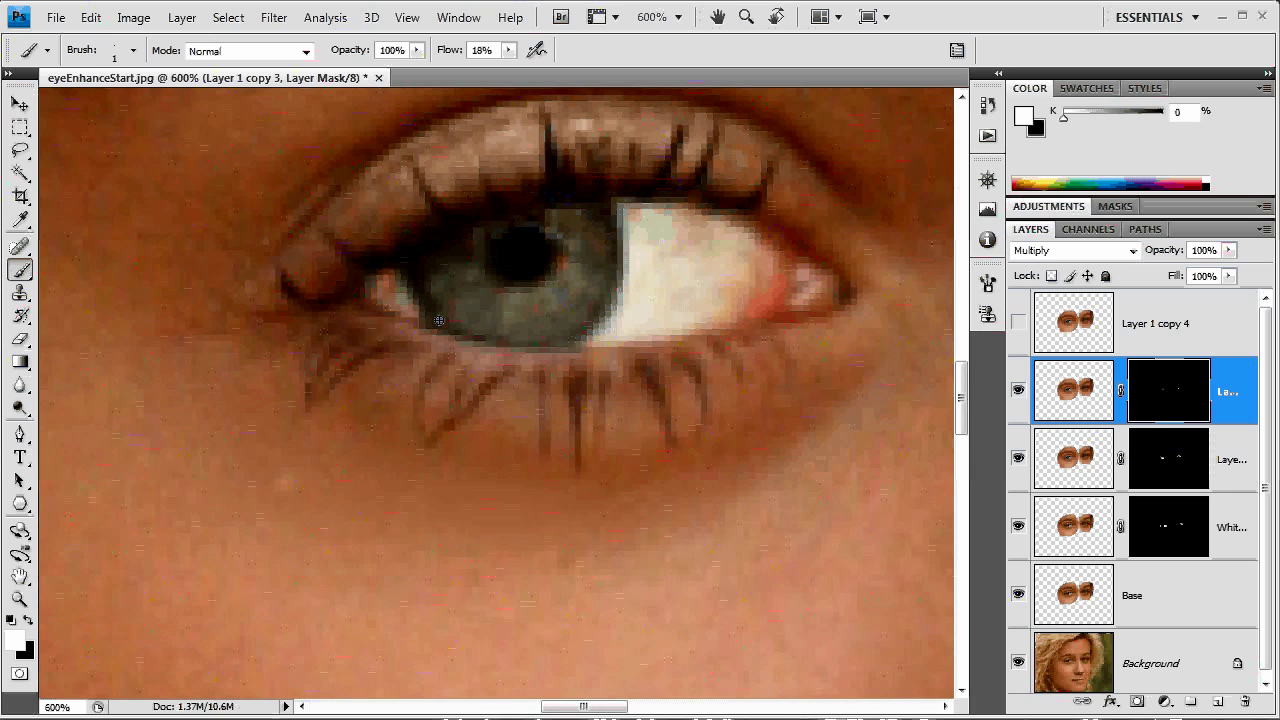
mouse_move(439, 320)
left_mouse_down()
mouse_move(608, 304)
mouse_move(560, 322)
left_mouse_up()
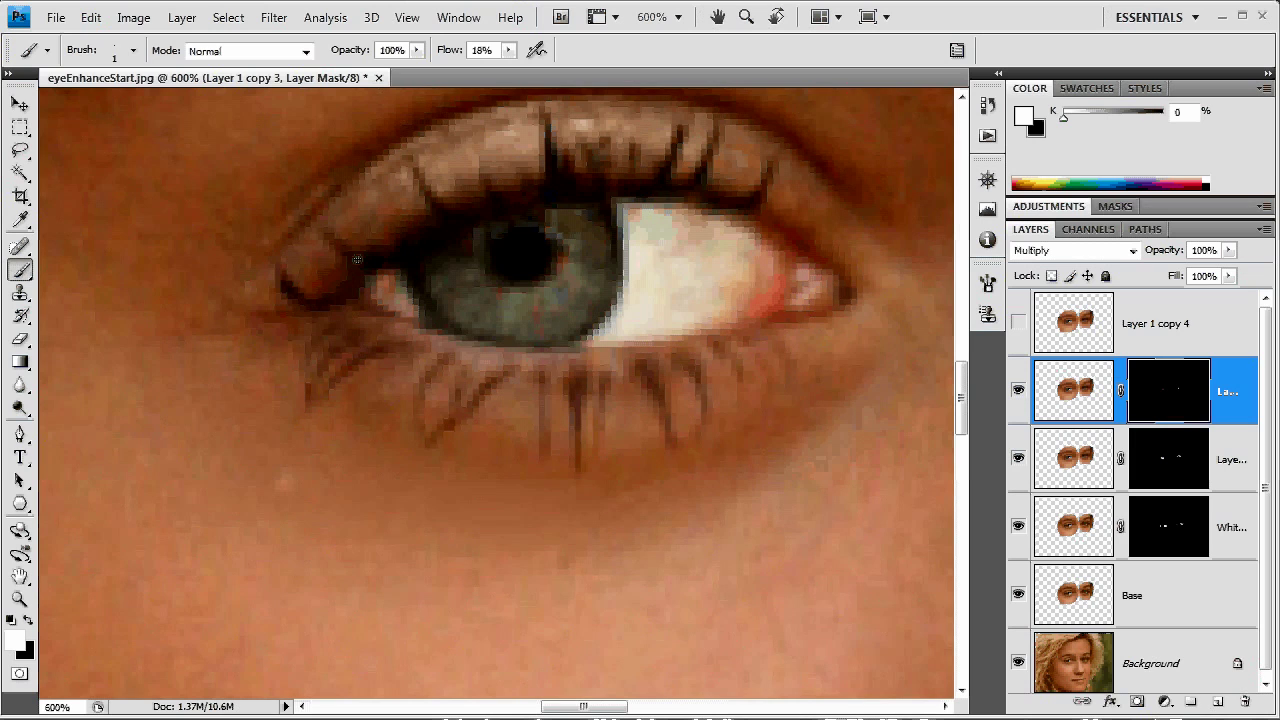
key("ctrl+i")
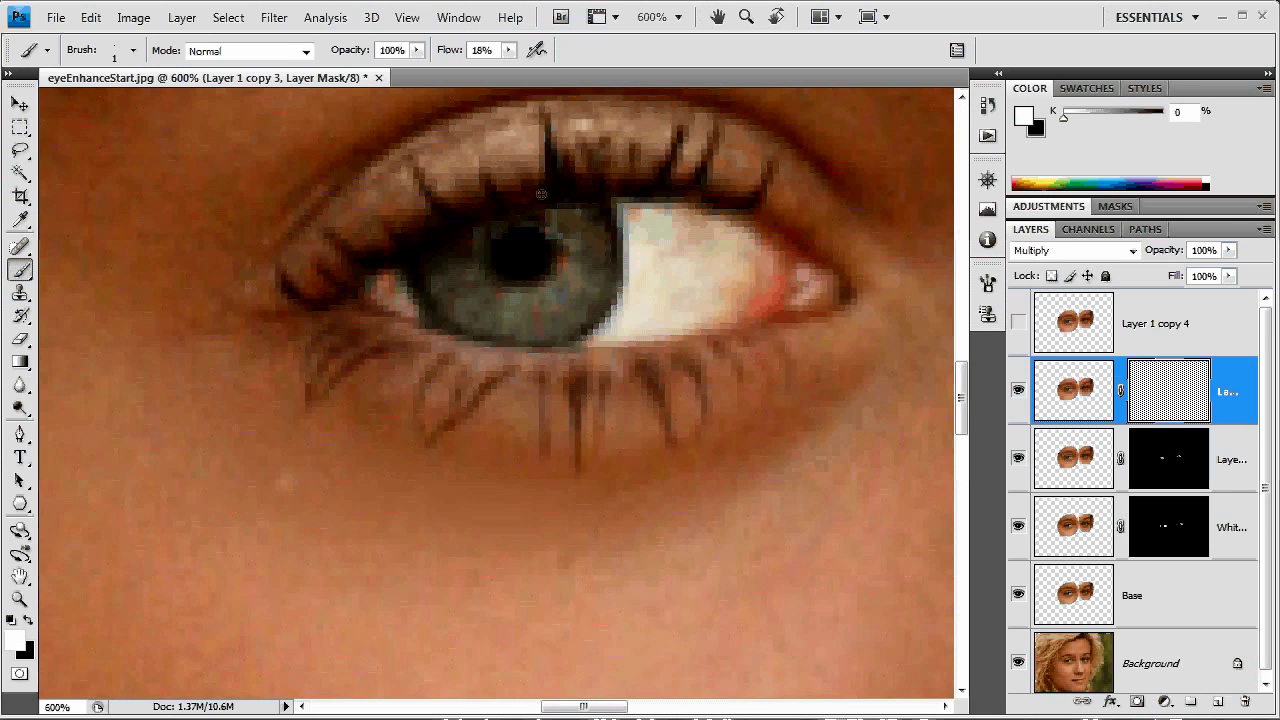
mouse_move(590, 158)
left_mouse_down()
mouse_move(675, 144)
mouse_move(758, 196)
left_mouse_up()
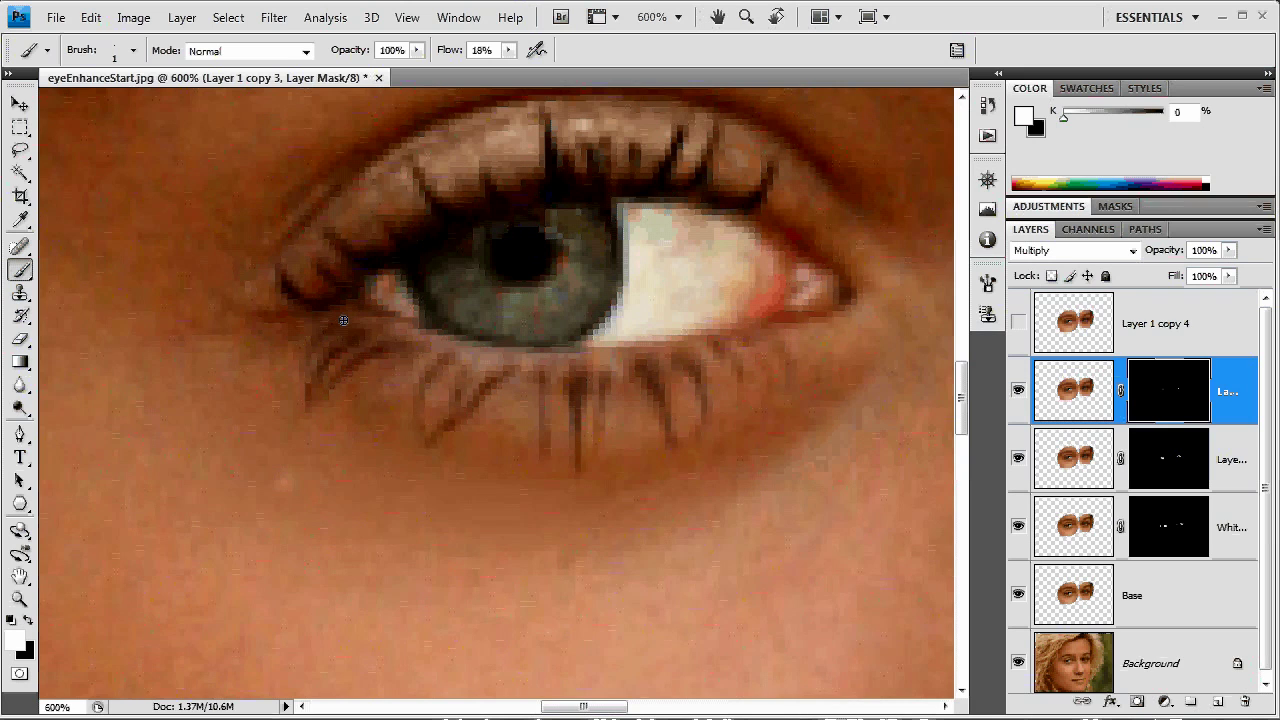
Darken the left eye's lower lashes by painting thin white strokes on Layer 1 copy 3's mask
left_click_drag(343, 320, 416, 420)
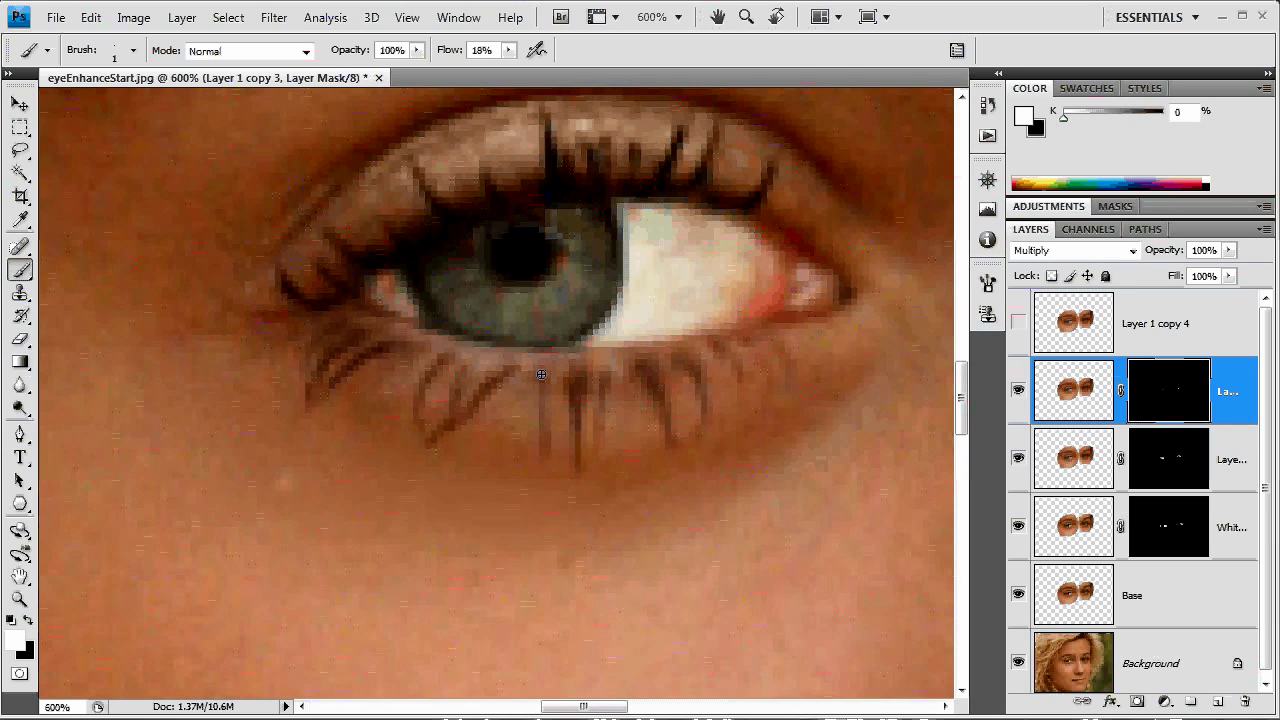
left_click_drag(584, 407, 584, 447)
left_click_drag(594, 425, 604, 449)
left_click_drag(621, 372, 632, 406)
left_click_drag(750, 377, 755, 396)
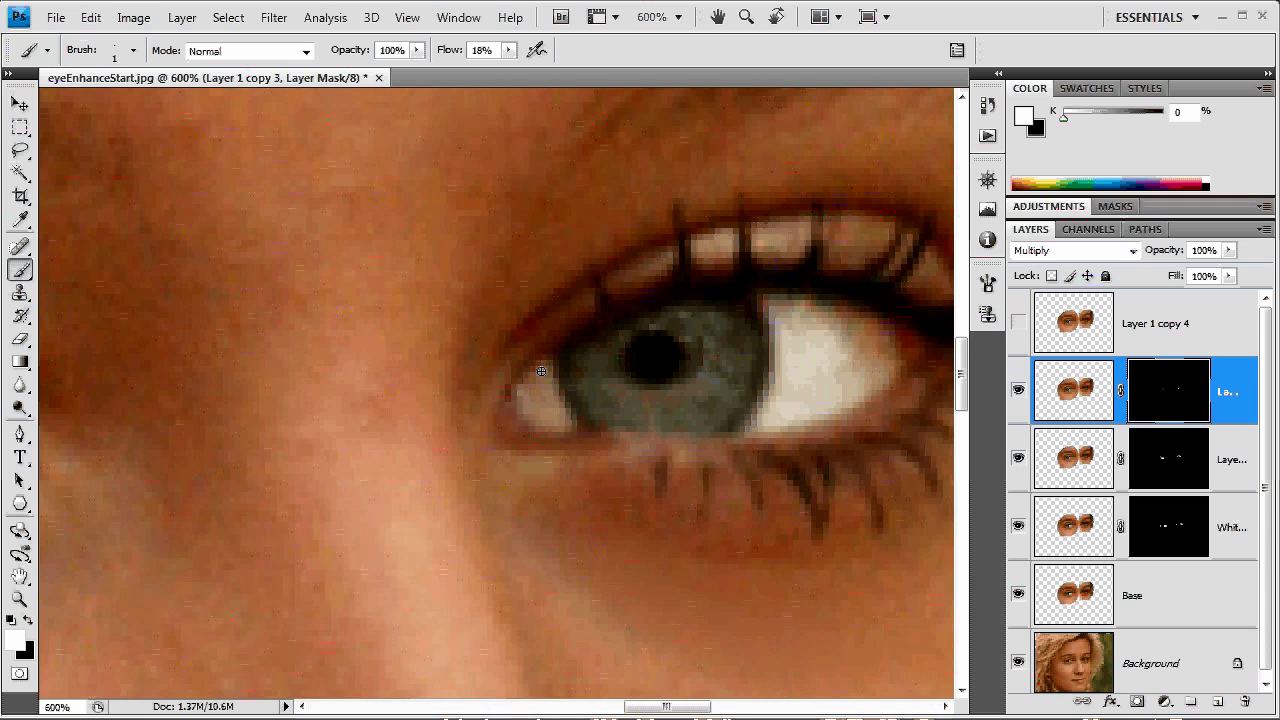
Paint white on Layer 1 copy 3's mask over the right eye's lid line, iris rim and lower lashes
left_click_drag(541, 371, 367, 361)
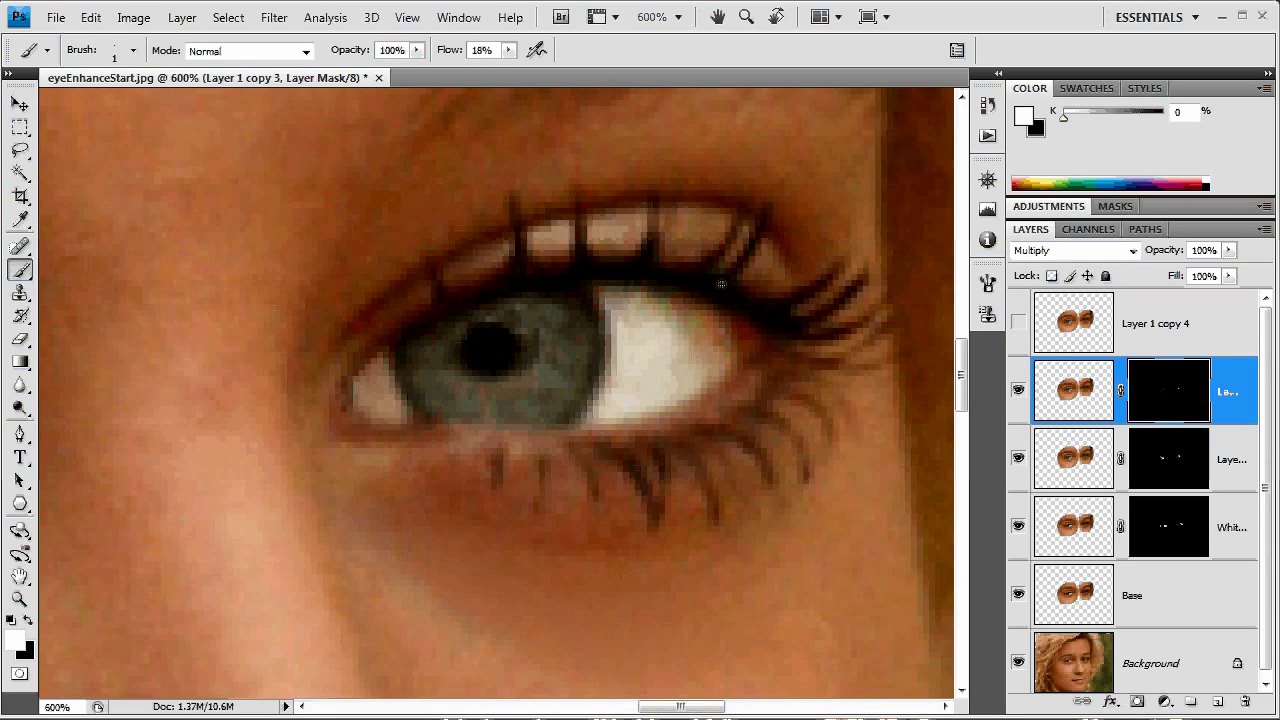
mouse_move(748, 358)
left_mouse_down()
mouse_move(709, 393)
mouse_move(602, 425)
left_mouse_up()
left_click_drag(381, 429, 575, 428)
left_click_drag(726, 384, 550, 428)
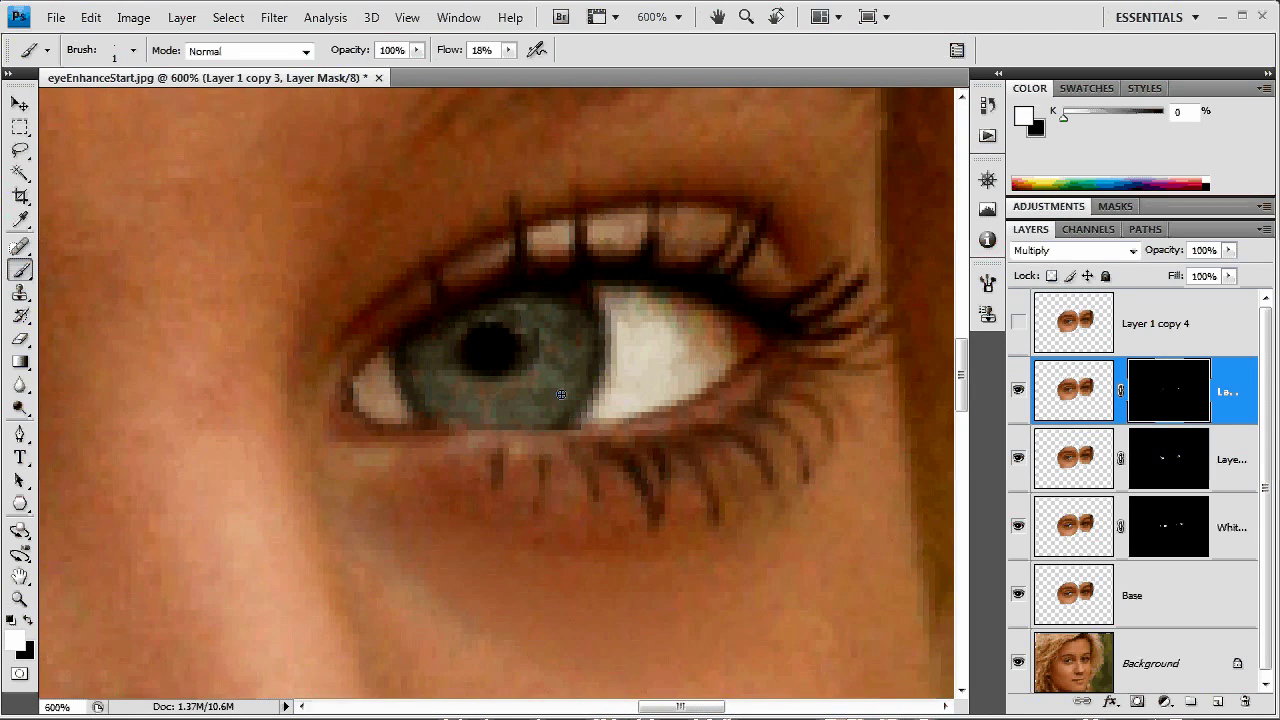
mouse_move(405, 367)
left_mouse_down()
mouse_move(398, 410)
mouse_move(544, 422)
mouse_move(591, 302)
mouse_move(595, 316)
left_mouse_up()
left_click_drag(448, 423, 516, 428)
mouse_move(366, 449)
left_mouse_down()
mouse_move(498, 440)
mouse_move(661, 505)
left_mouse_up()
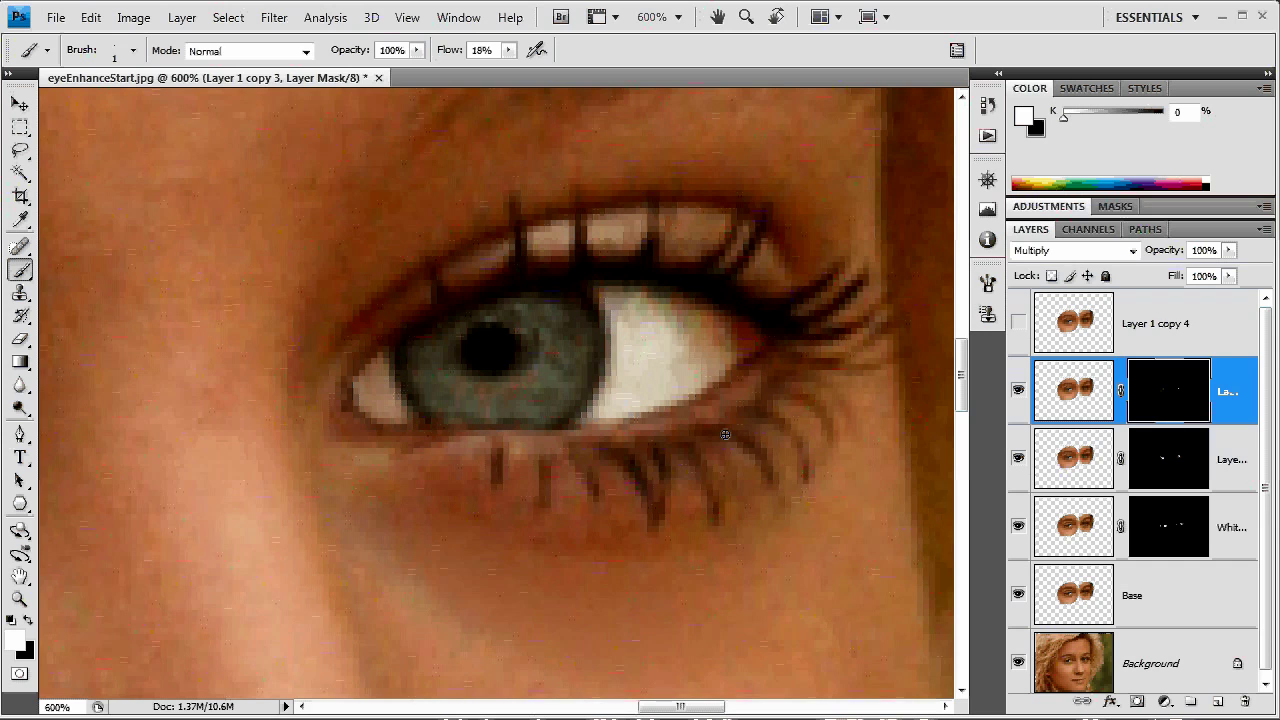
left_click_drag(726, 434, 778, 490)
left_click_drag(797, 377, 832, 394)
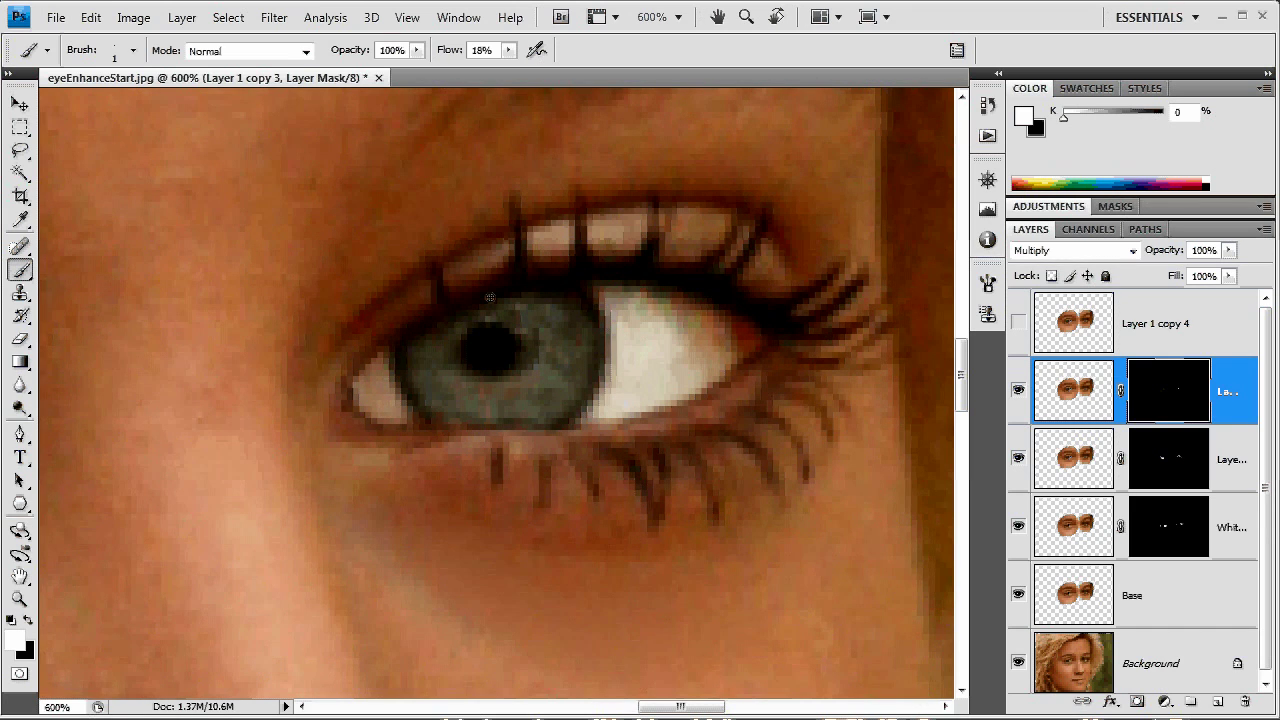
Lower the opacity of Layer 1 copy 3 to 81% to soften the darkening
key("ctrl")
key("ctrl+1")
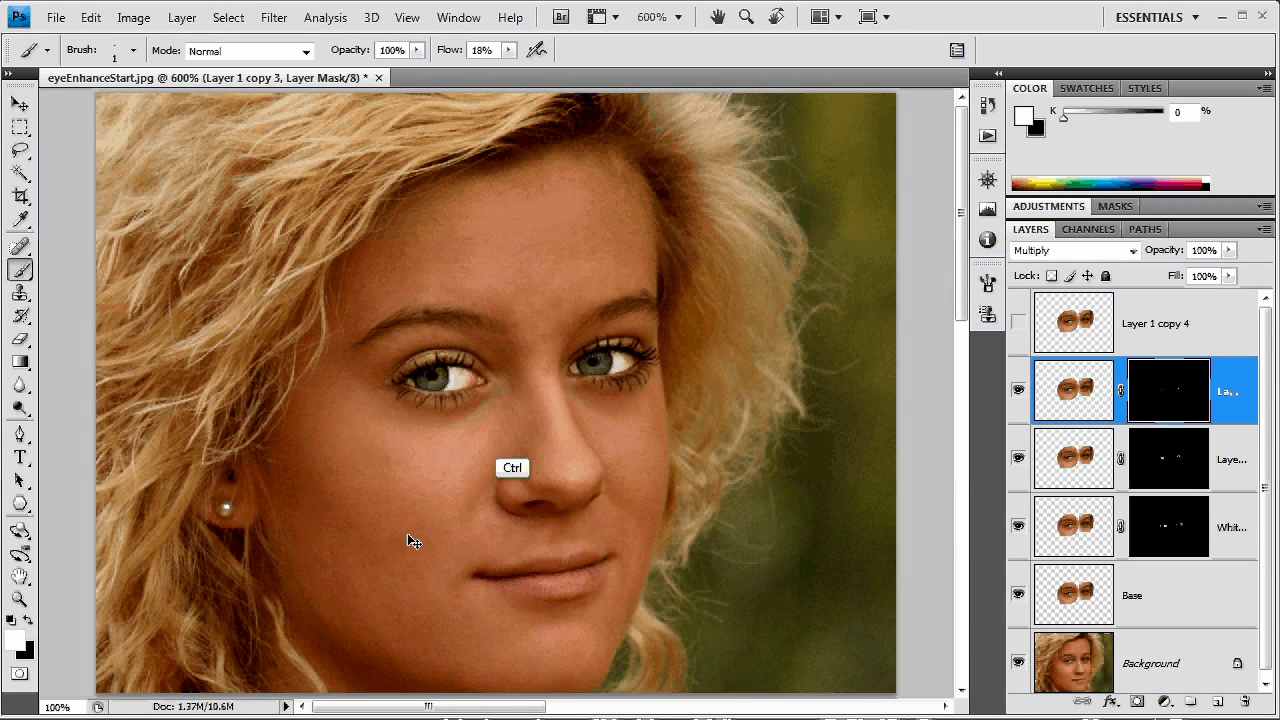
left_click_drag(1183, 255, 1168, 255)
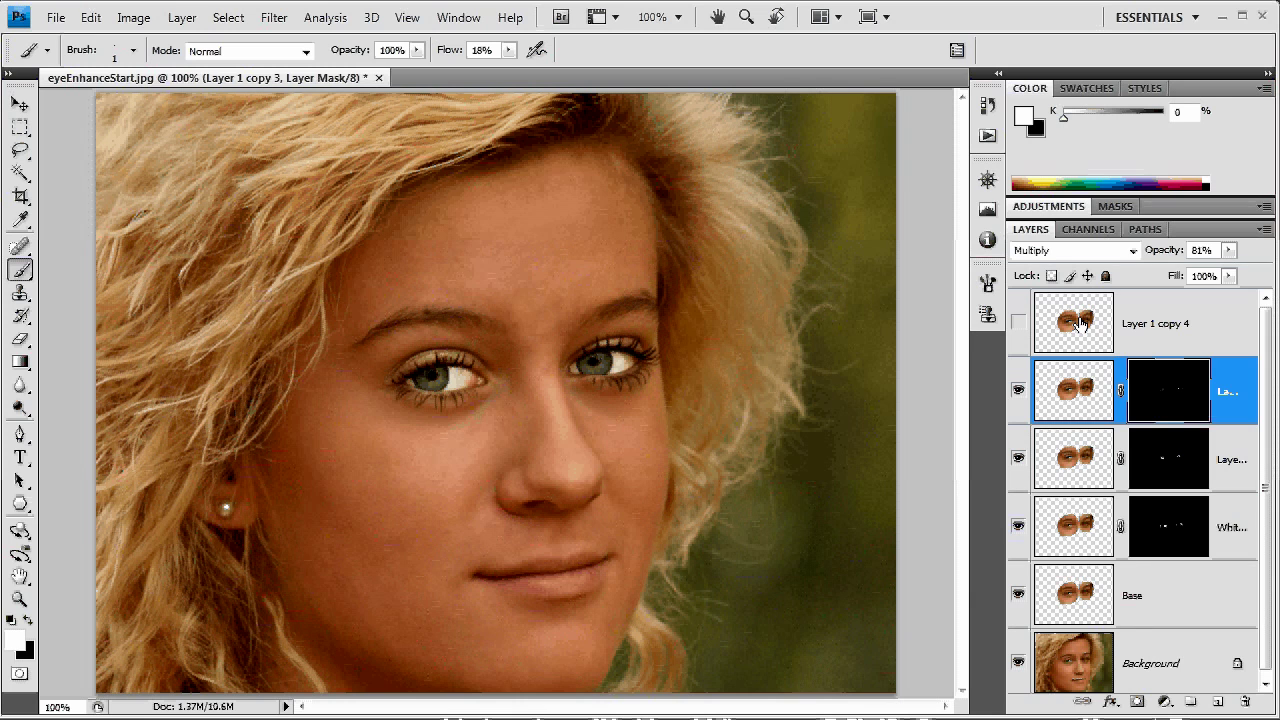
Create a new empty layer and stamp a white highlight on the left eye using the custom 12 px highlight brush at 99% flow
key("ctrl+shift+alt+n")
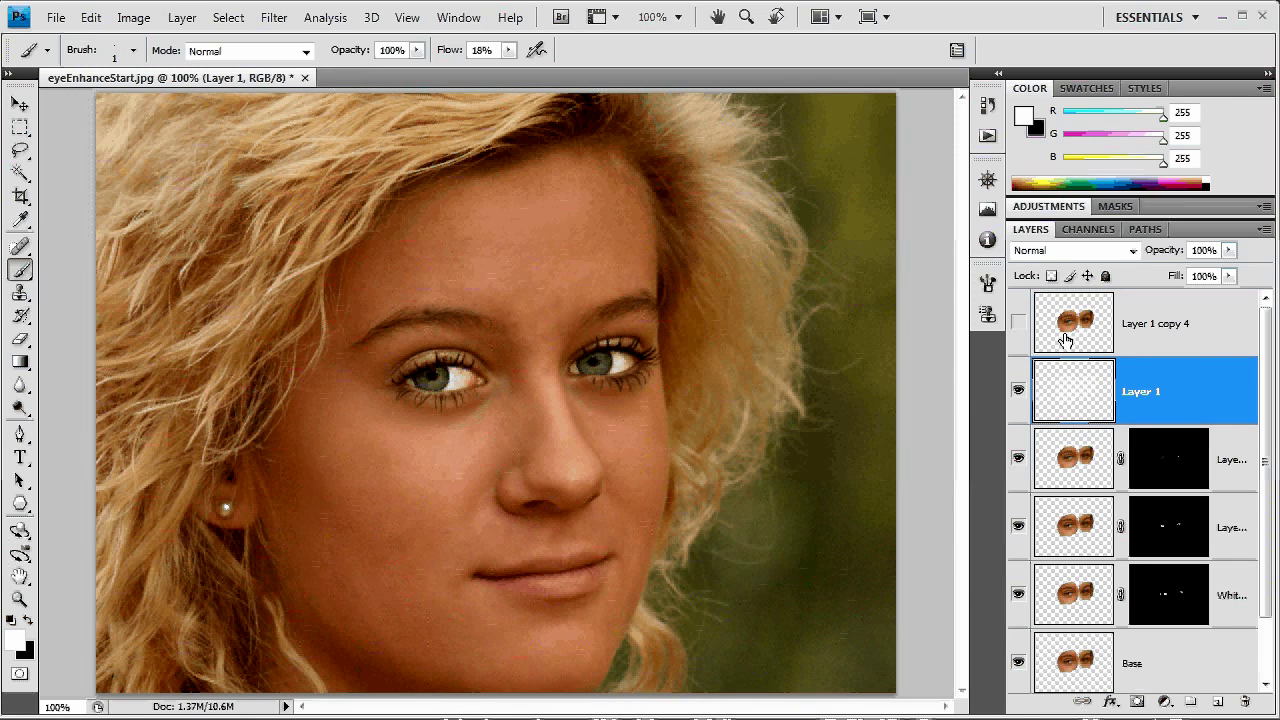
key("z")
left_click_drag(478, 390, 510, 420)
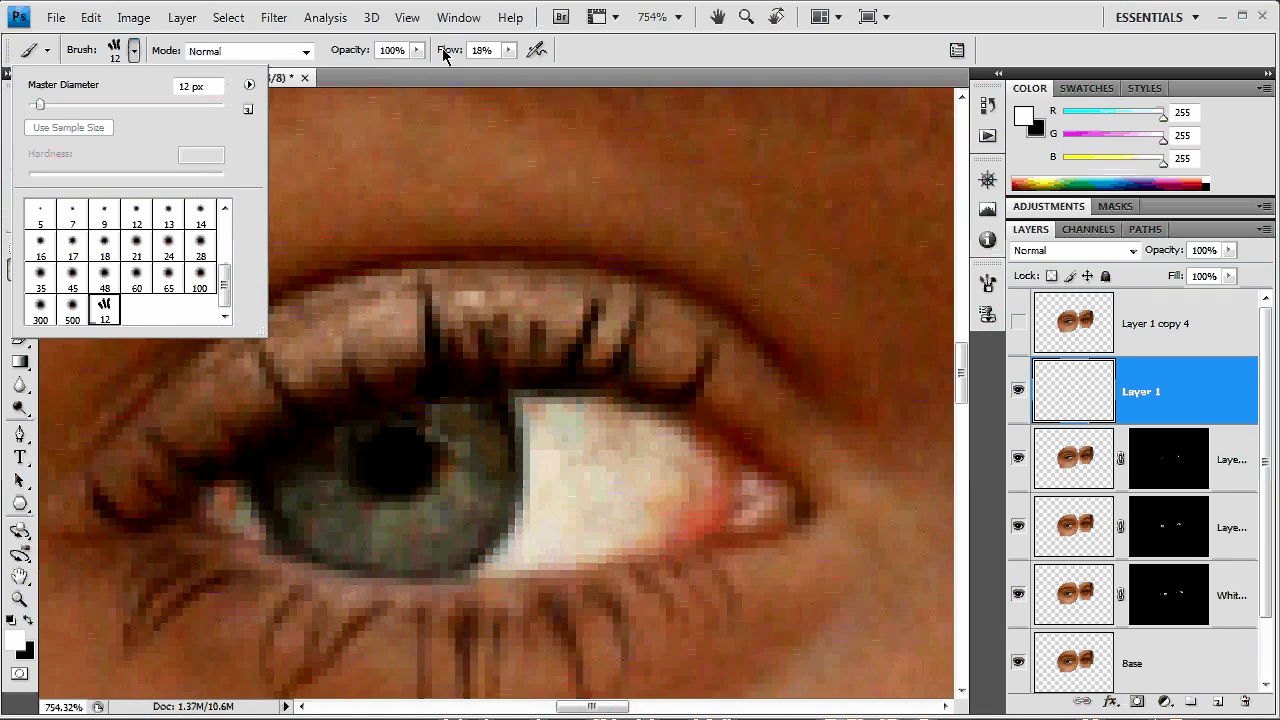
left_click_drag(443, 55, 347, 489)
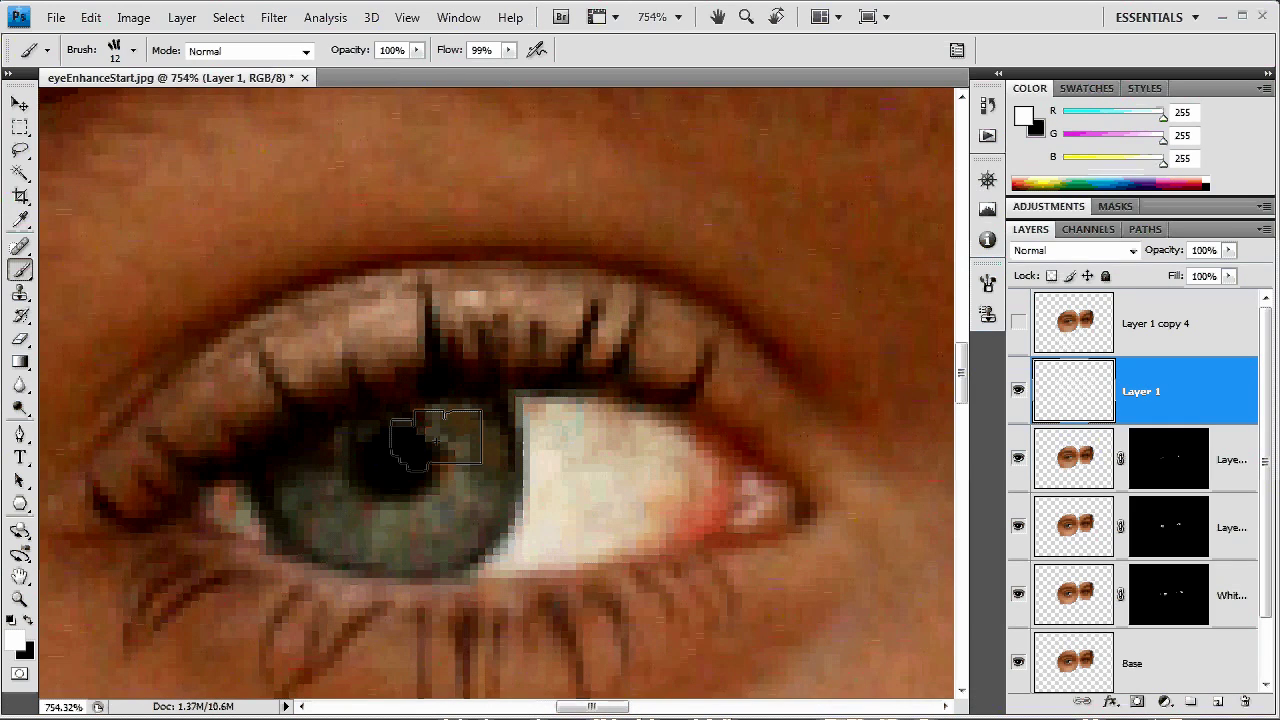
left_click(436, 440)
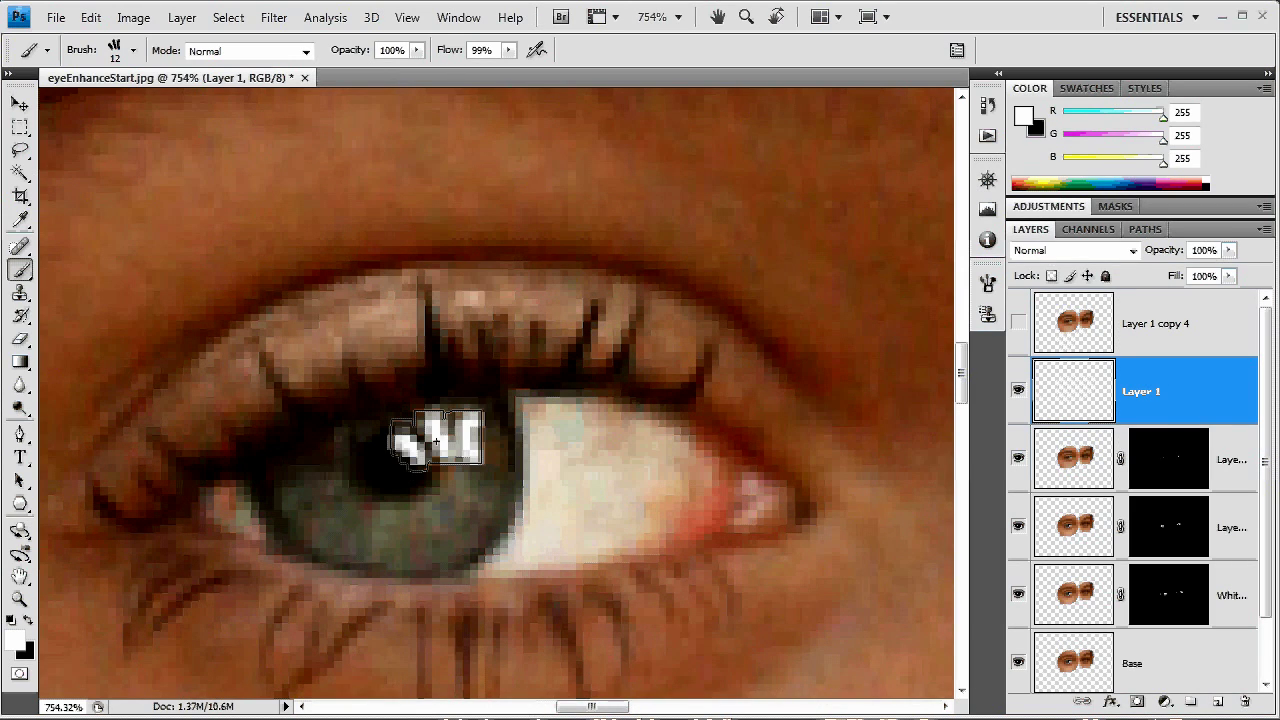
Set the highlight brush tip to a 7° angle and 84% roundness, and stamp a white highlight on the right eye
left_click_drag(841, 435, 360, 160)
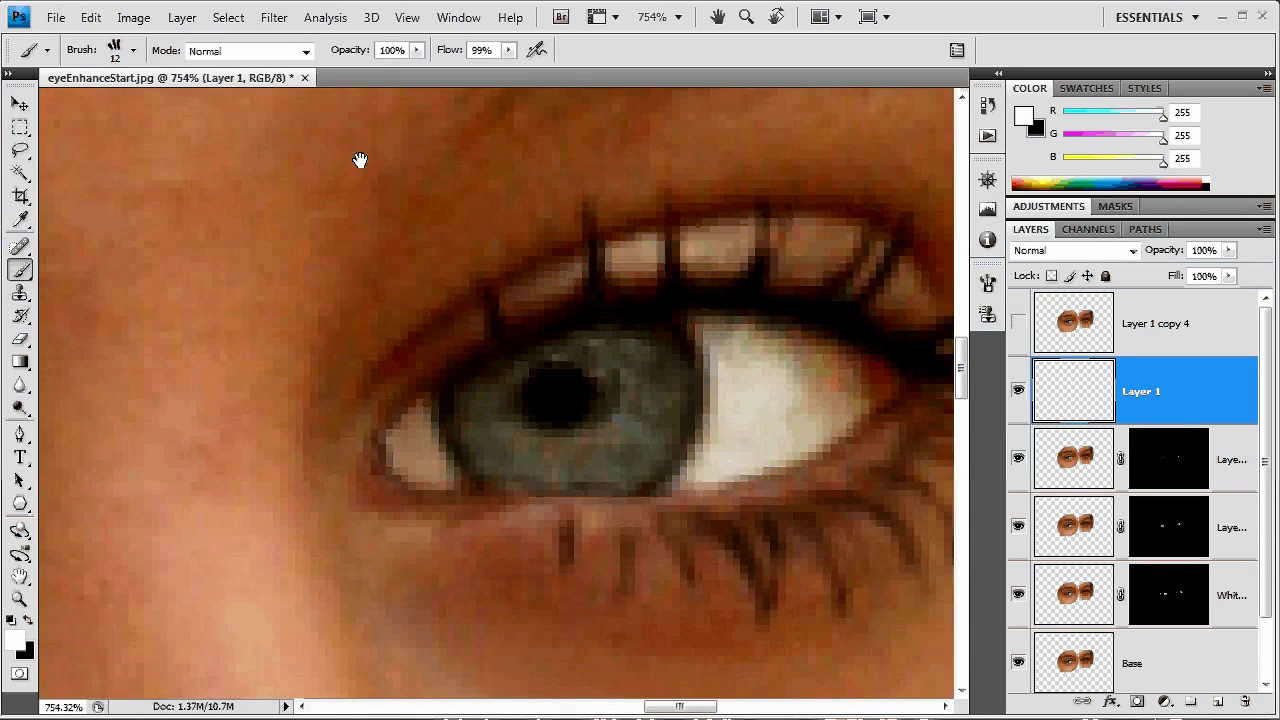
key("F5")
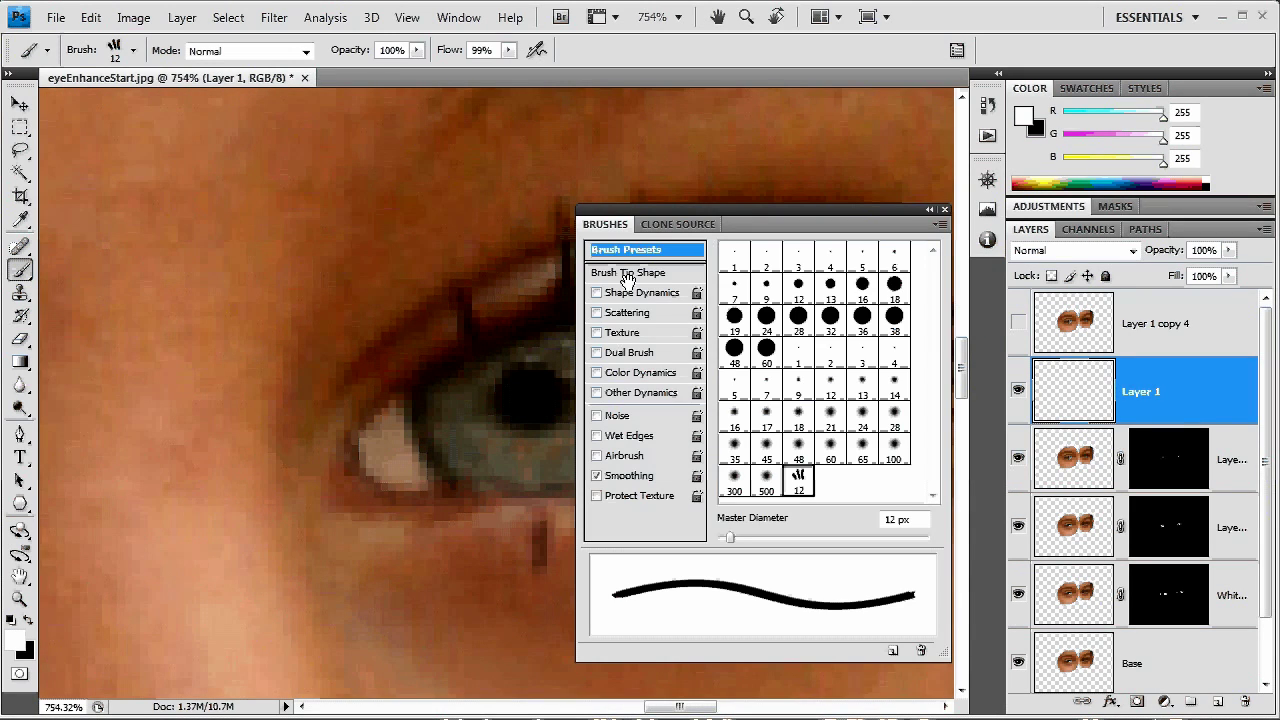
left_click(628, 274)
mouse_move(906, 444)
left_mouse_down()
mouse_move(906, 429)
mouse_move(877, 418)
left_mouse_up()
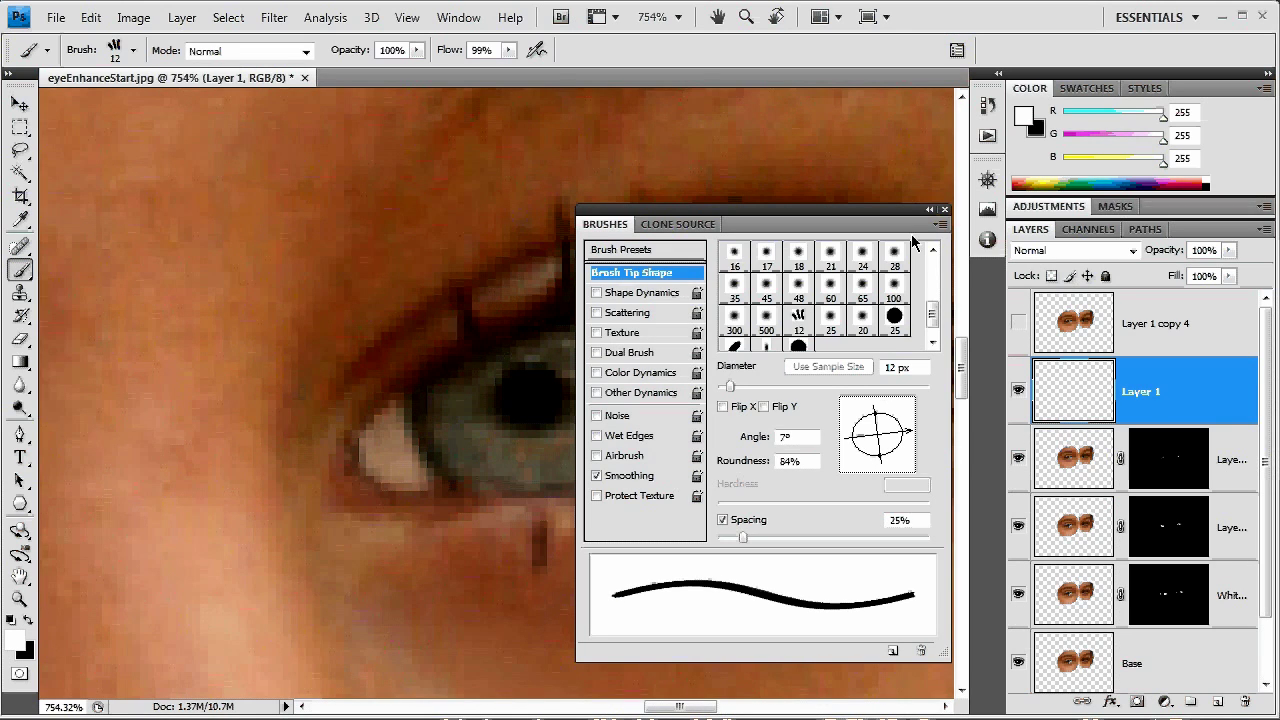
key("F5")
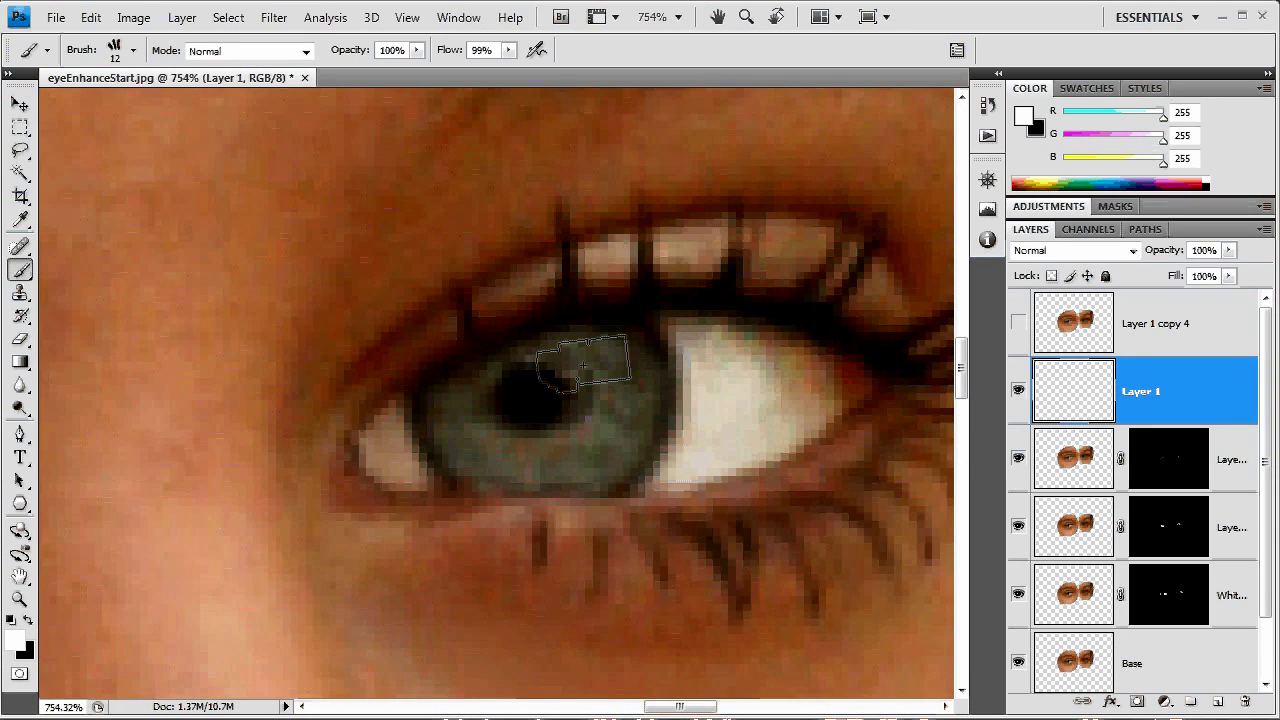
left_click(584, 366)
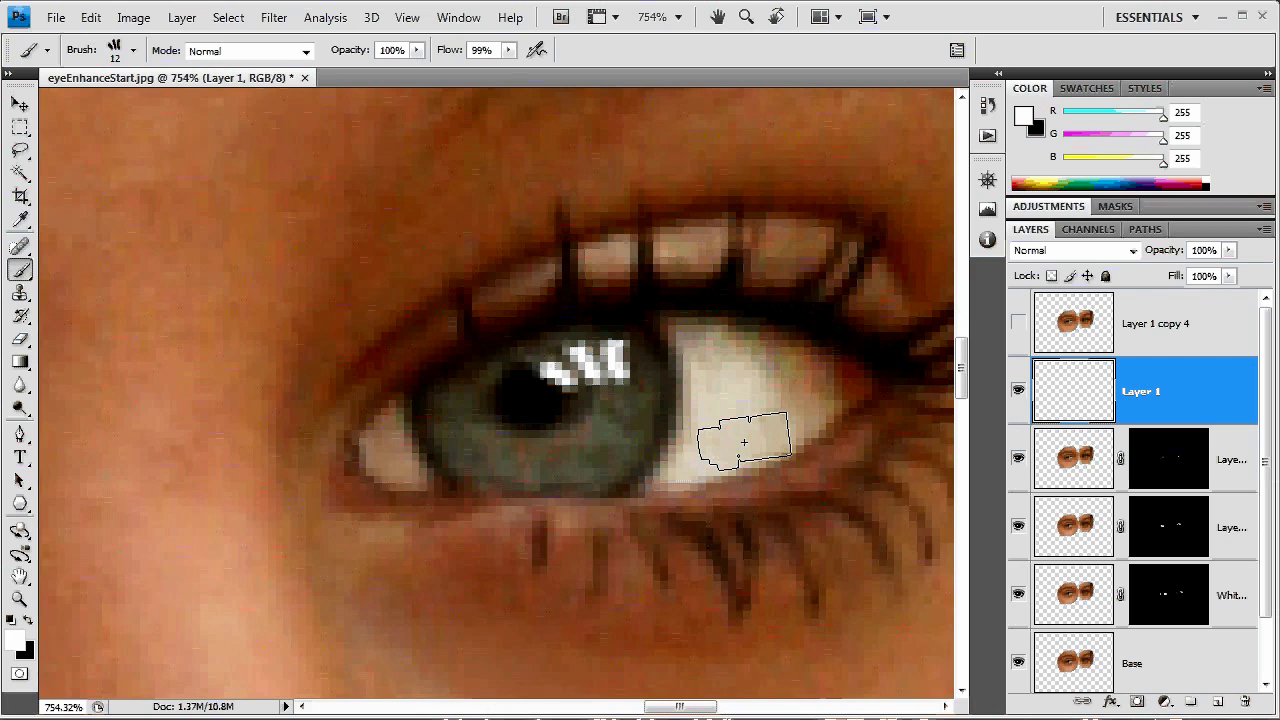
Apply a Gaussian Blur with a 0.5 pixel radius to the highlights on Layer 1
key("ctrl+minus")
key("ctrl+minus")
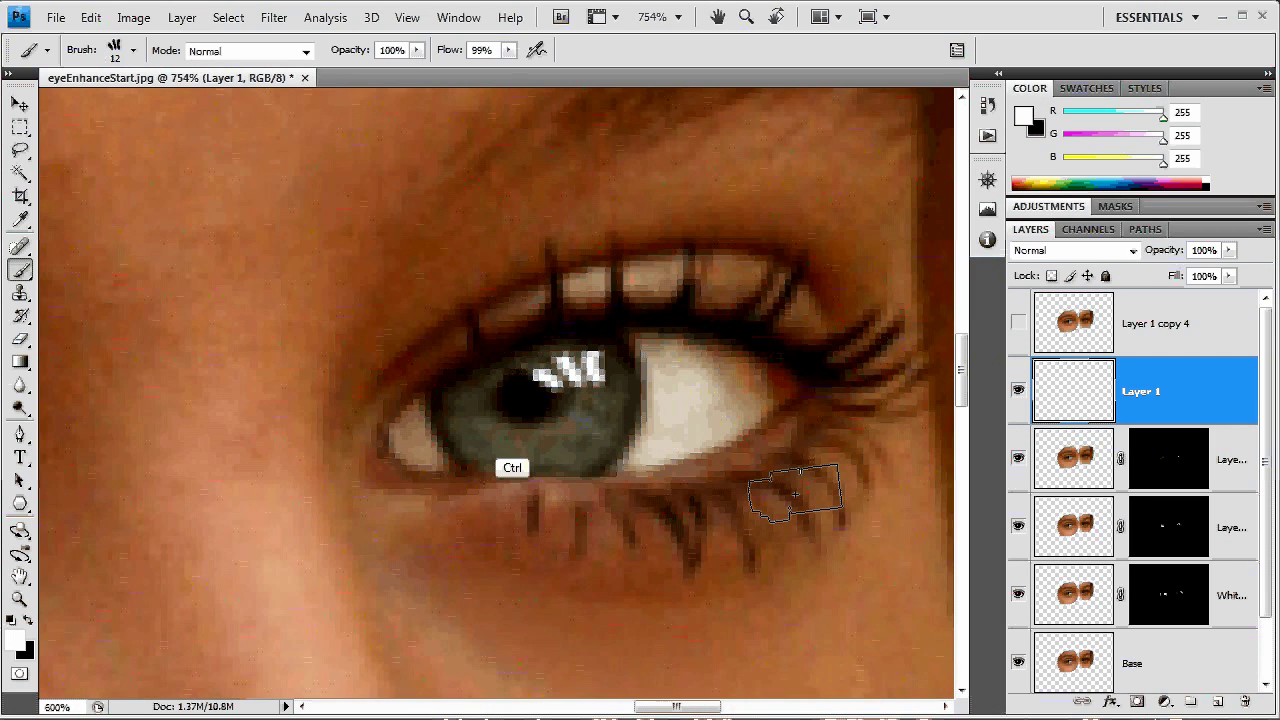
key("ctrl+minus")
key("ctrl+minus")
key("ctrl+minus")
key("ctrl+minus")
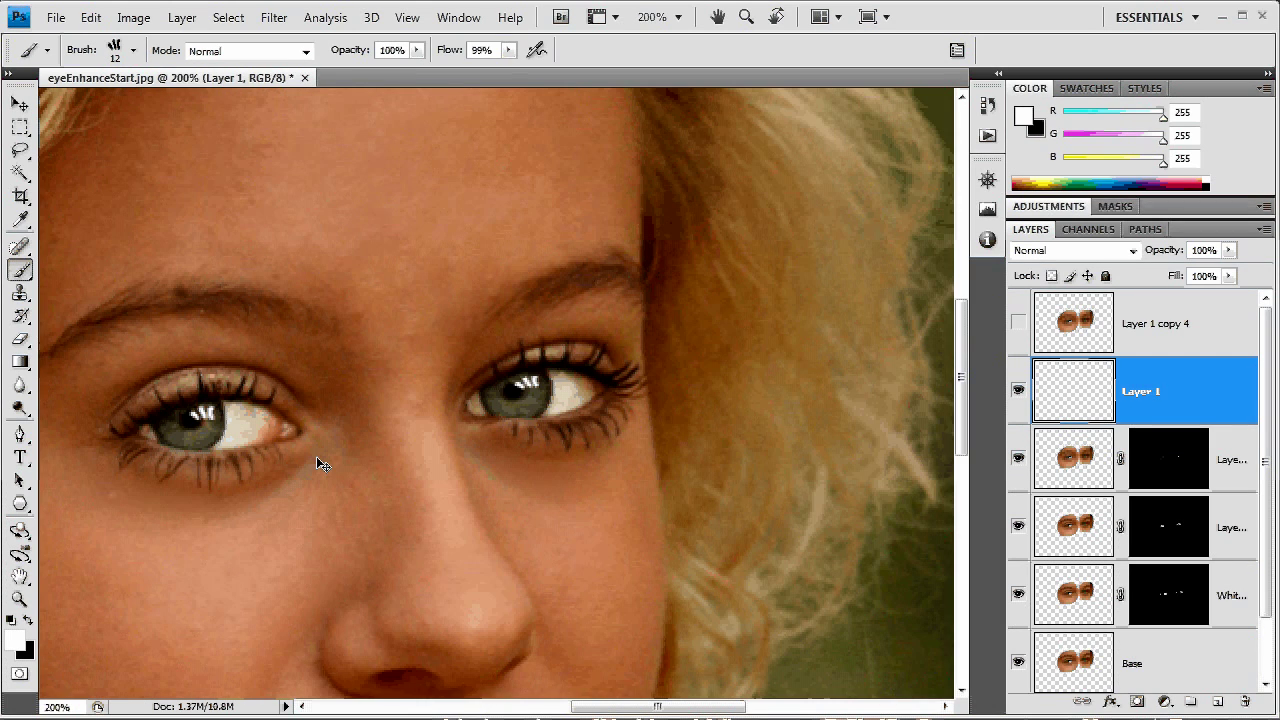
key("ctrl+minus")
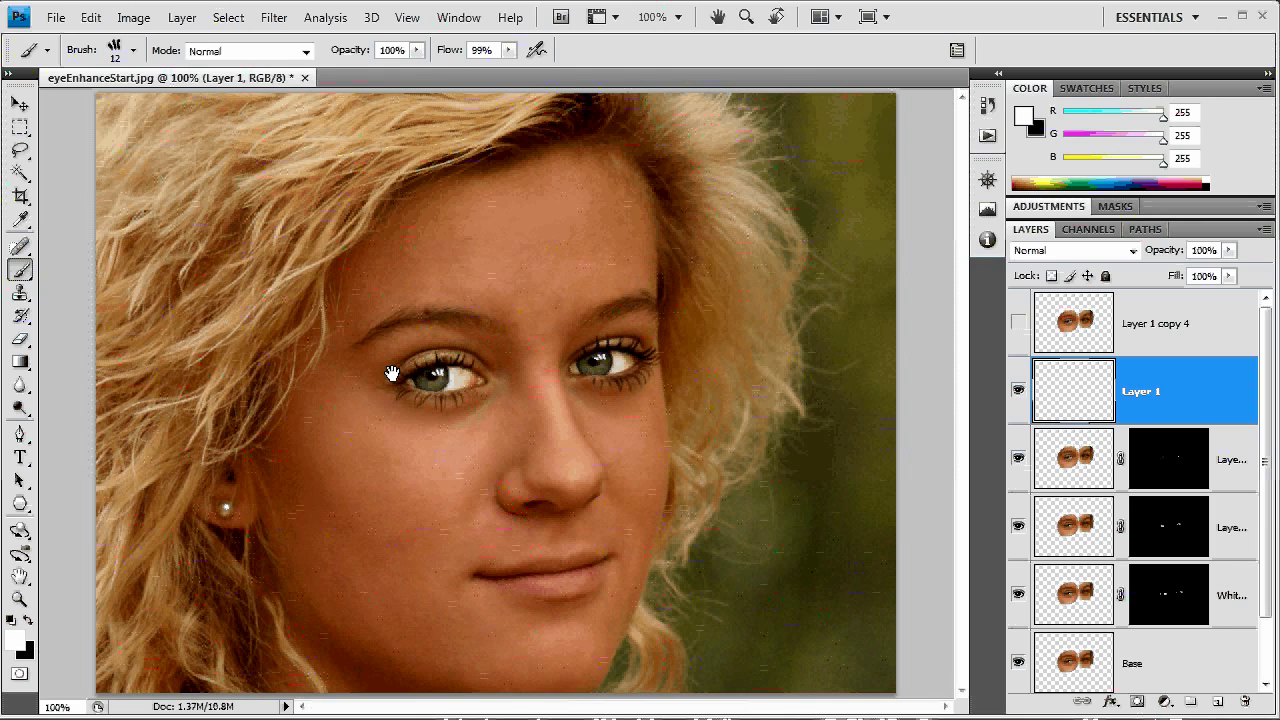
left_click(274, 17)
mouse_move(359, 183)
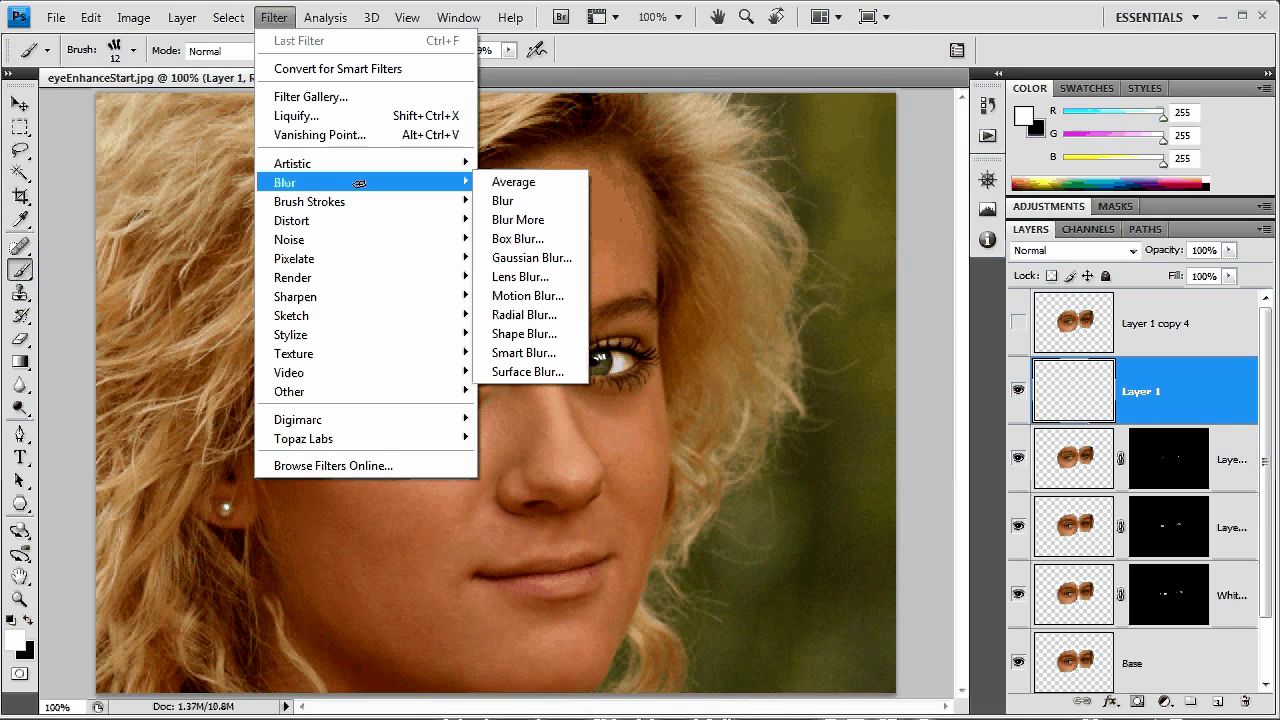
left_click(531, 257)
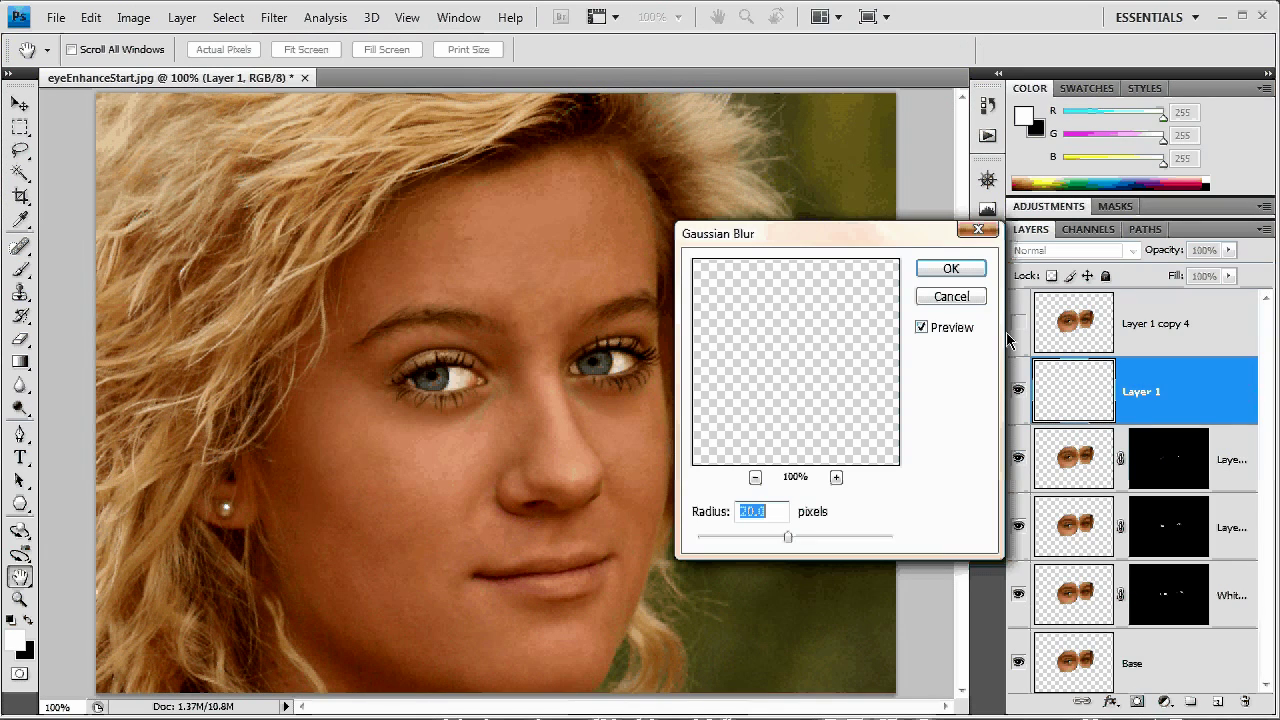
type("0.5")
key("Return")
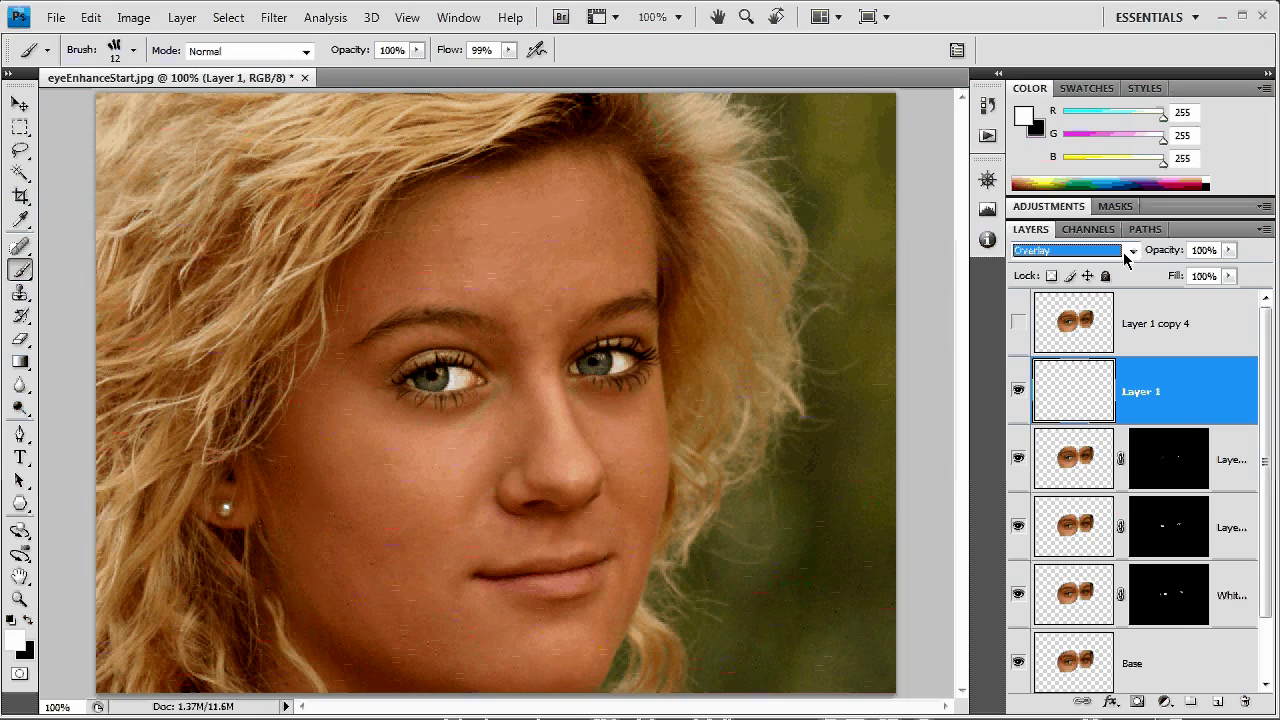
Try Soft Light blending on the highlight layer and return it to Normal
left_click(1123, 252)
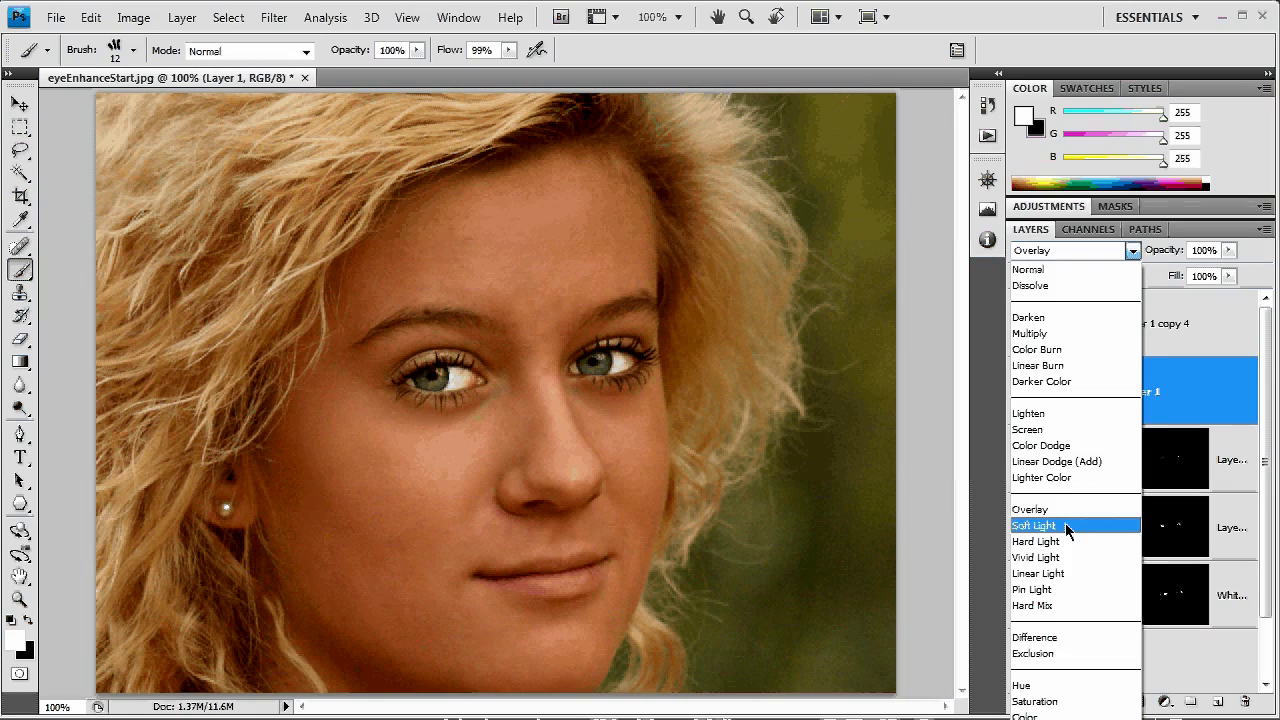
left_click(1065, 523)
left_click(1087, 252)
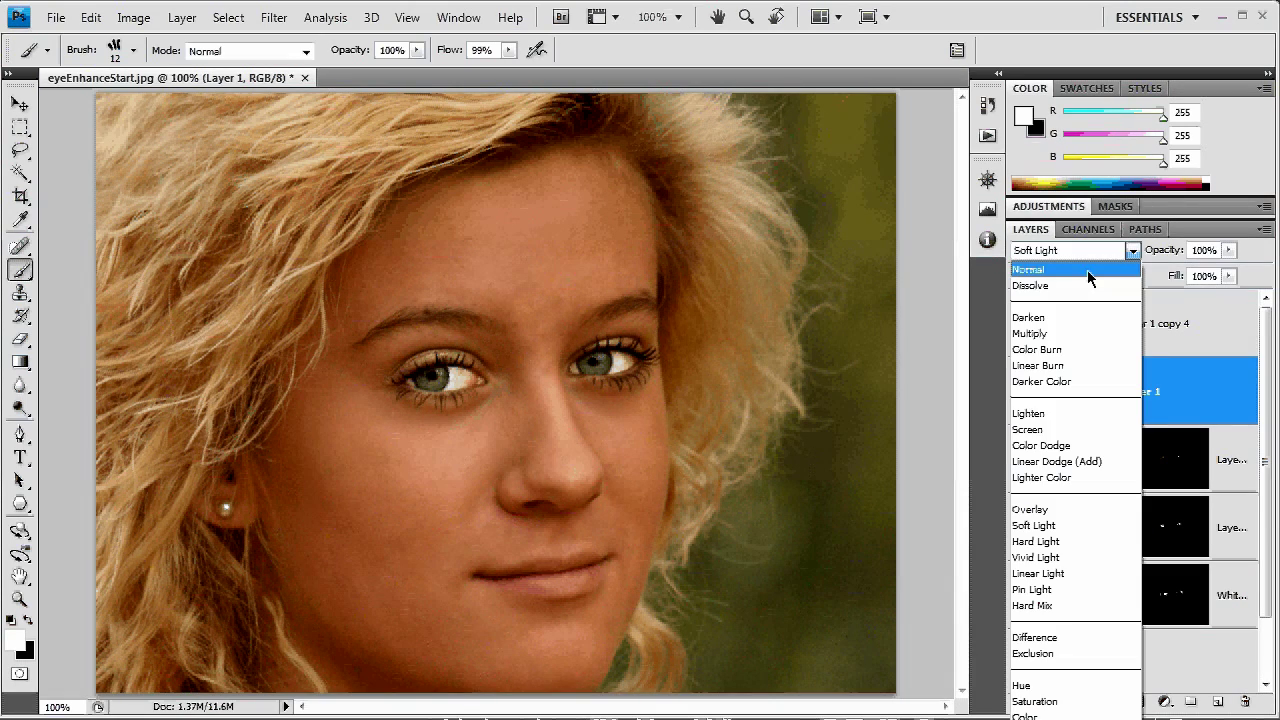
left_click(1087, 270)
Lower the highlight layer's opacity, trying 50% and settling on 69%
left_click_drag(1178, 250, 1114, 449)
key("ctrl+minus")
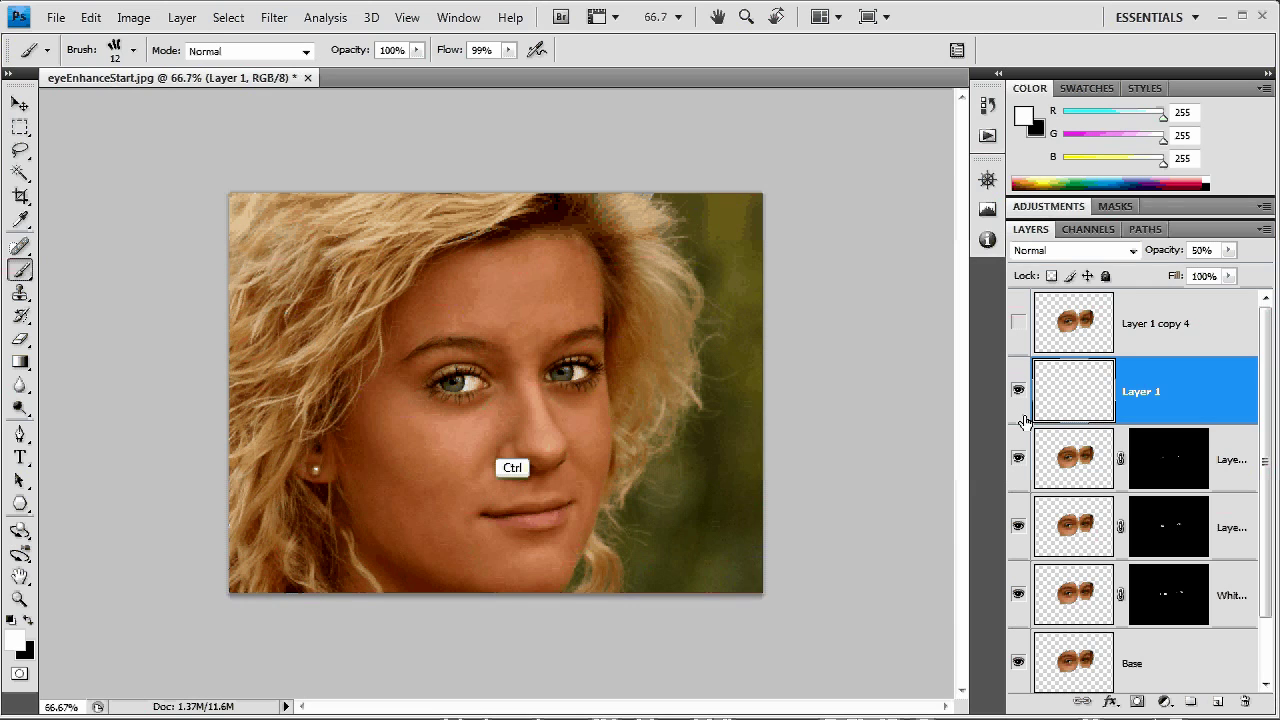
key("ctrl+plus")
left_click_drag(1176, 250, 1195, 250)
left_click(274, 18)
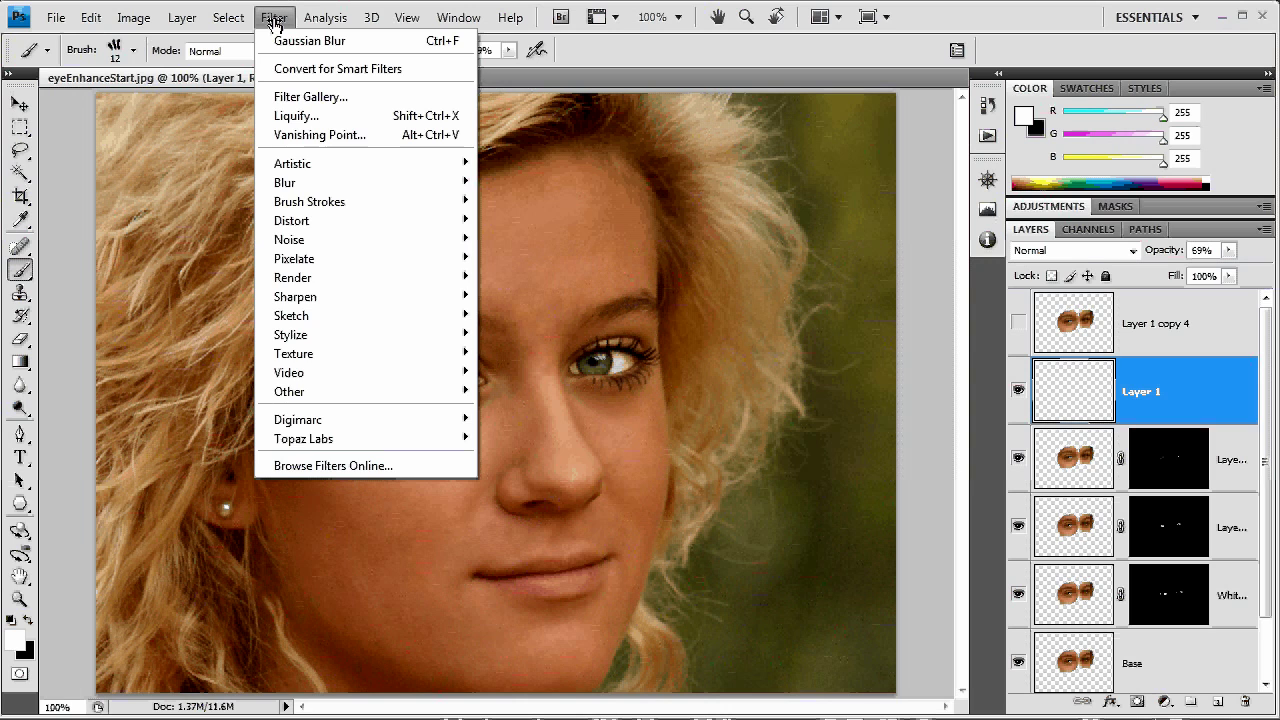
left_click(559, 399)
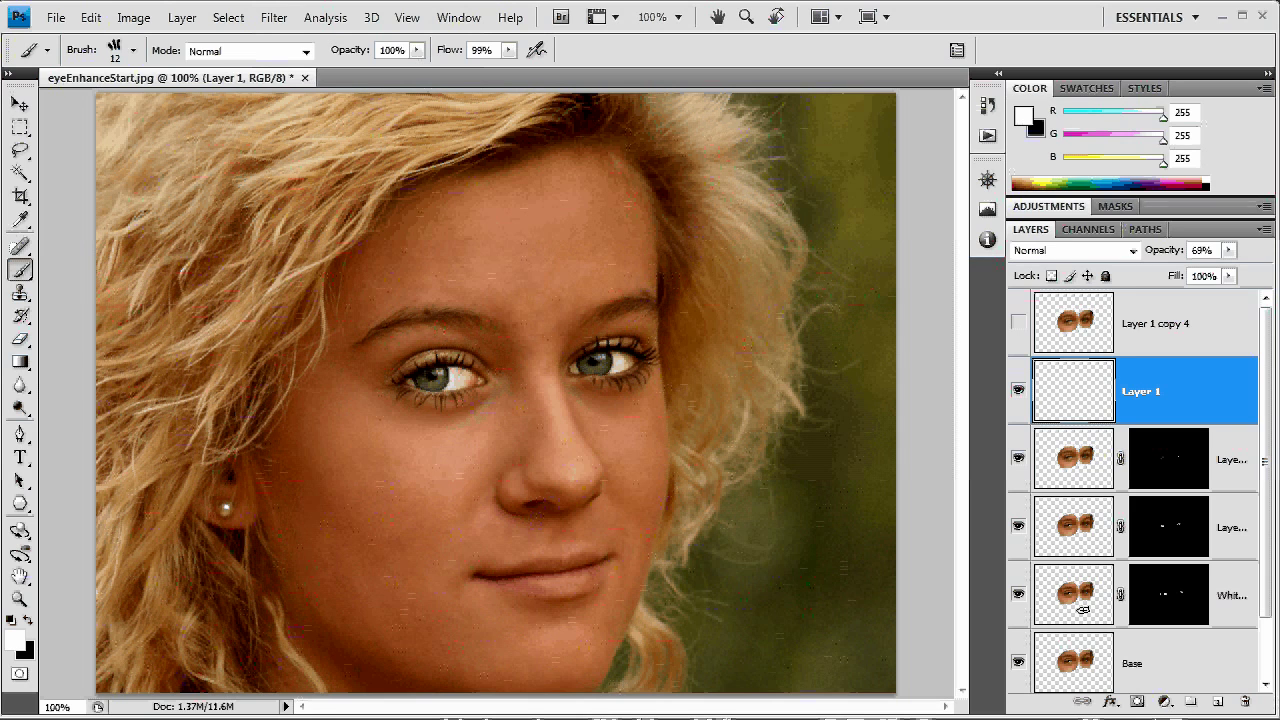
Compare the portrait before and after by hiding all layers except Background and showing them again
scroll(1083, 610, "down", 1)
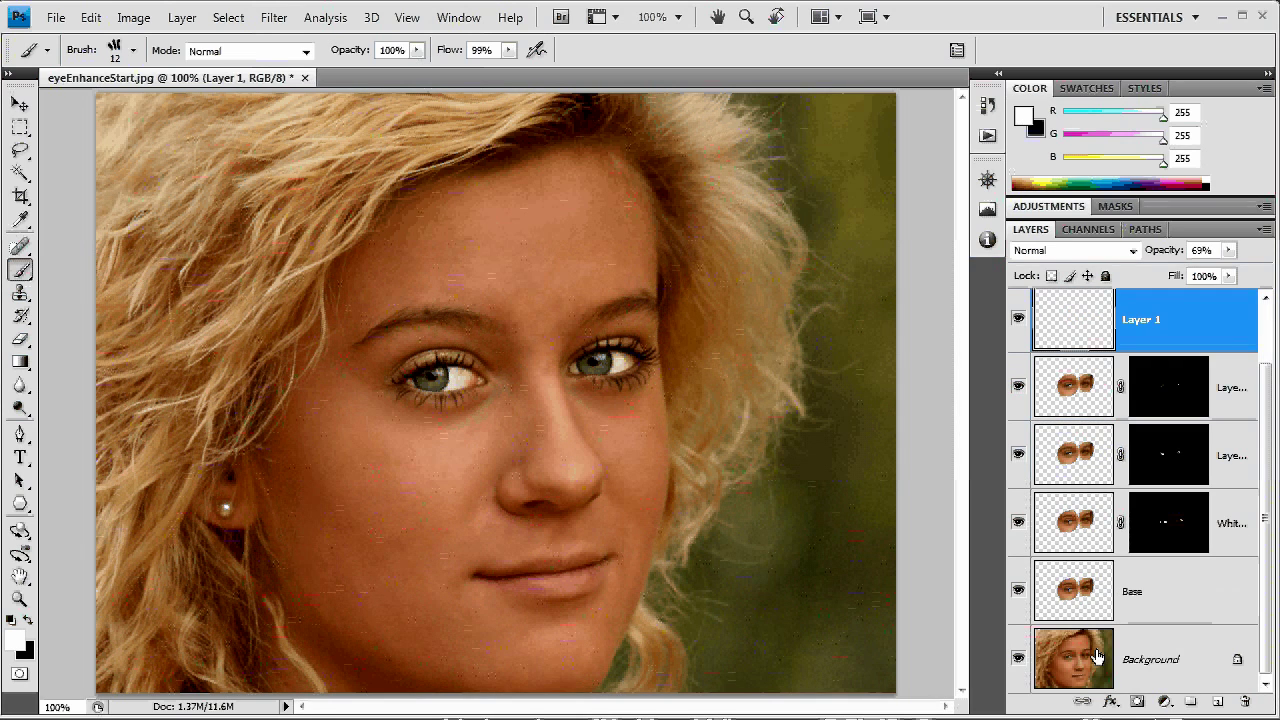
left_click(1018, 658, "alt")
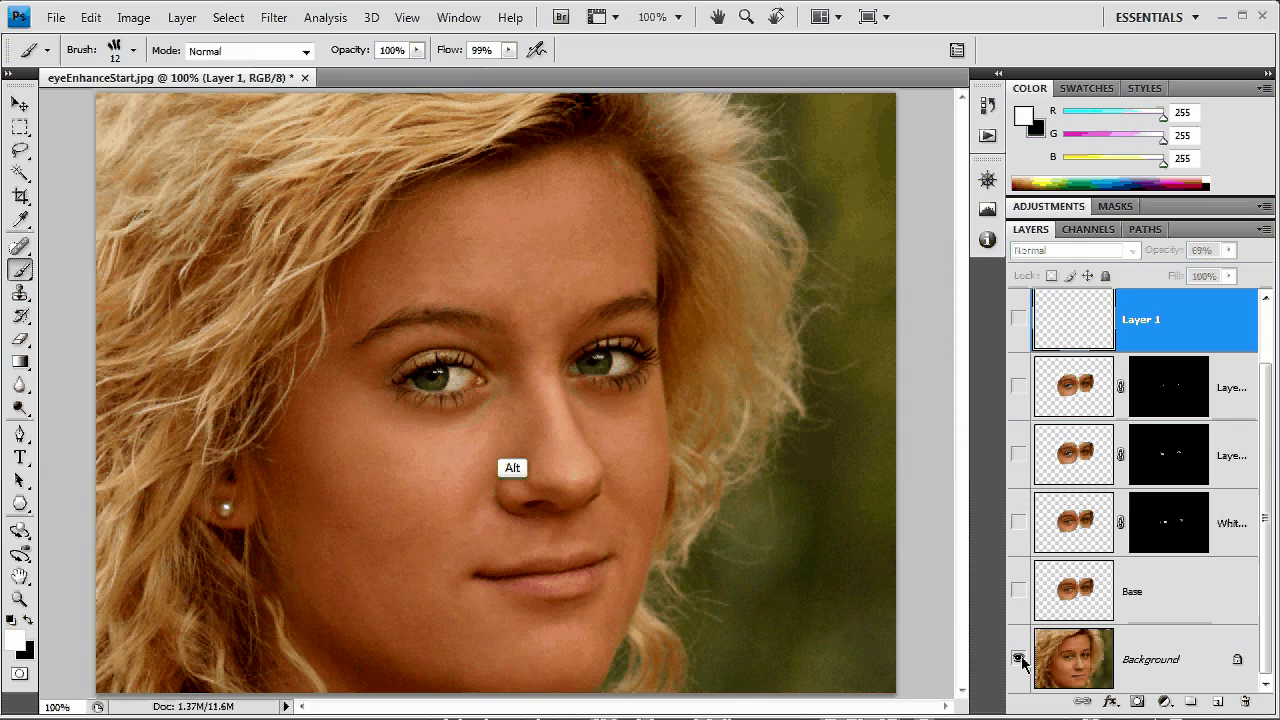
left_click(1018, 658, "alt")
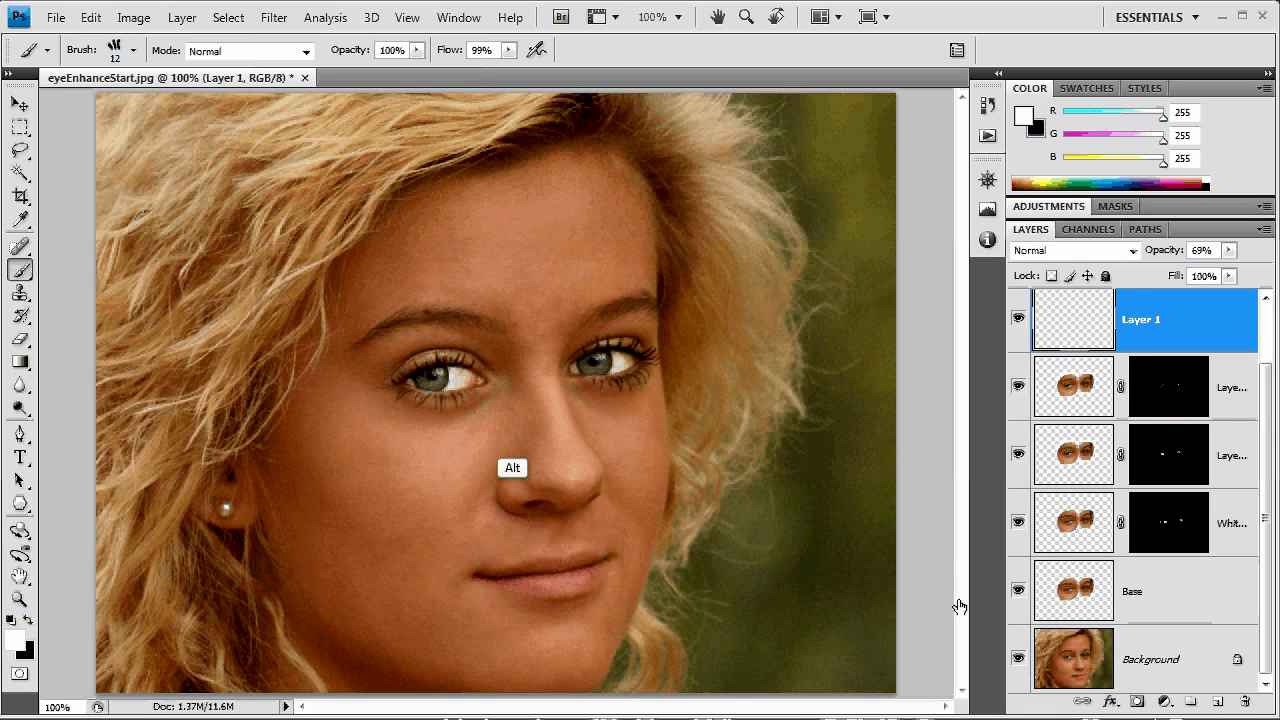